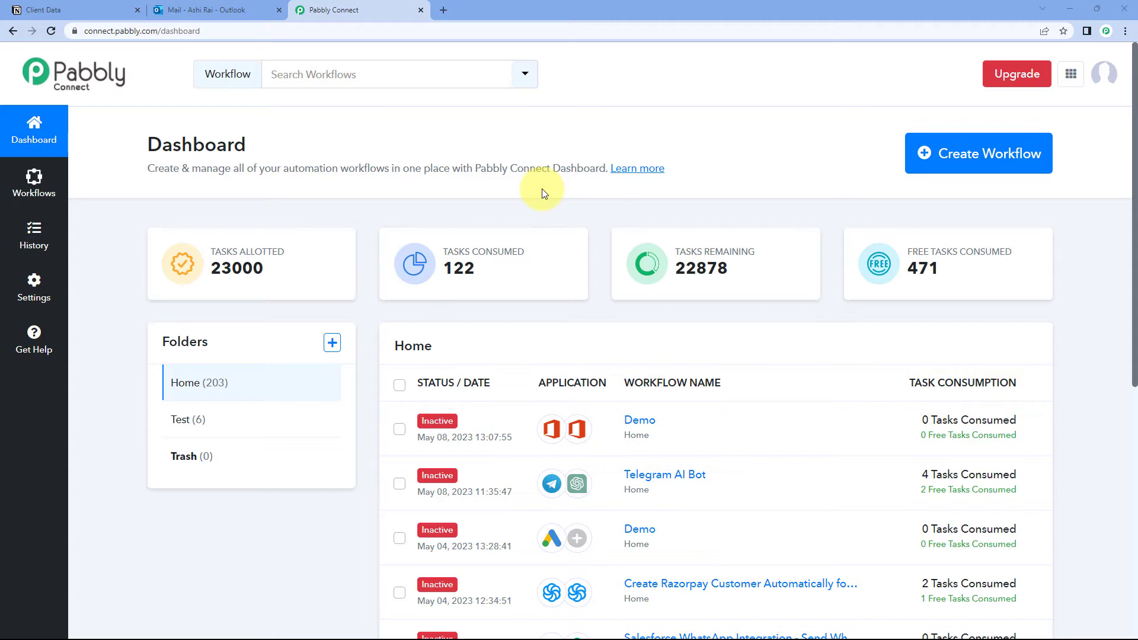
Step: Create a new workflow named "Notion to Outlook"
left_click(973, 157)
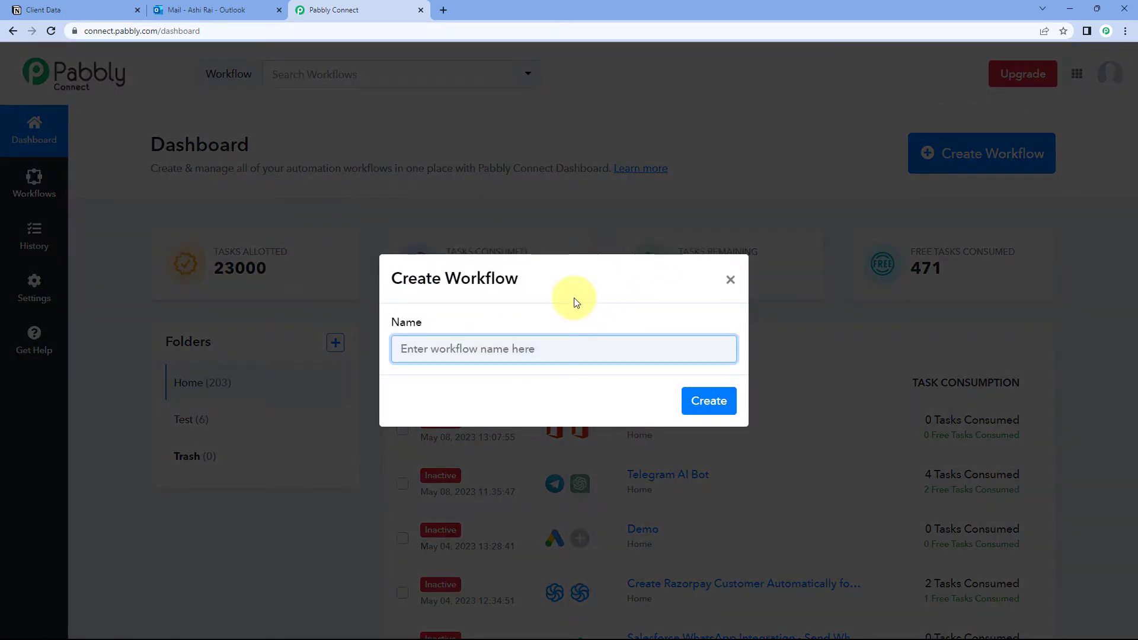
type("Notion to Outlook")
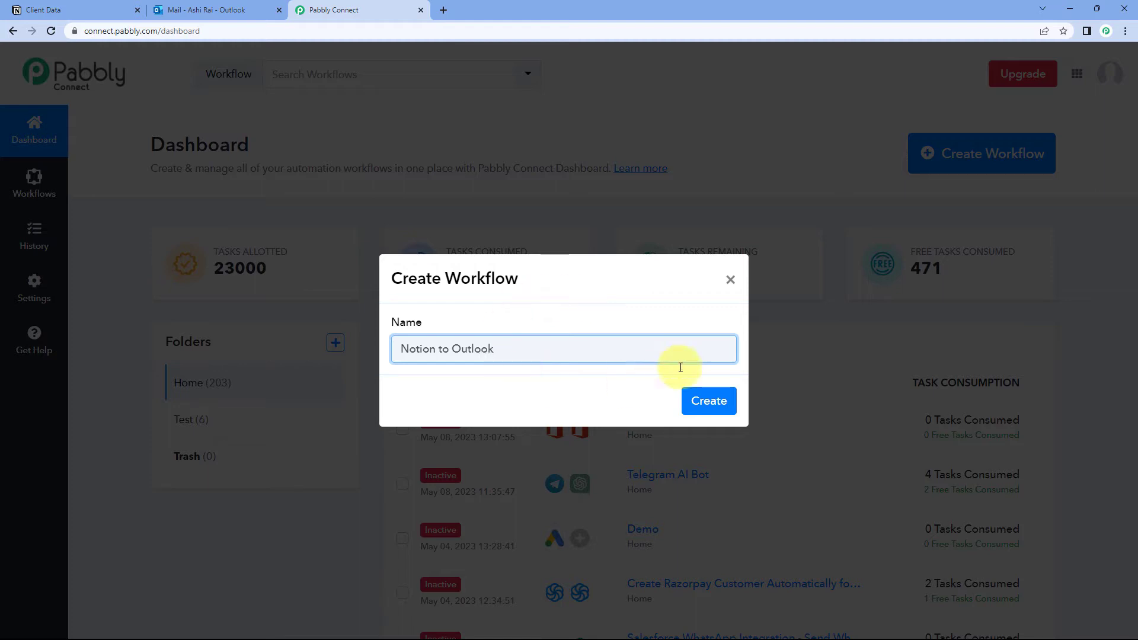
left_click(692, 397)
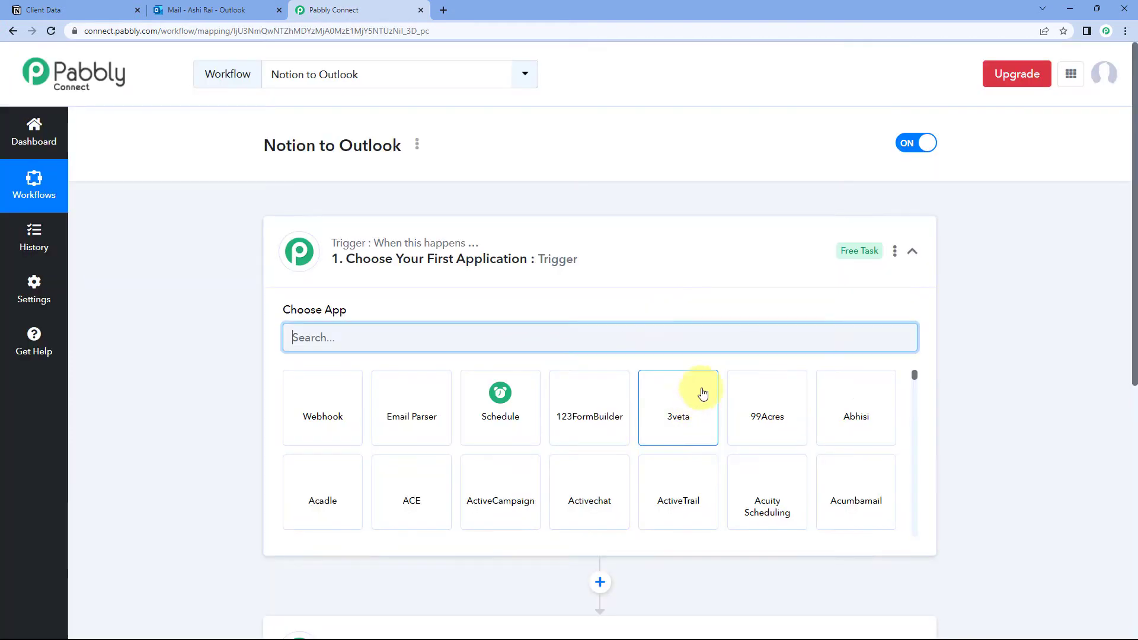
Step: Review the workflow's trigger and action steps, and expand the trigger step's app choices
scroll(230, 214, "down", 1)
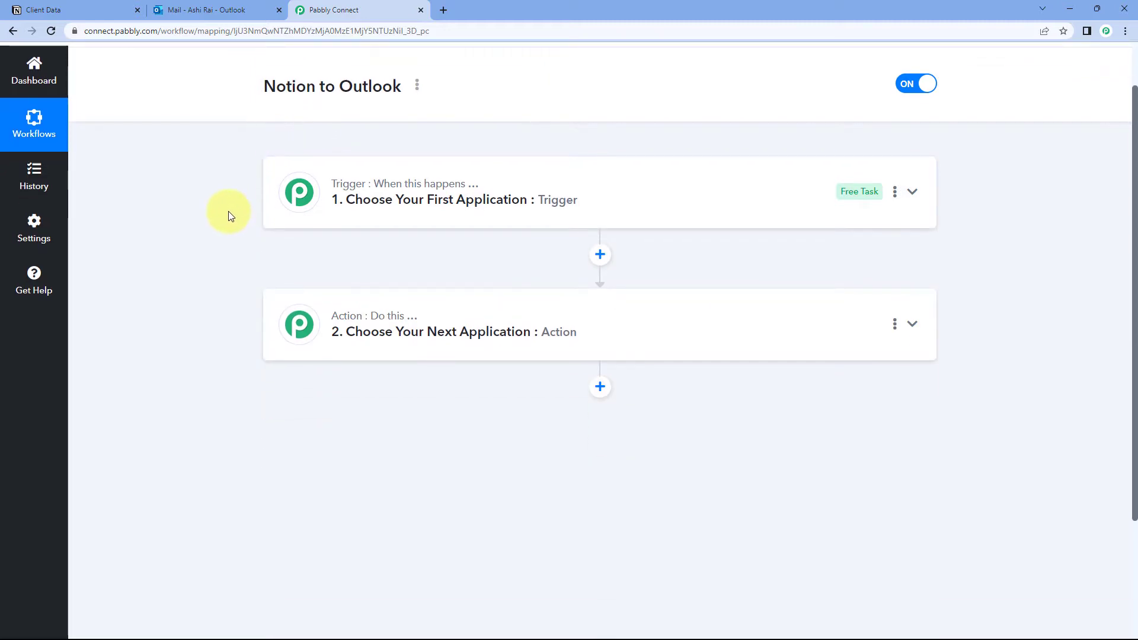
mouse_move(348, 193)
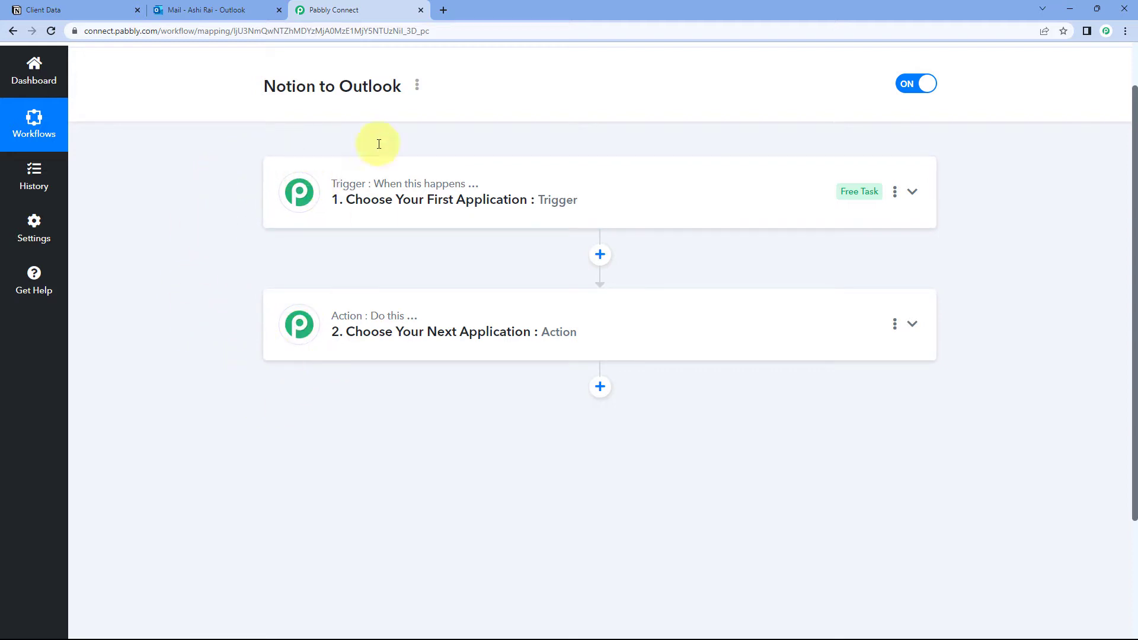
mouse_move(394, 196)
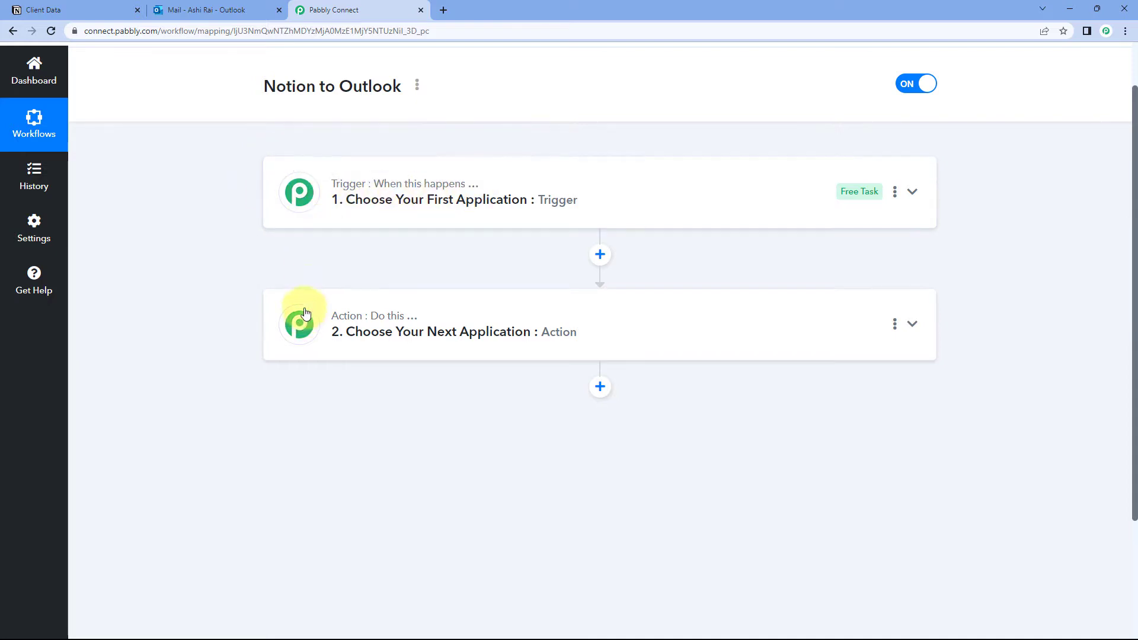
mouse_move(348, 323)
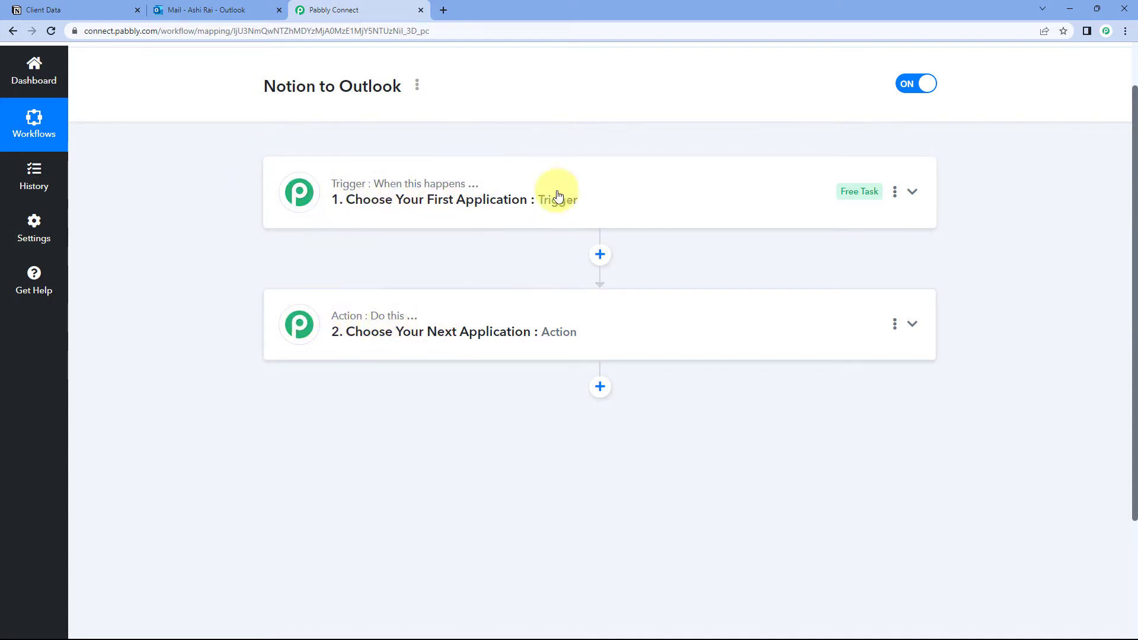
left_click(520, 191)
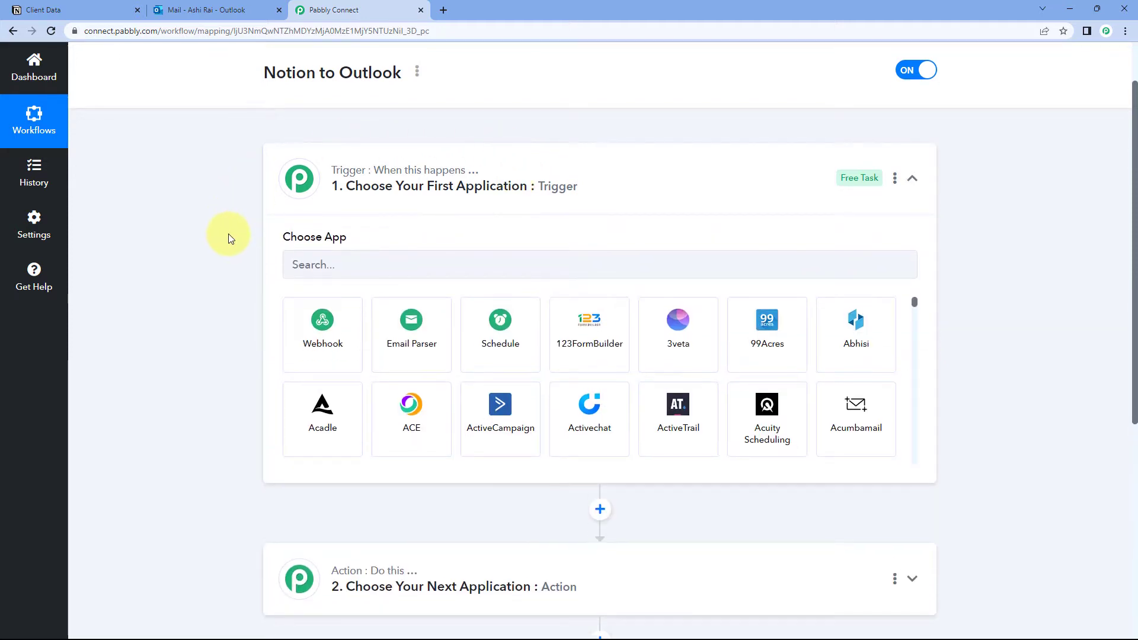
scroll(230, 238, "down", 1)
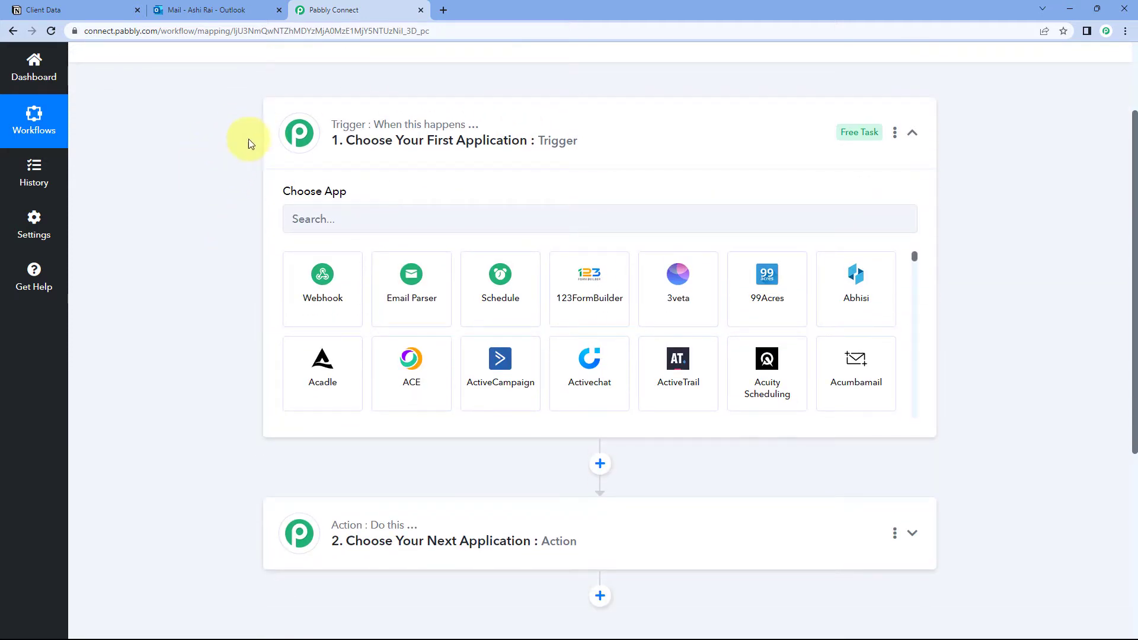
Step: Switch to Notion to examine the Client Data table's Client Name, Email and Send Status columns, and return to the Pabbly Connect workflow
left_click(115, 8)
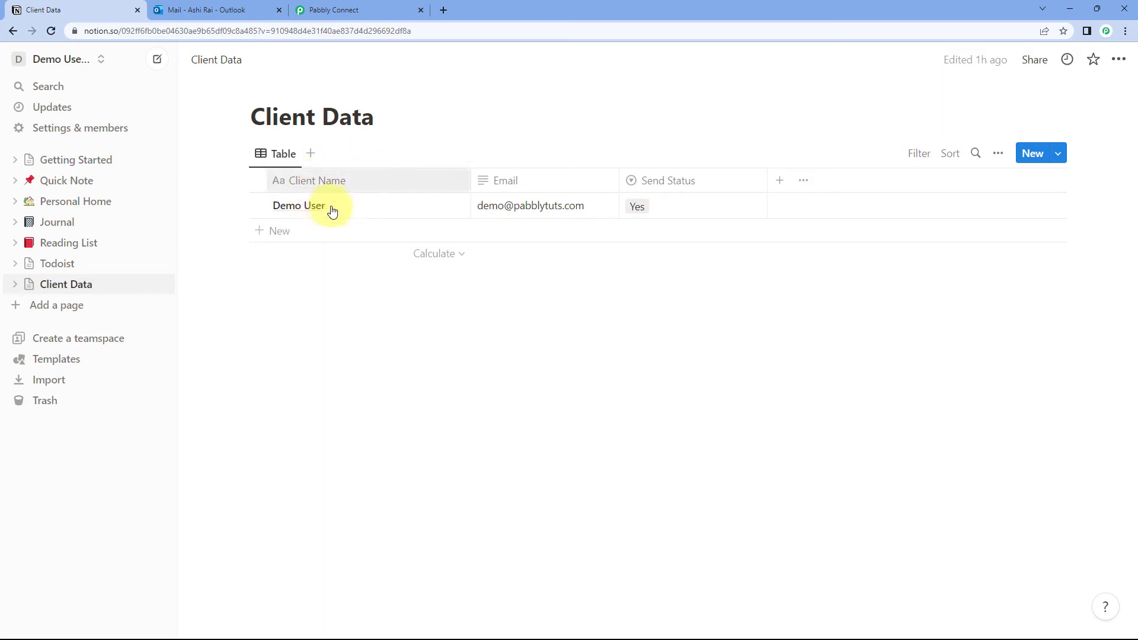
left_click(320, 10)
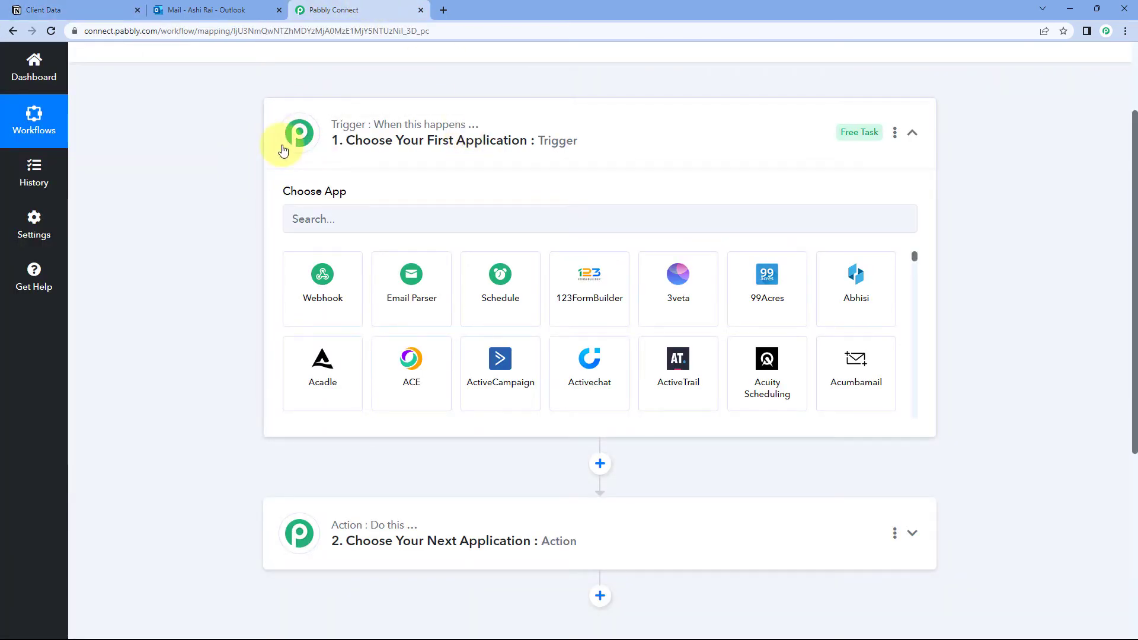
left_click(118, 6)
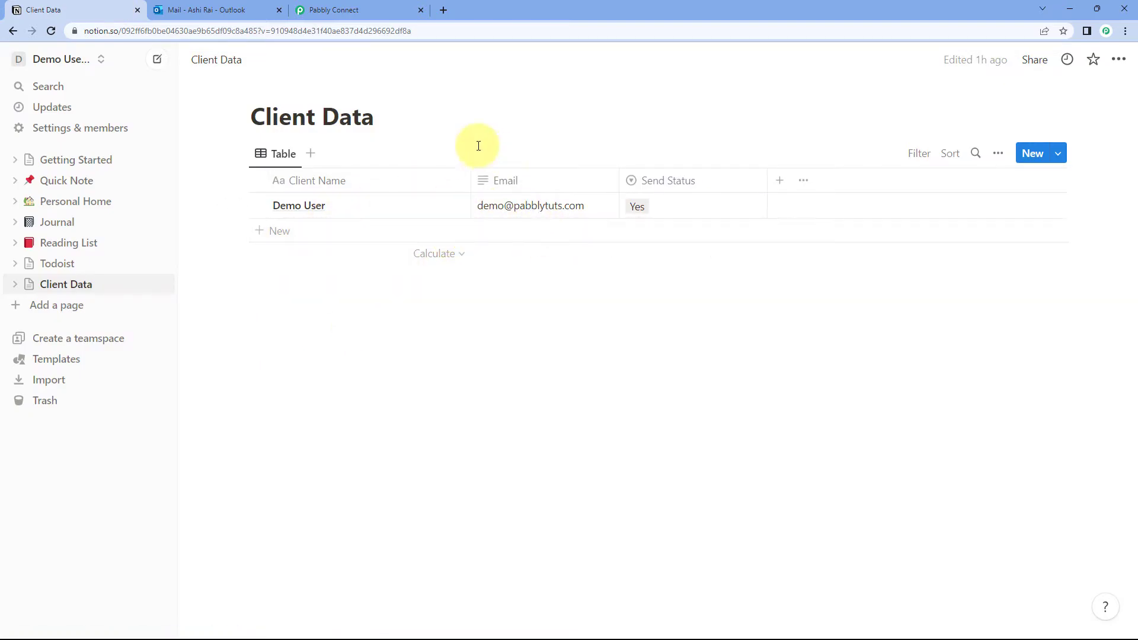
left_click(378, 8)
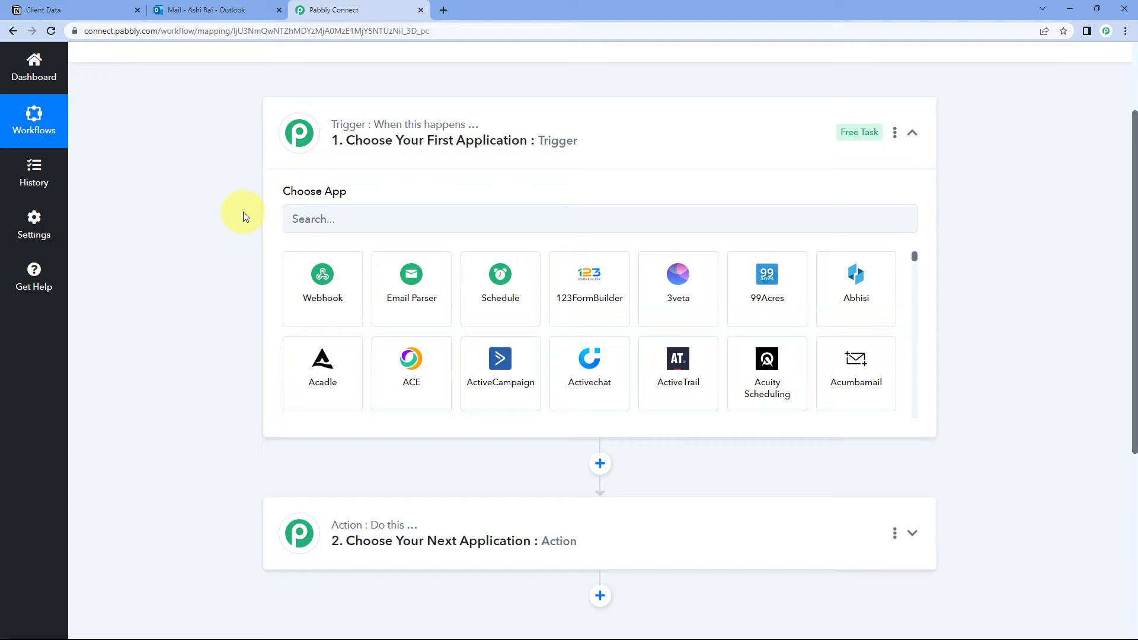
scroll(244, 214, "down", 2)
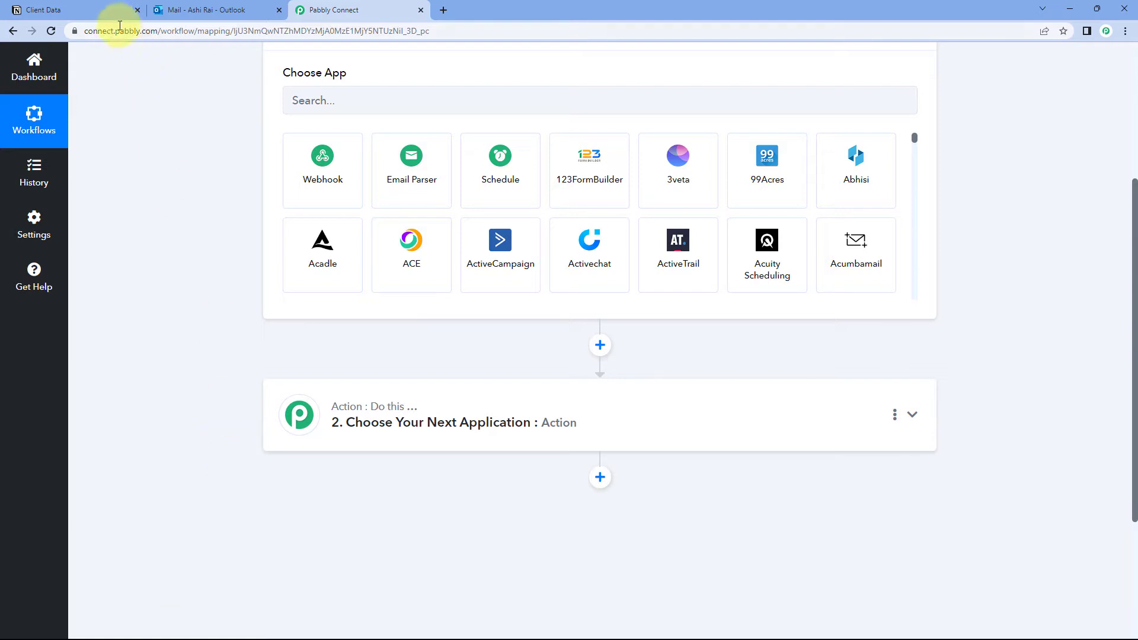
left_click(107, 11)
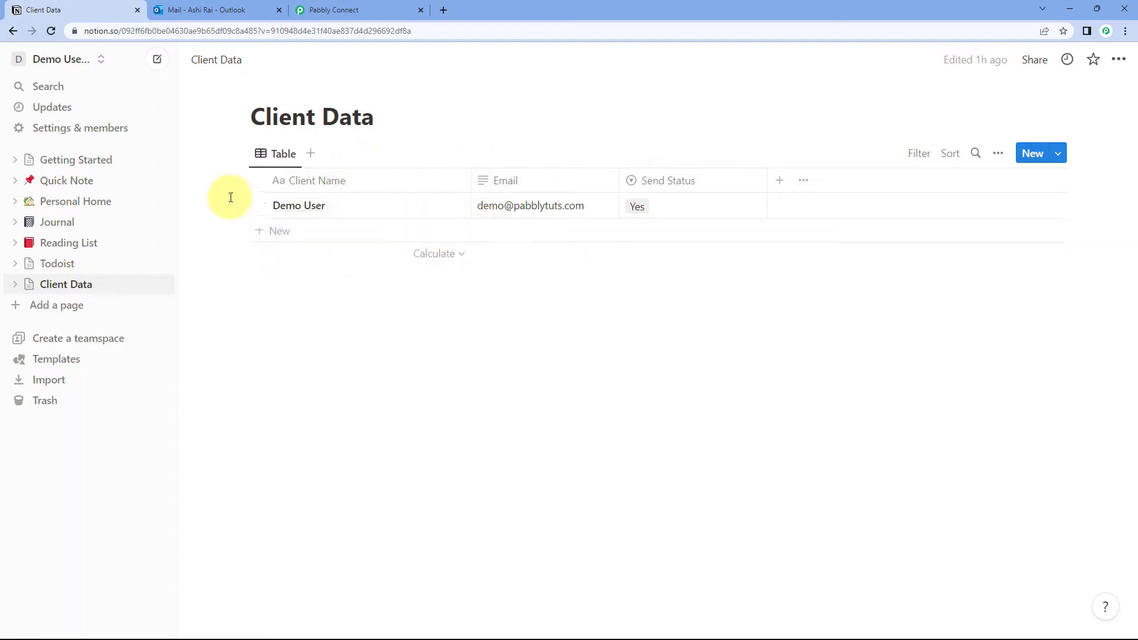
left_click(365, 8)
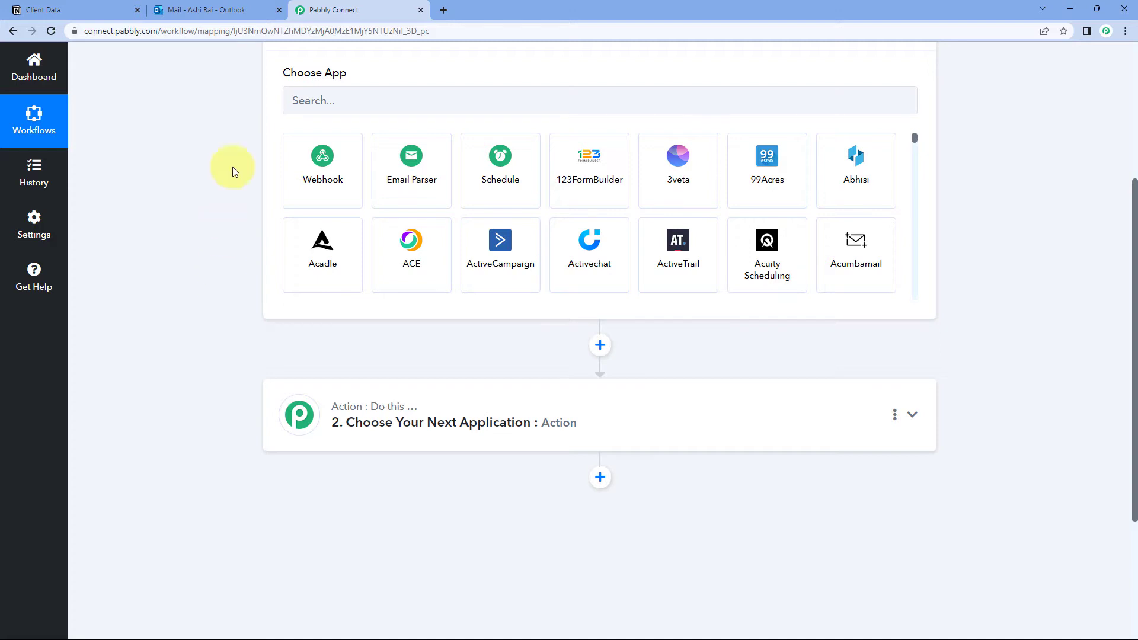
left_click(86, 7)
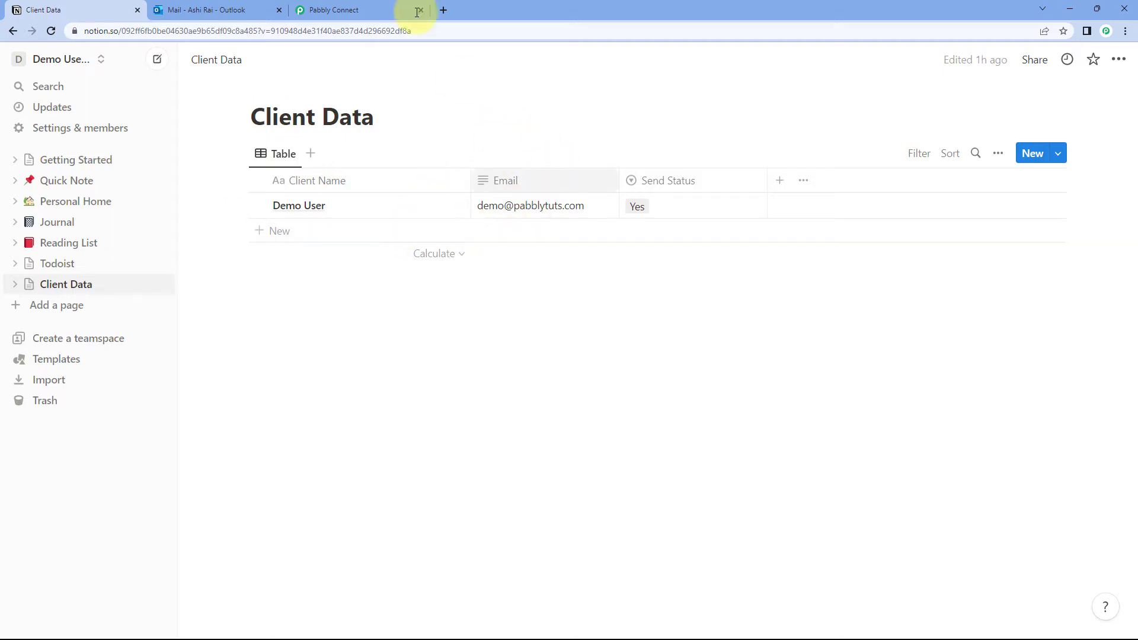
left_click(360, 6)
scroll(148, 289, "up", 2)
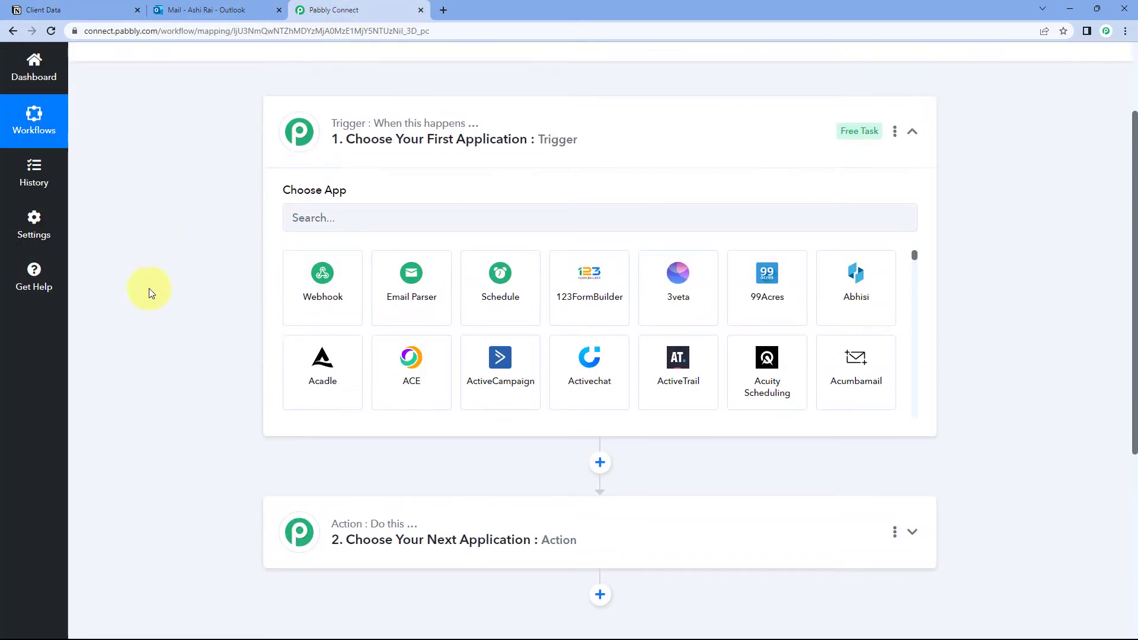
Step: Set the trigger app to Notion with New Database Item as the trigger event
left_click(334, 224)
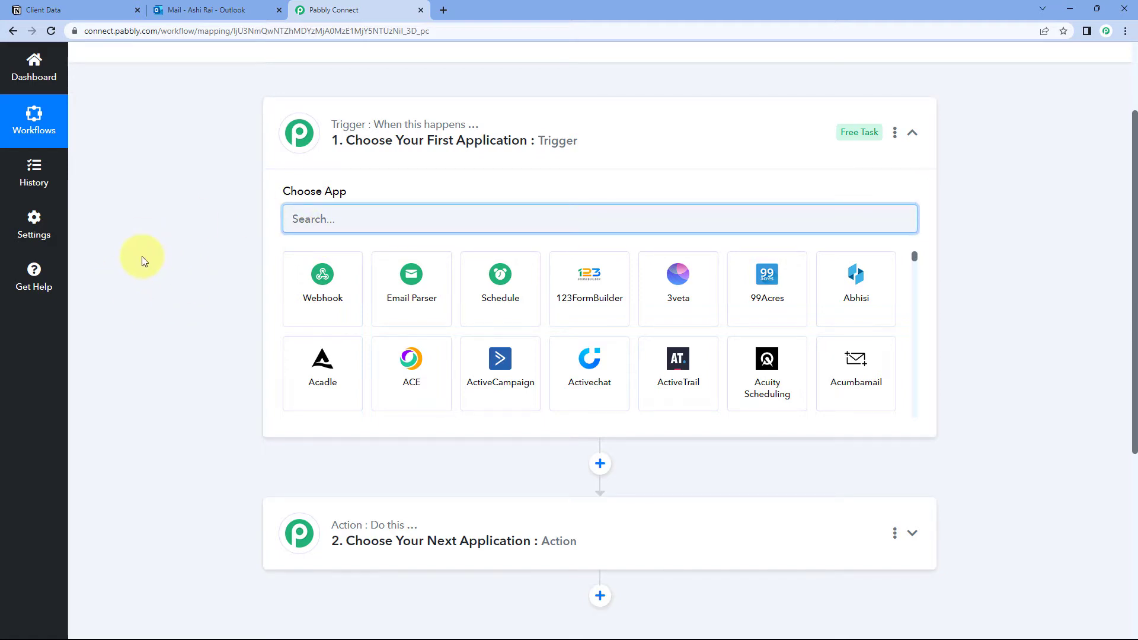
type("Notion")
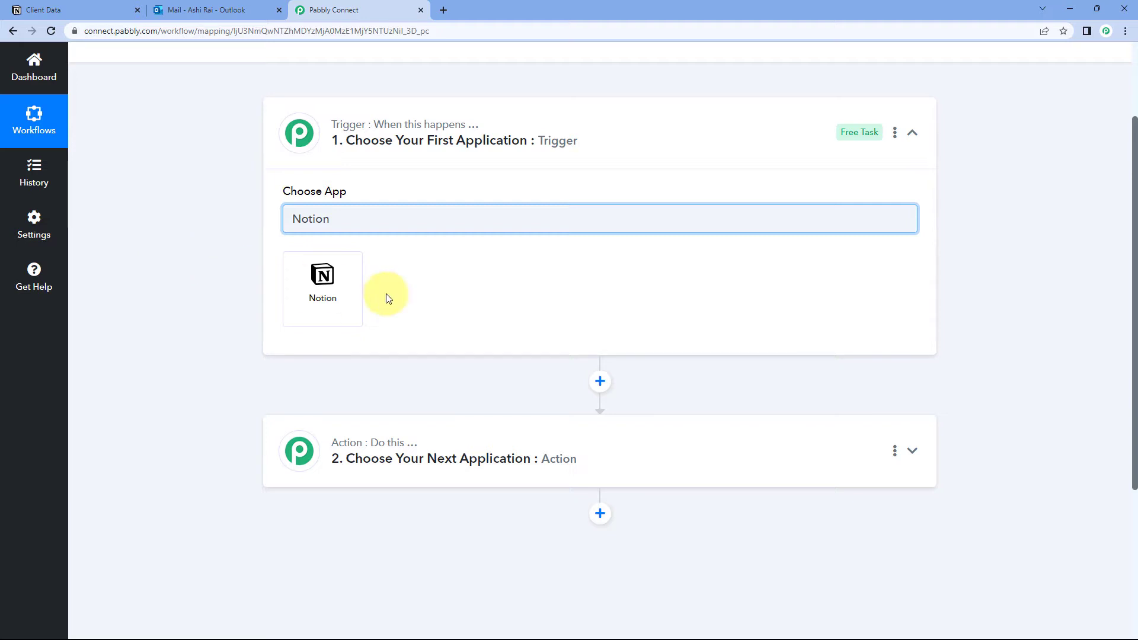
left_click(326, 273)
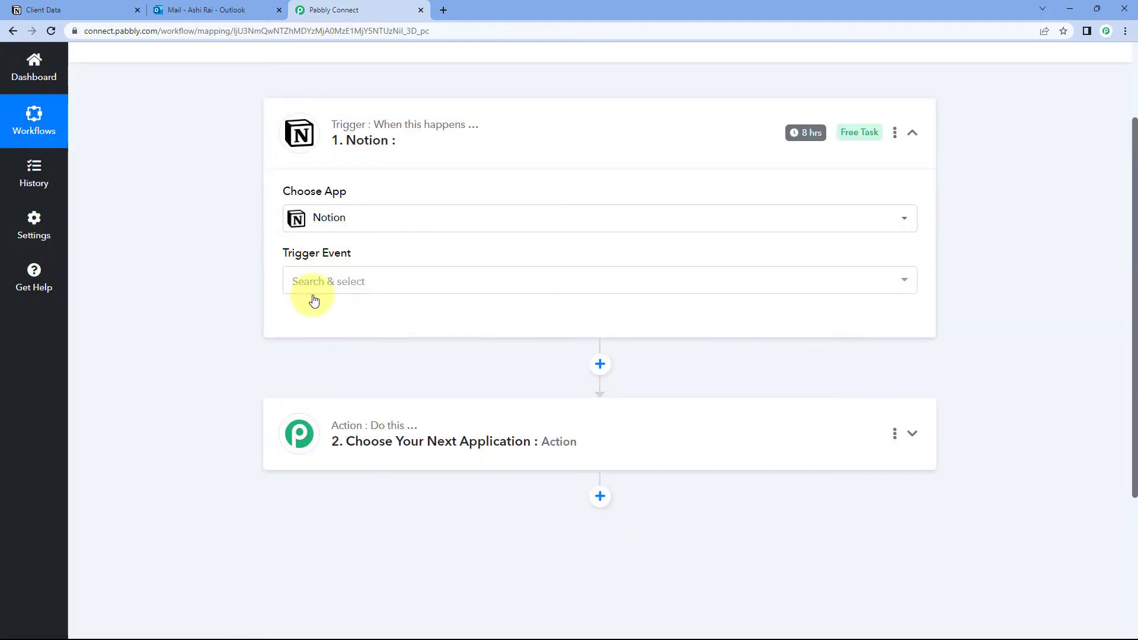
left_click(394, 279)
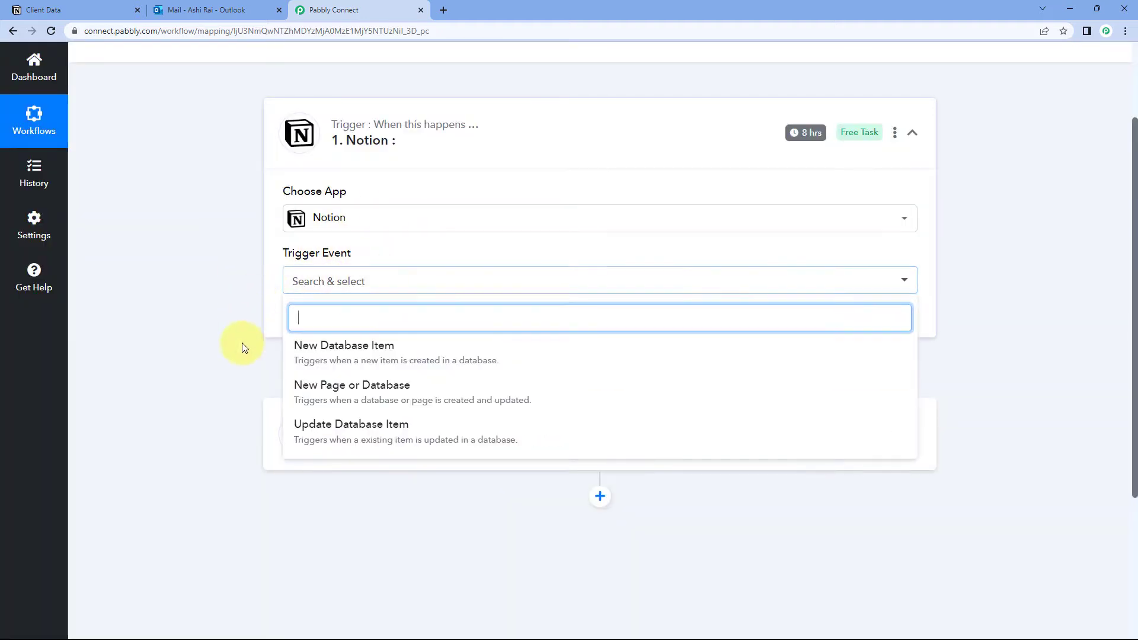
left_click(384, 350)
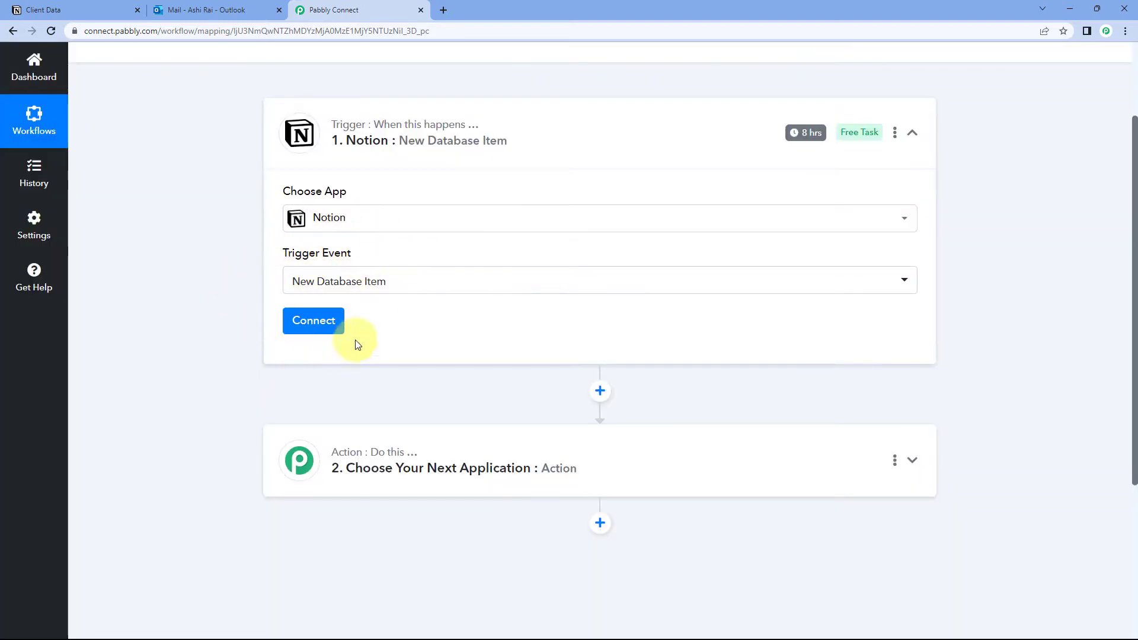
Step: Add a new Notion connection for the trigger and proceed to selecting the pages Pabbly Connect may access
left_click(322, 317)
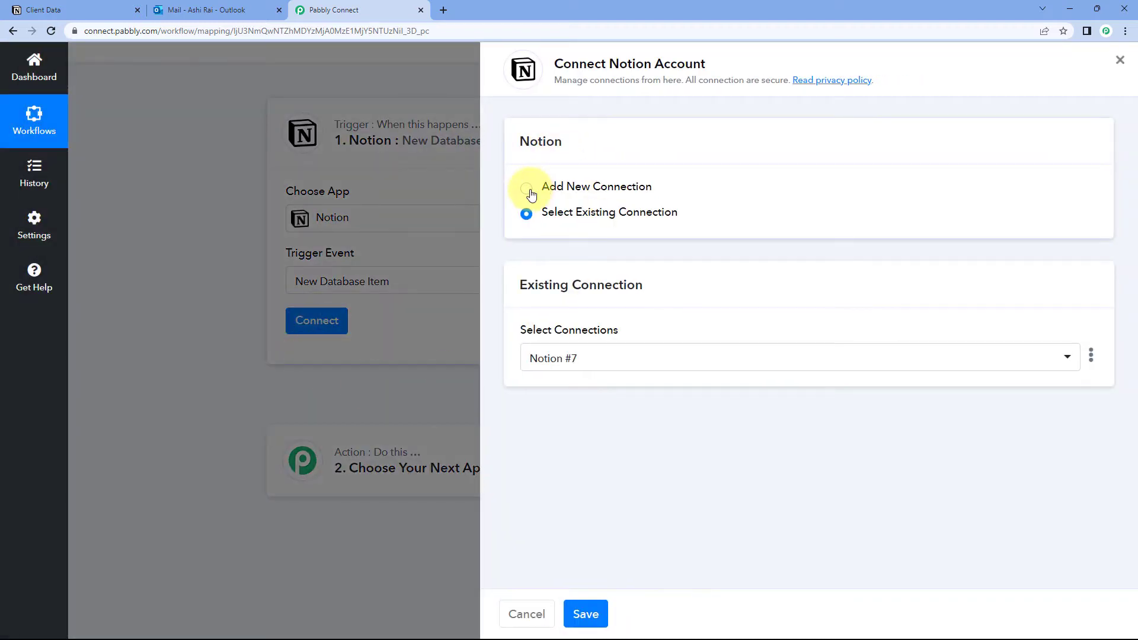
left_click(564, 191)
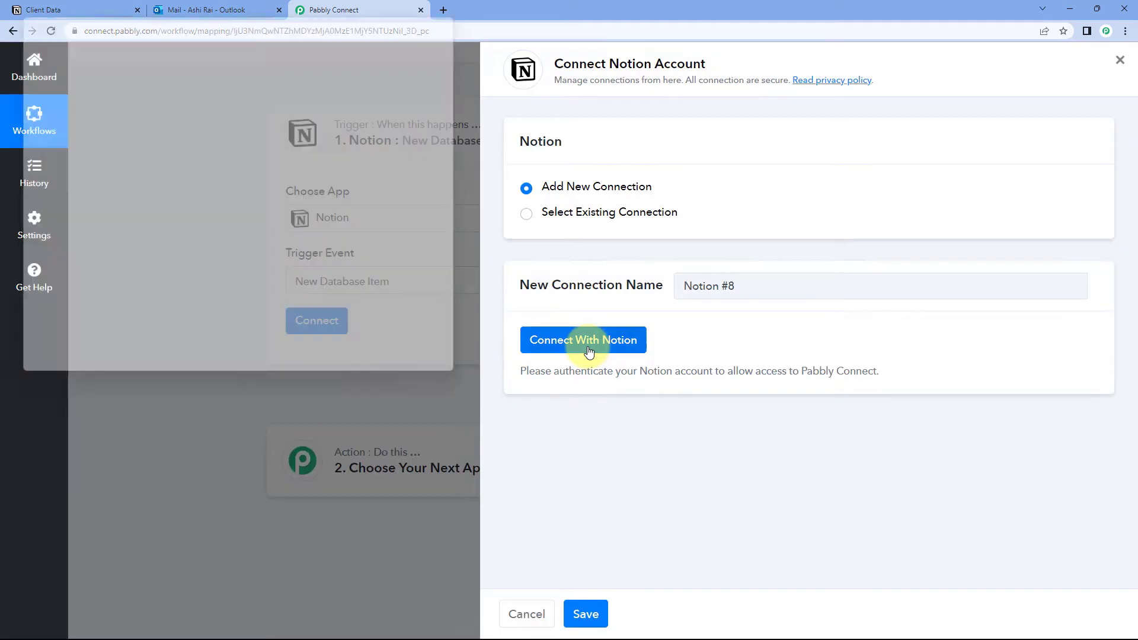
left_click(589, 352)
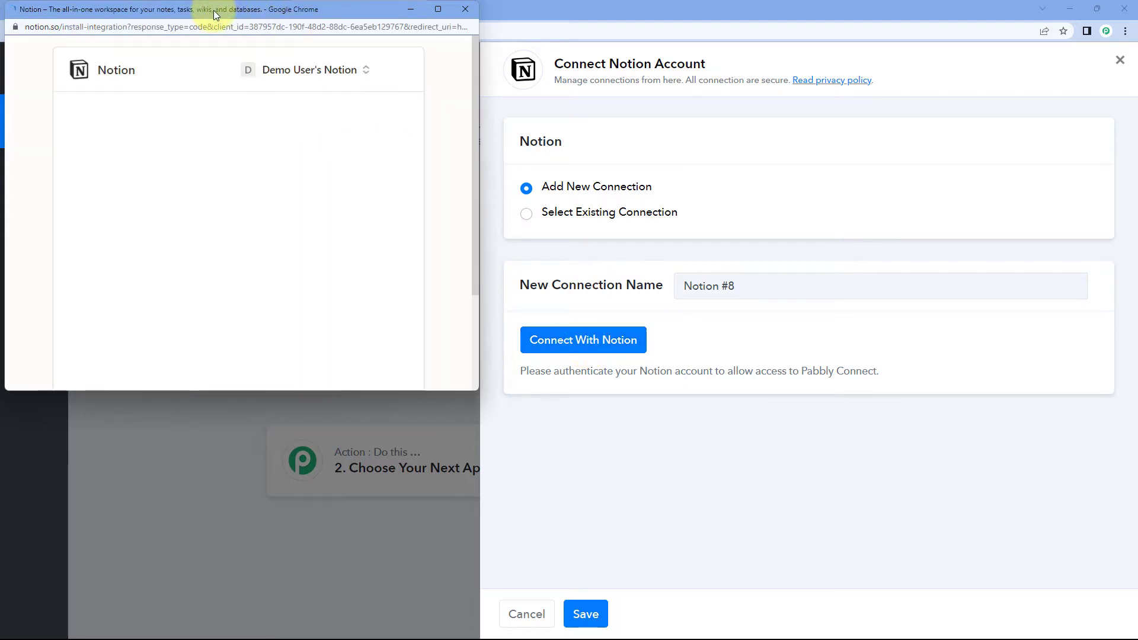
left_click_drag(214, 10, 214, 30)
left_click(72, 5)
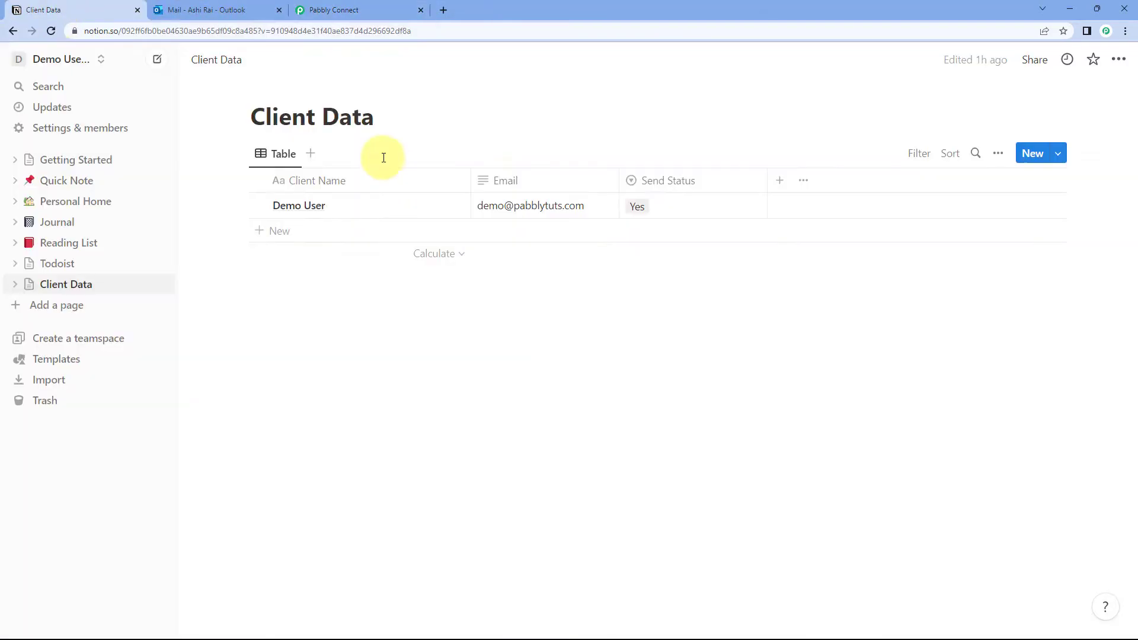
left_click(392, 9)
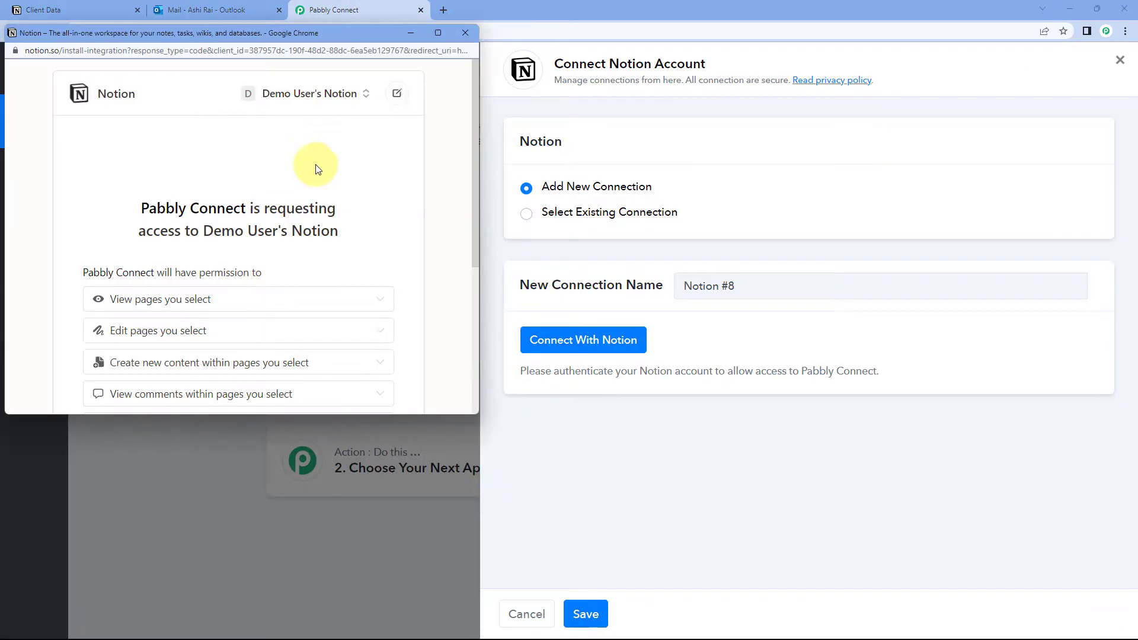
scroll(360, 215, "down", 3)
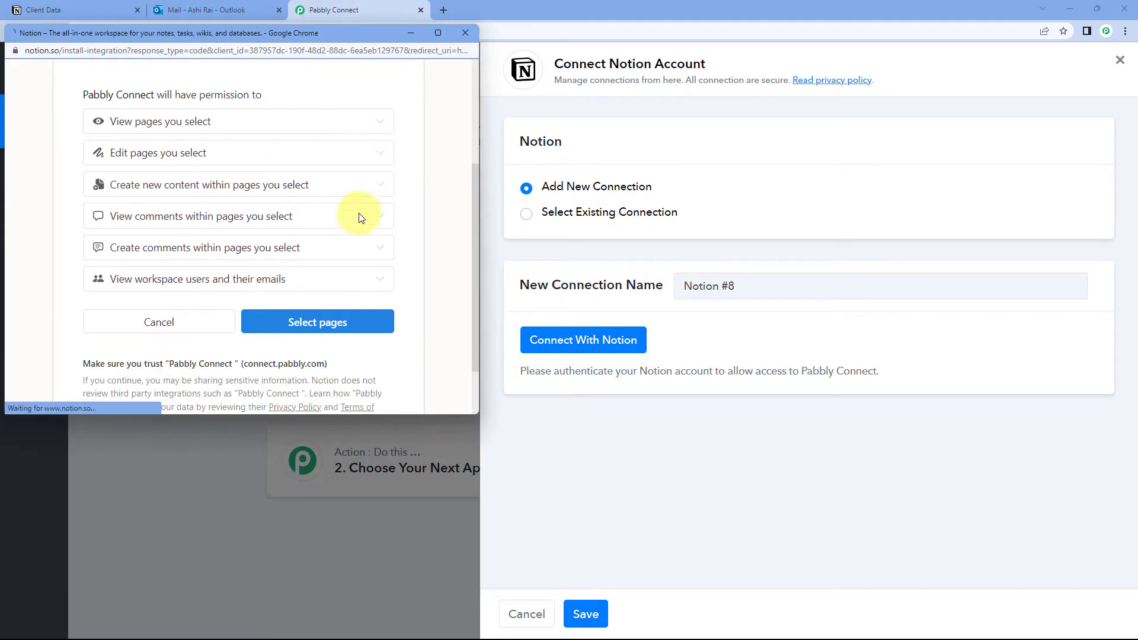
left_click(330, 329)
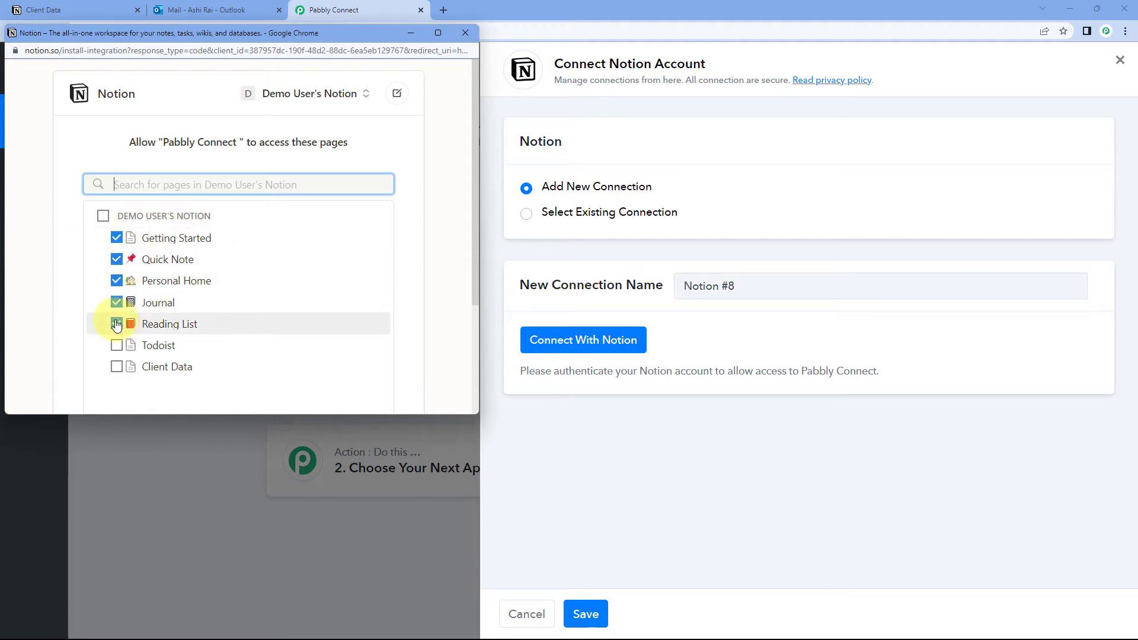
Step: Deselect Getting Started, Quick Note, Personal Home, Journal and Reading List, and grant access only to the Client Data page
left_click(116, 238)
left_click(117, 259)
left_click(118, 283)
left_click(118, 302)
left_click(118, 324)
left_click(118, 367)
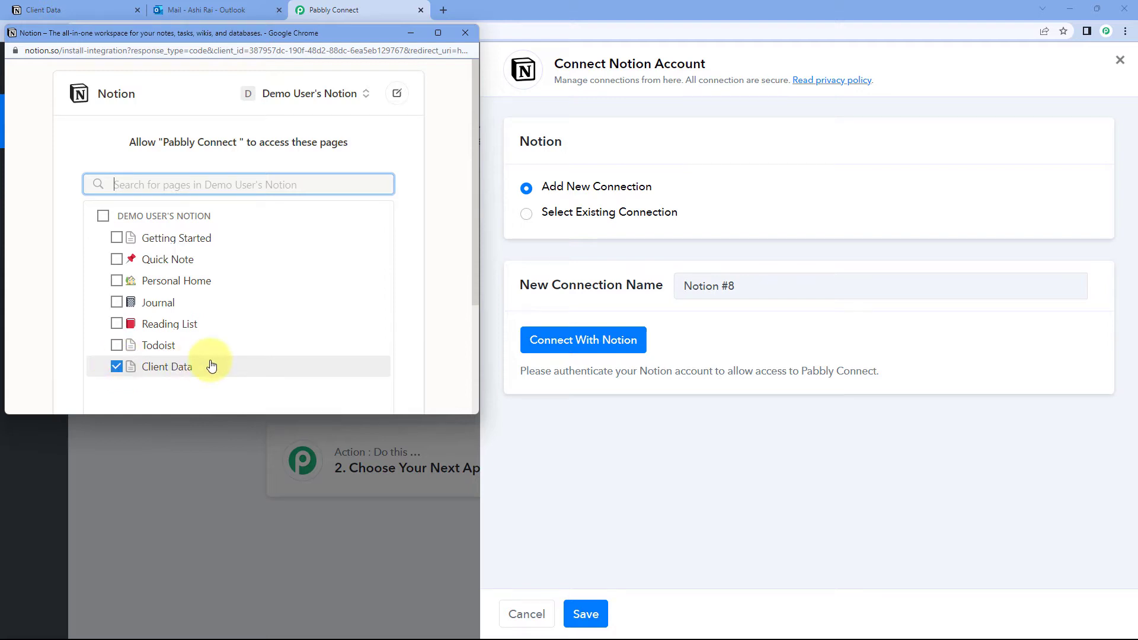
left_click(113, 215)
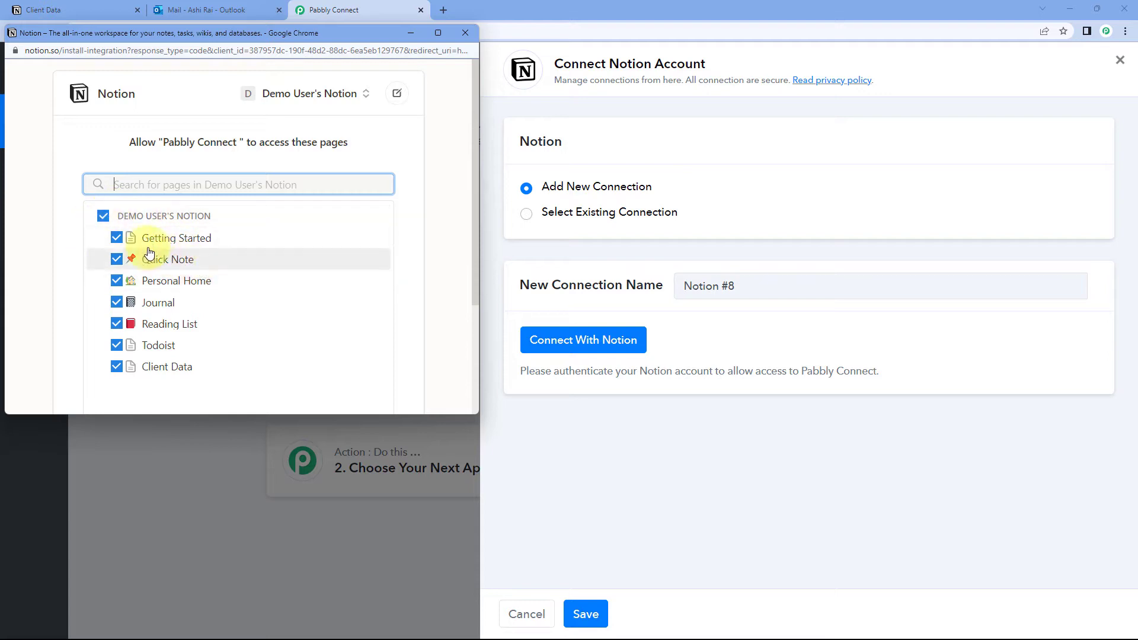
left_click(103, 217)
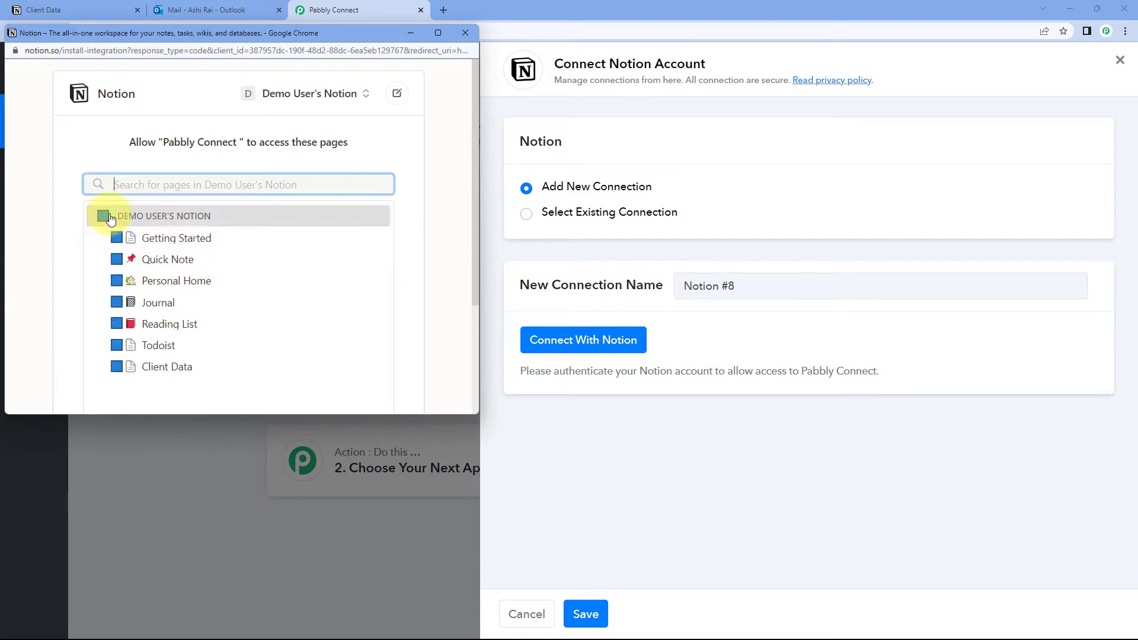
left_click(117, 367)
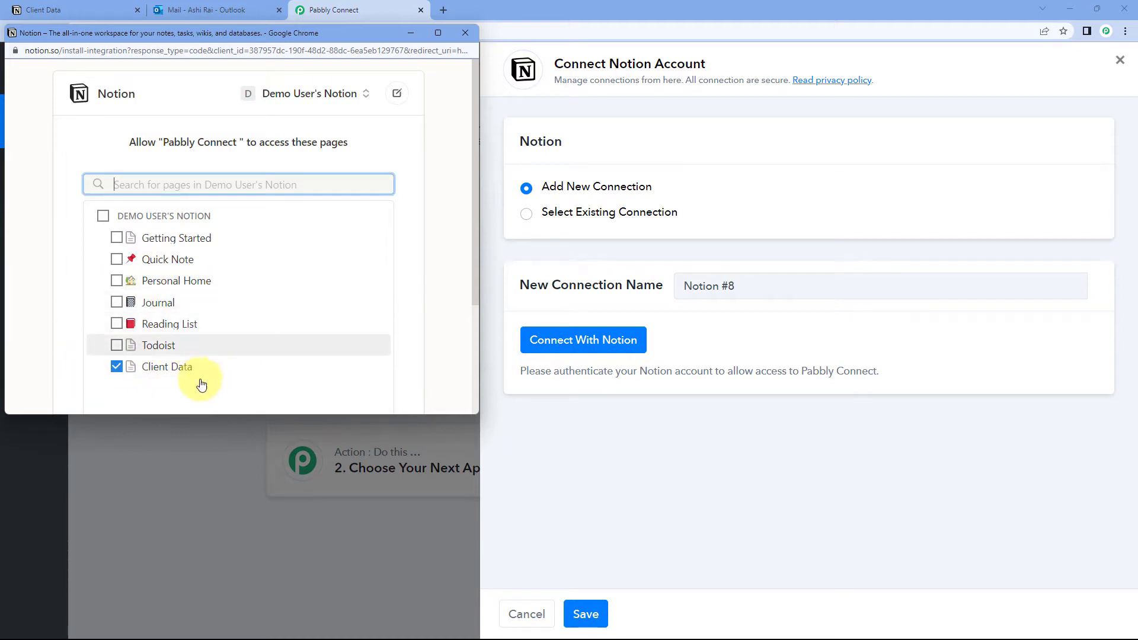
scroll(204, 368, "down", 1)
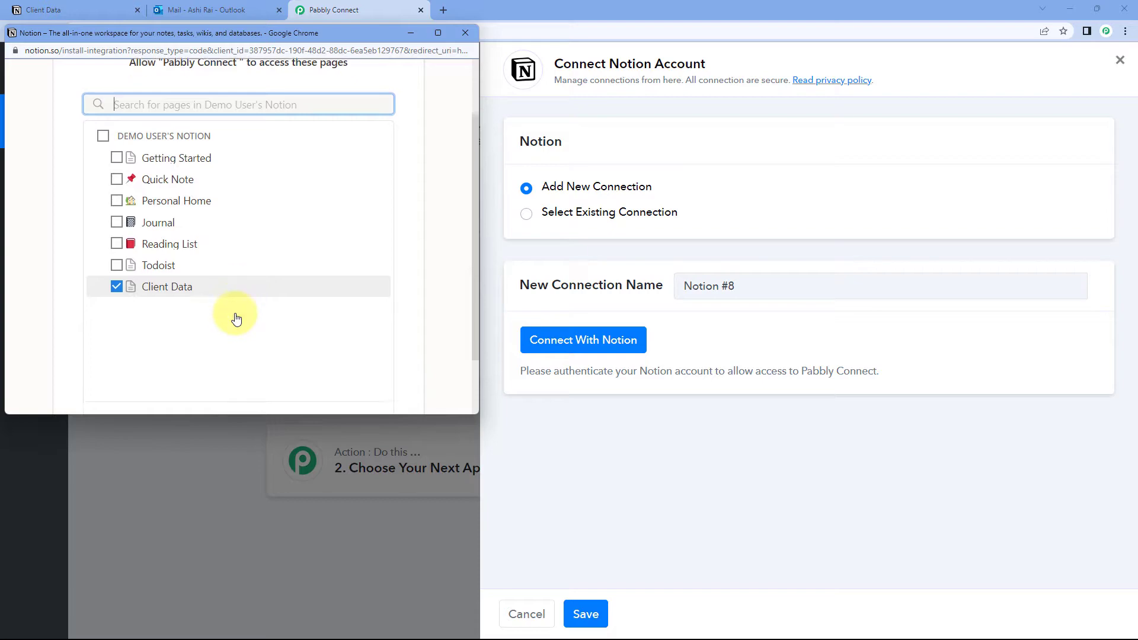
Step: Check the Client Data page in Notion and authorize the Pabbly Connect integration to complete the trigger connection
scroll(233, 318, "down", 1)
left_click(36, 10)
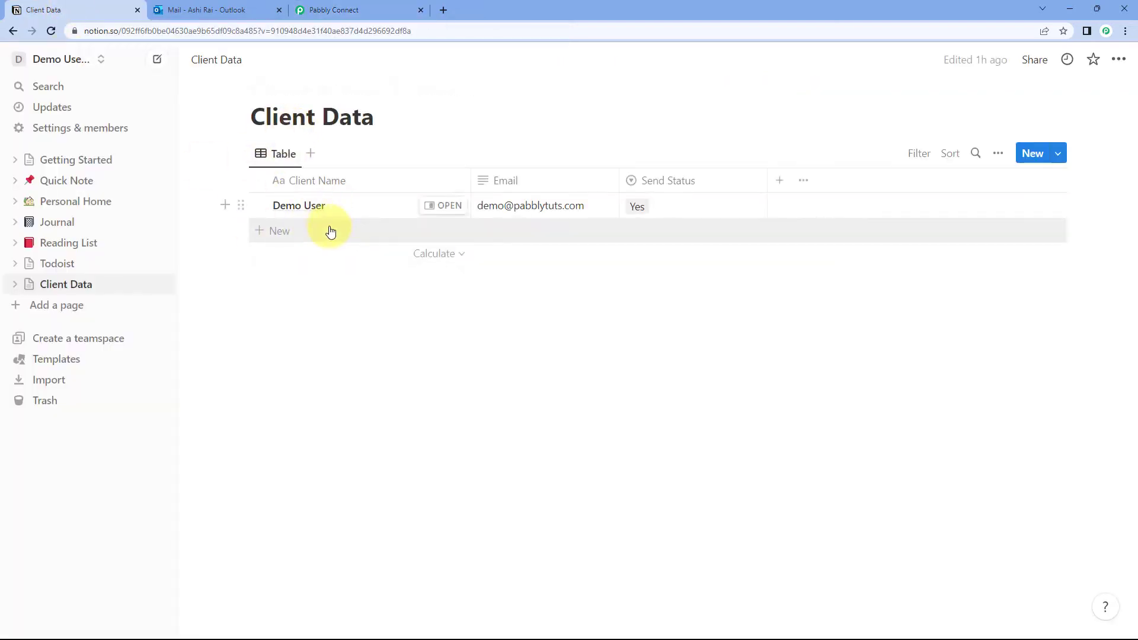
left_click(334, 10)
left_click(181, 171)
scroll(279, 252, "down", 1)
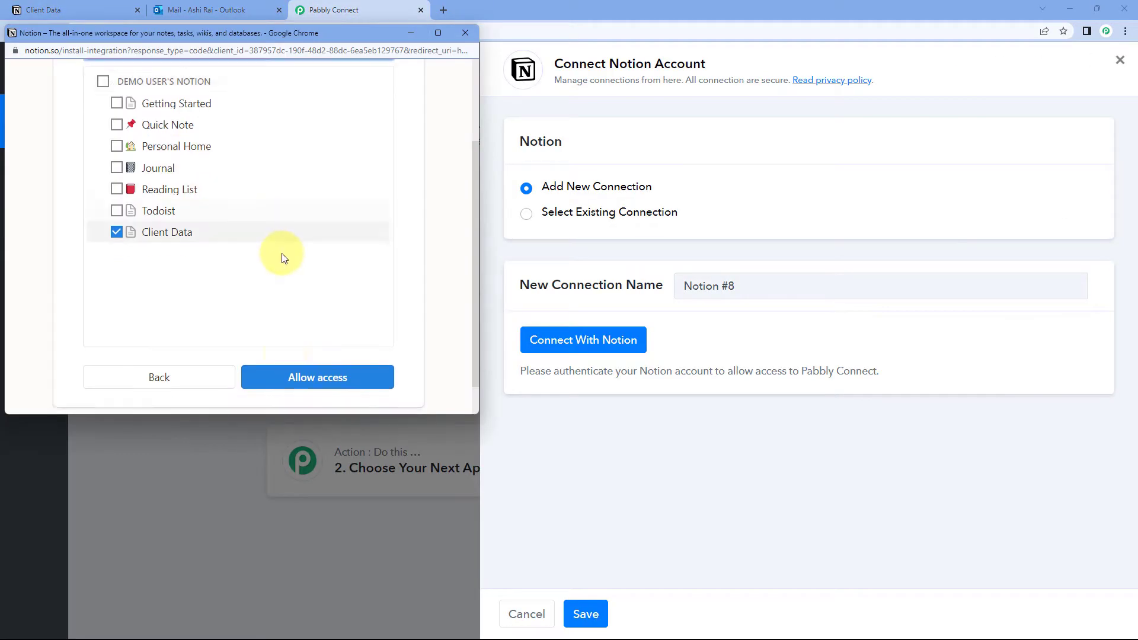
left_click(324, 358)
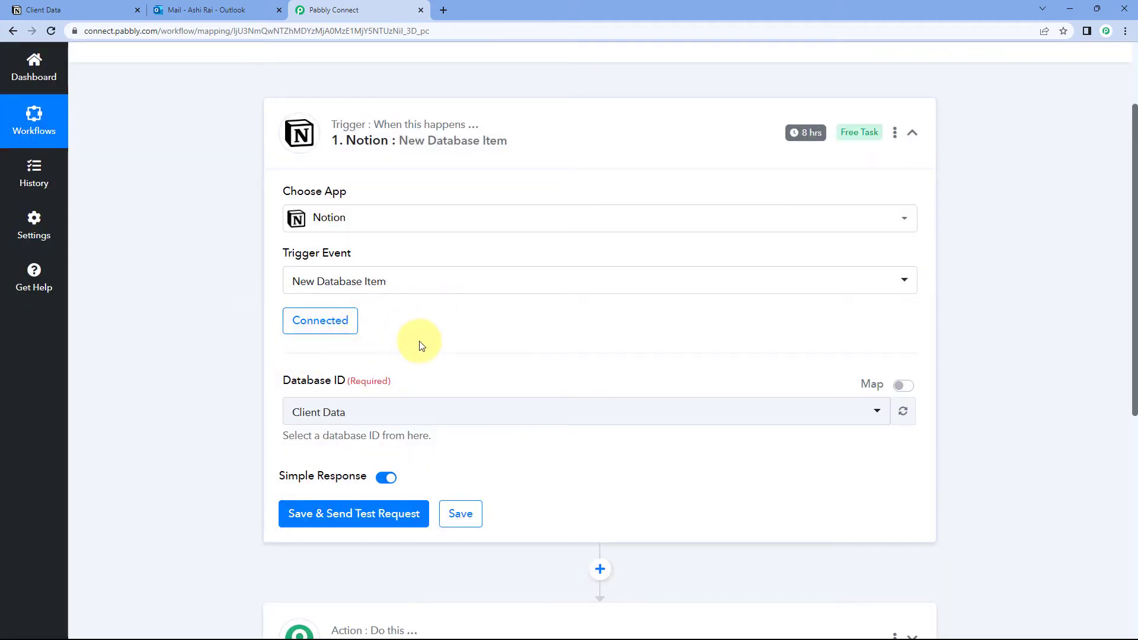
Step: Choose Client Data as the trigger's Database ID, checking it against the database in Notion
scroll(414, 338, "down", 1)
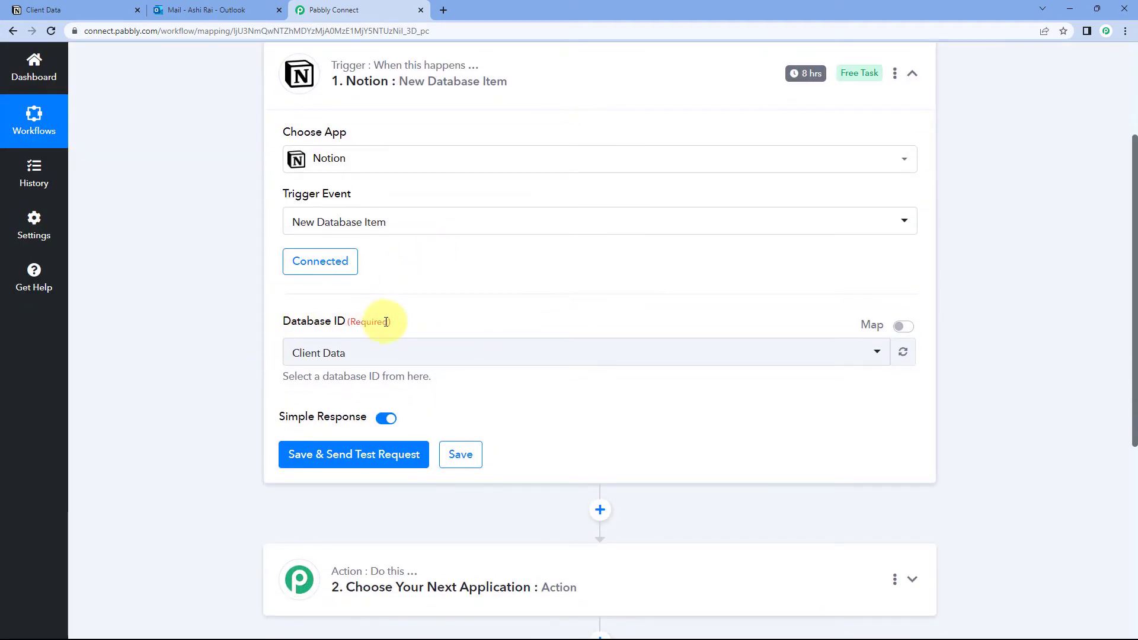
left_click(394, 354)
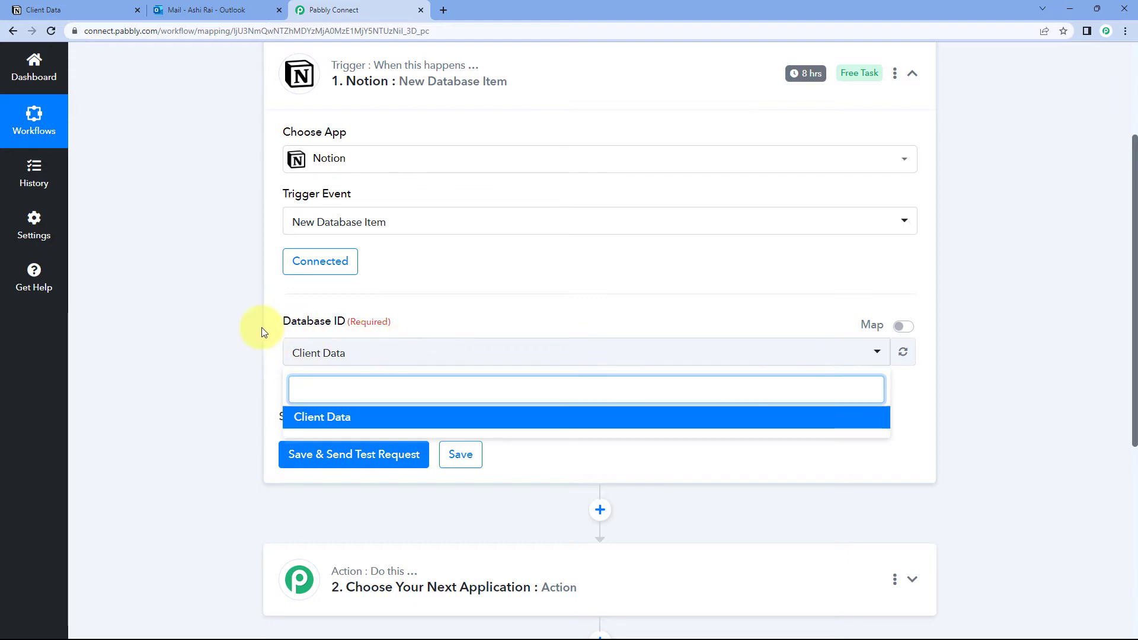
left_click(66, 10)
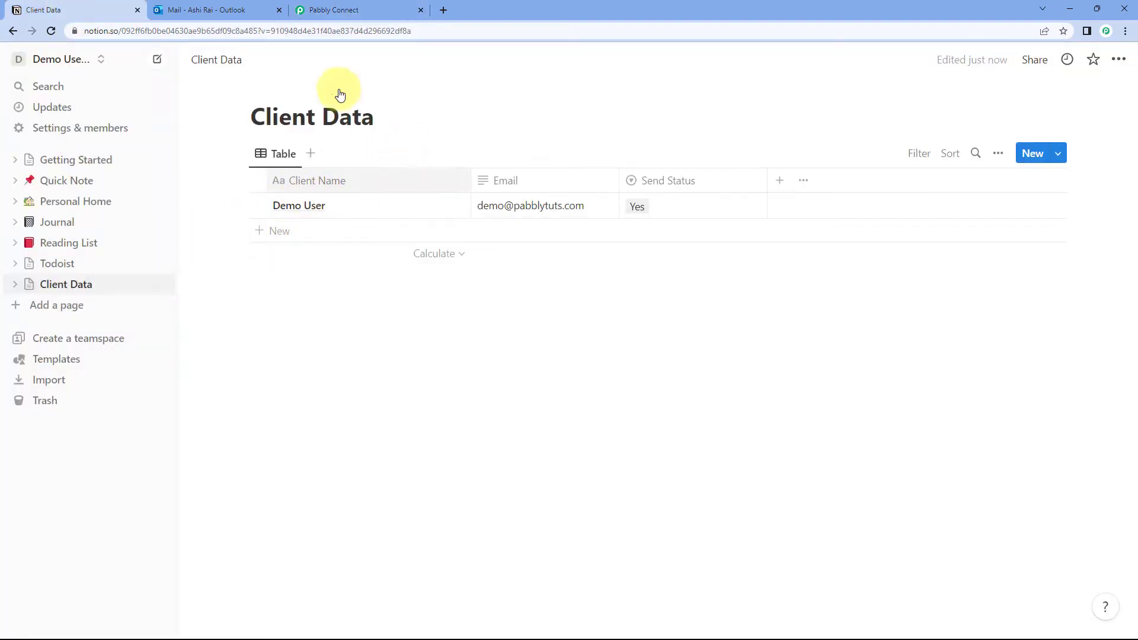
left_click(332, 10)
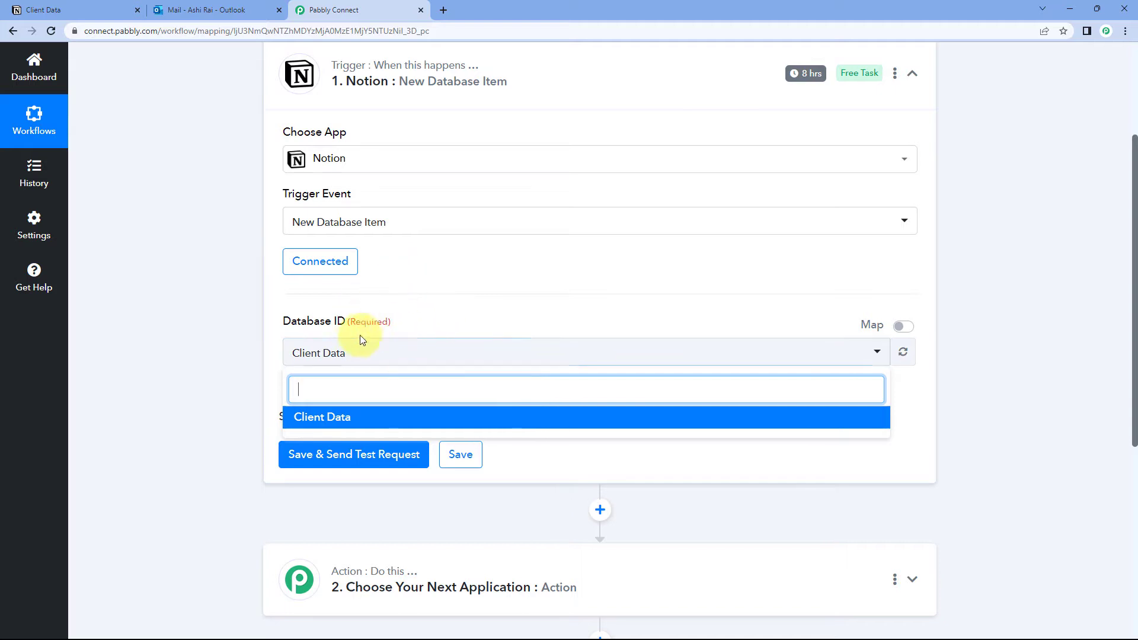
left_click(352, 418)
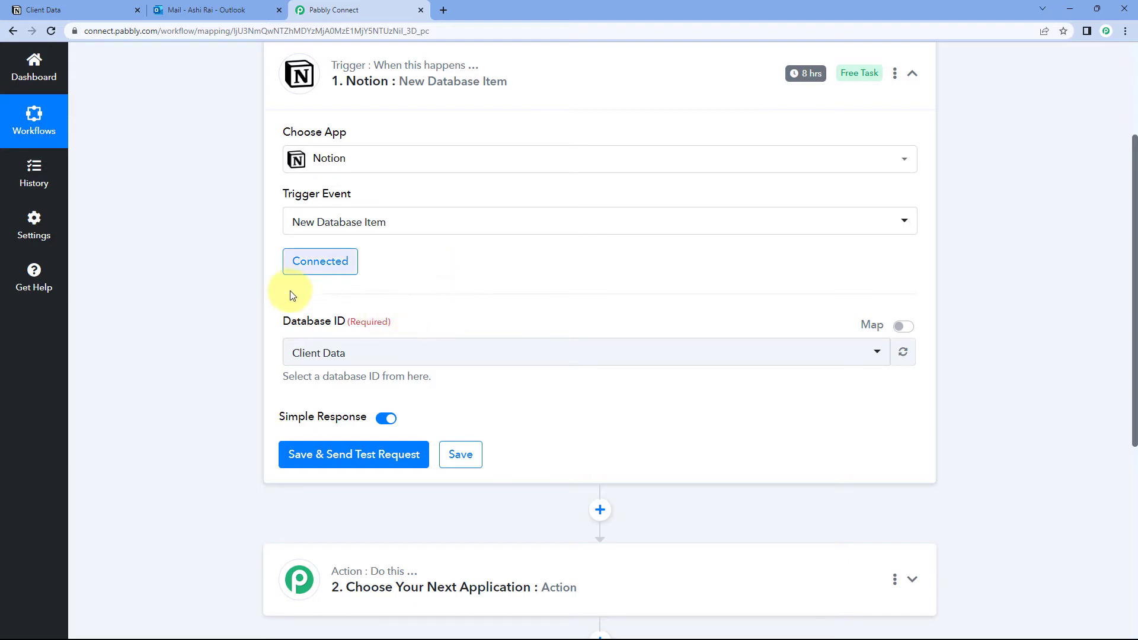
scroll(246, 298, "down", 1)
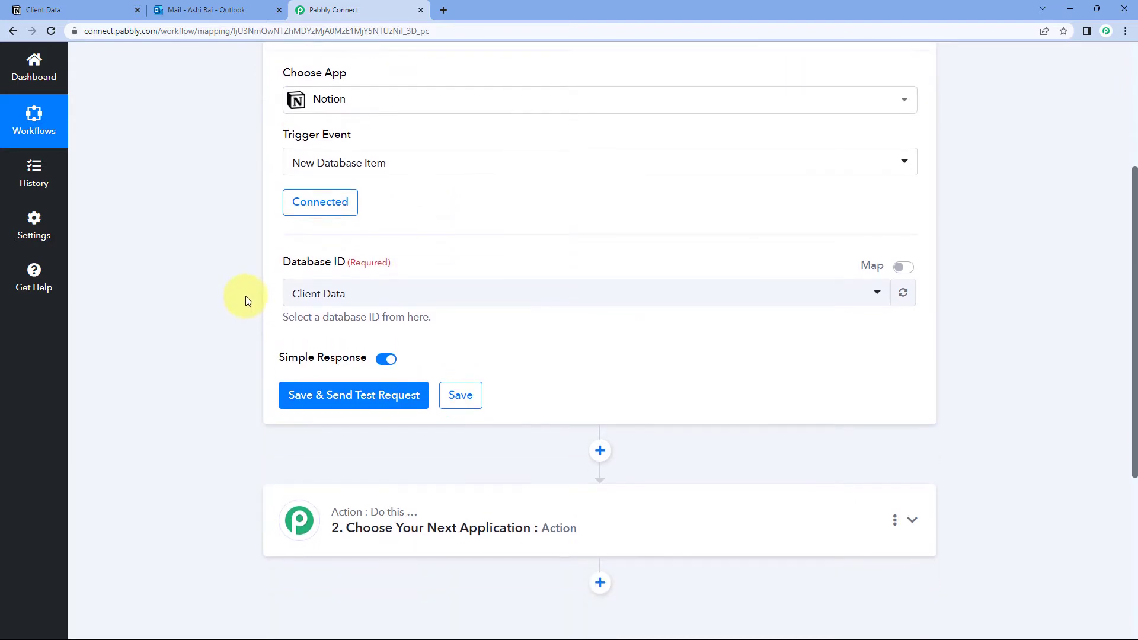
left_click(424, 295)
scroll(233, 294, "down", 1)
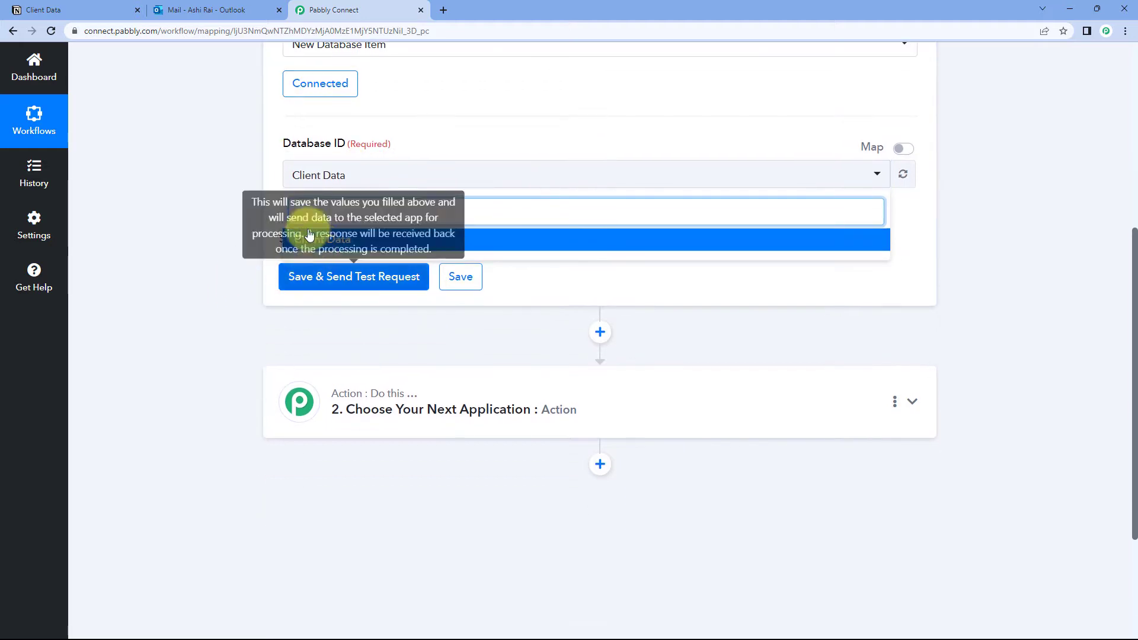
left_click(268, 222)
scroll(268, 223, "up", 2)
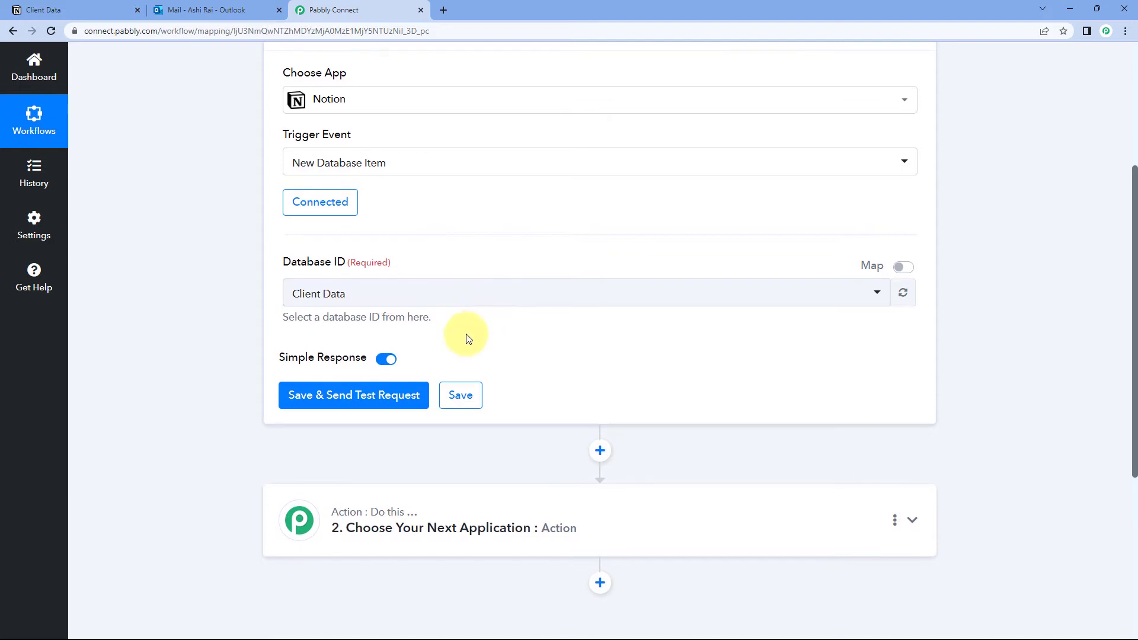
scroll(432, 279, "up", 2)
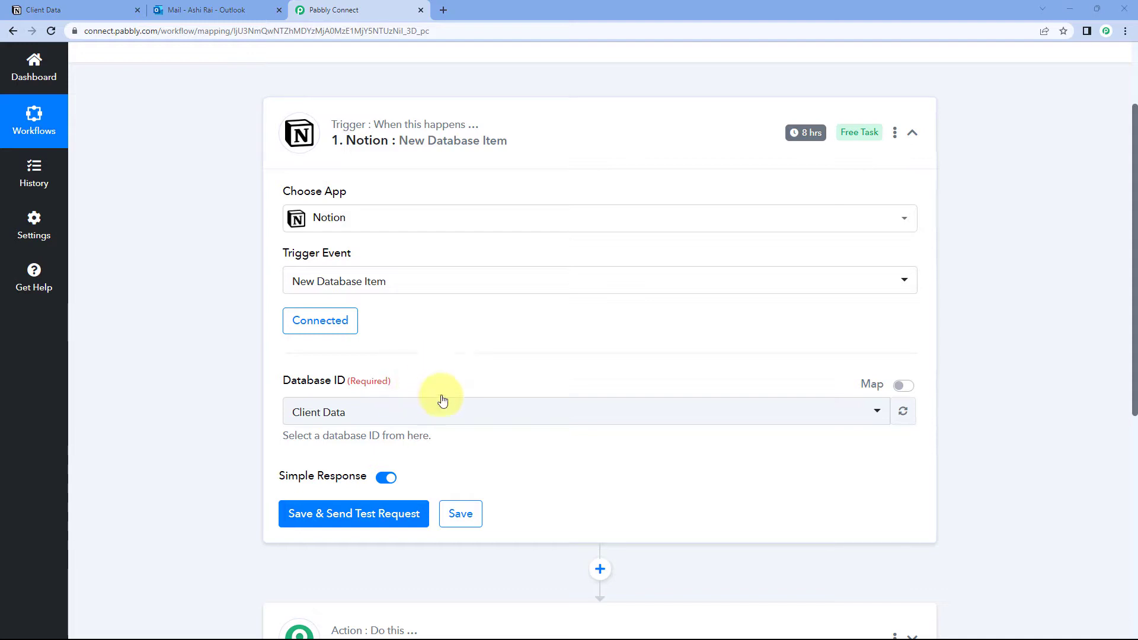
scroll(235, 332, "down", 2)
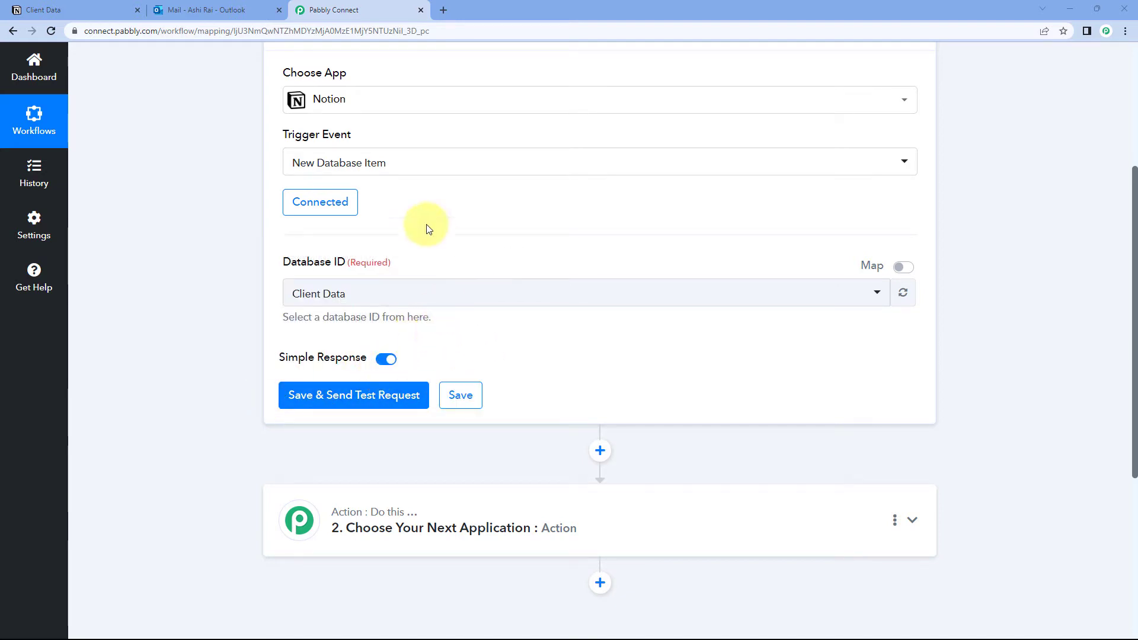
Step: Review the sample client row in Notion's Client Data table, and save the Notion trigger while sending a test request
left_click(98, 9)
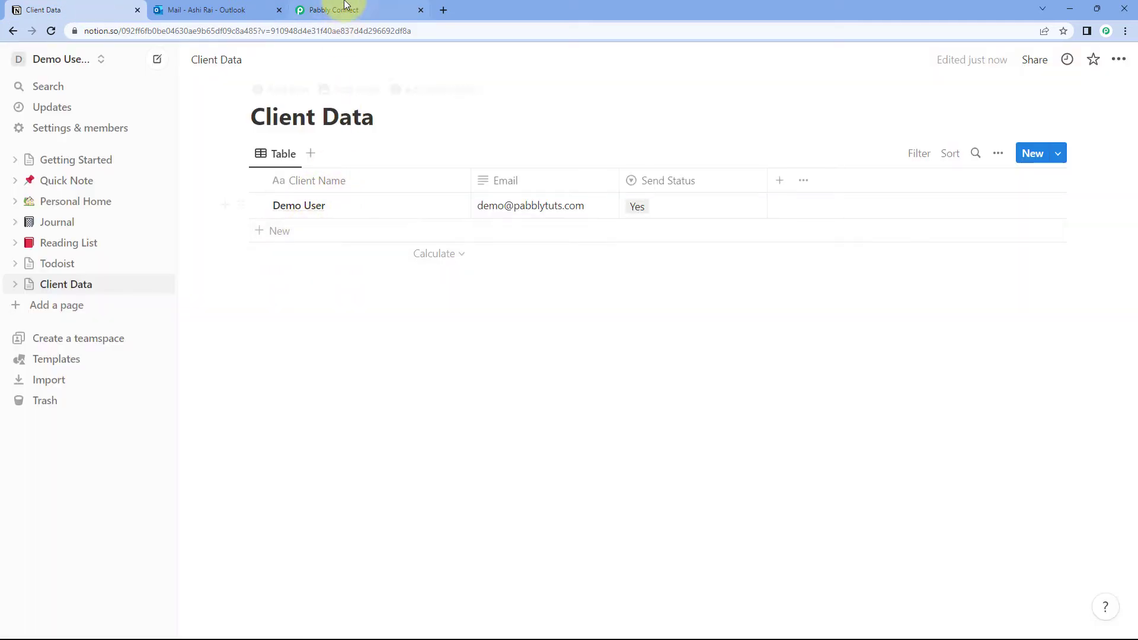
left_click(343, 9)
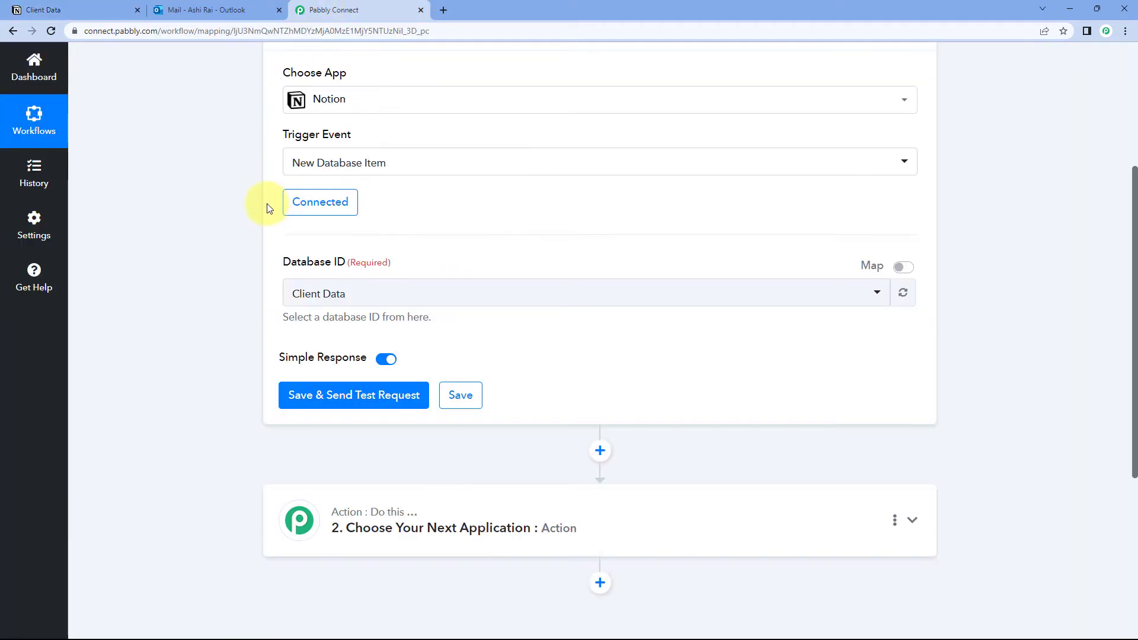
left_click(93, 4)
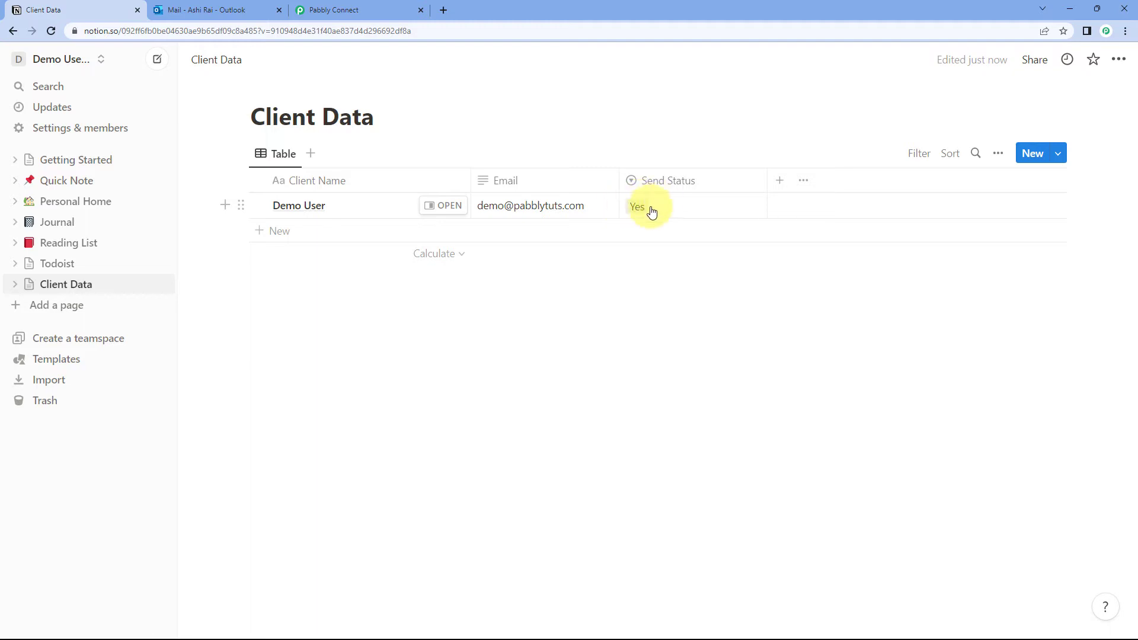
left_click(347, 7)
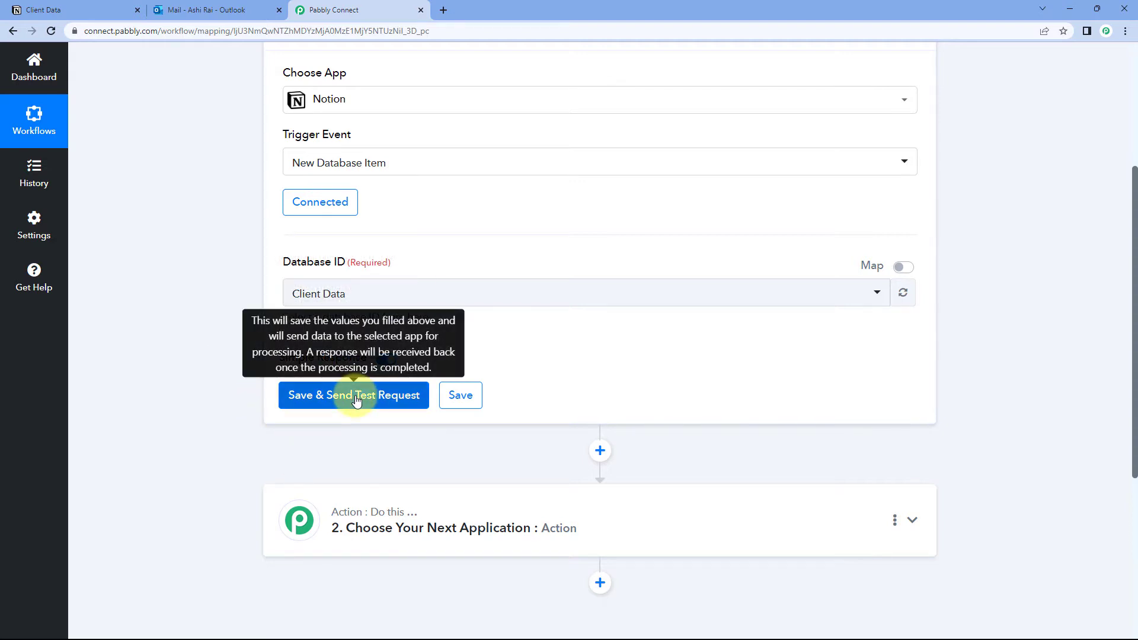
left_click(382, 393)
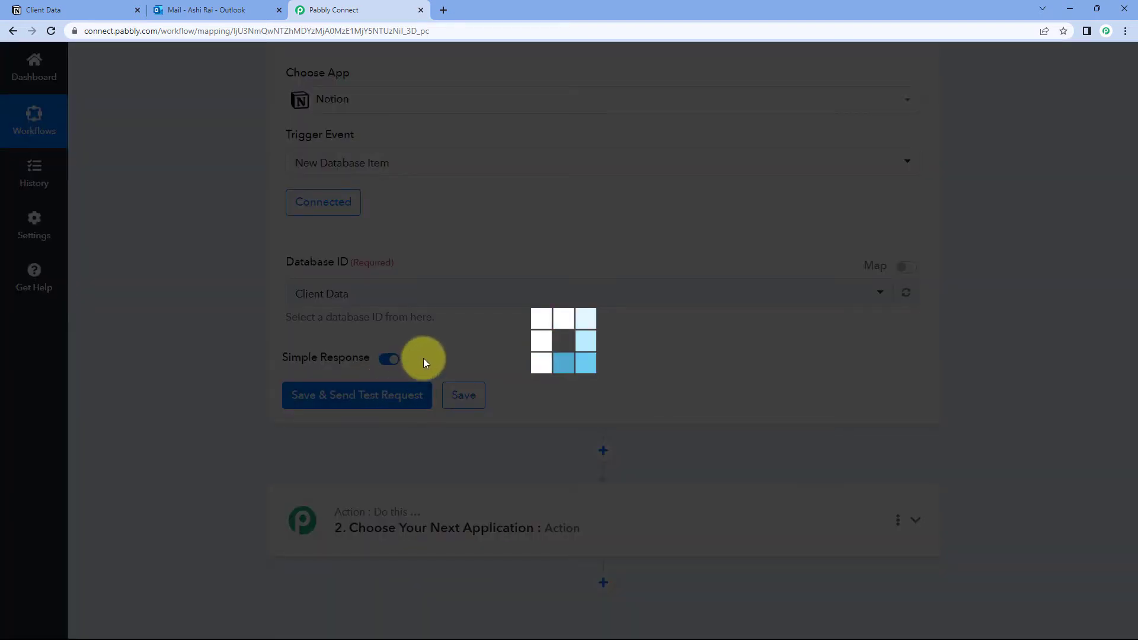
Step: Examine the first fields of the trigger's received response and compare them with the Client Data table in Notion
scroll(527, 356, "down", 2)
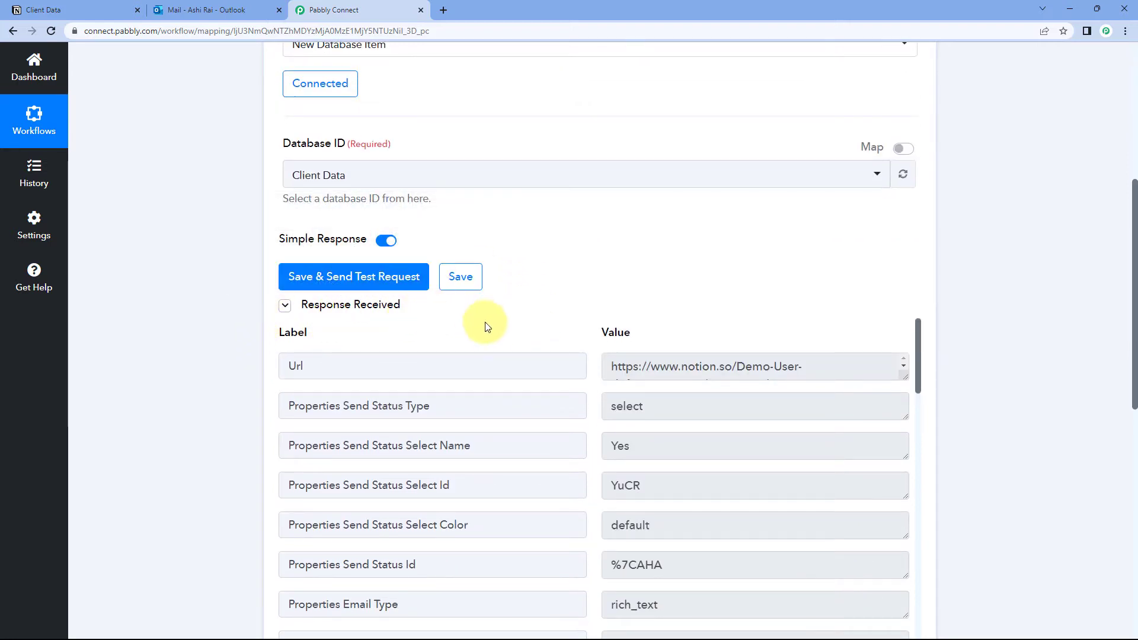
scroll(546, 279, "down", 1)
scroll(547, 280, "down", 2)
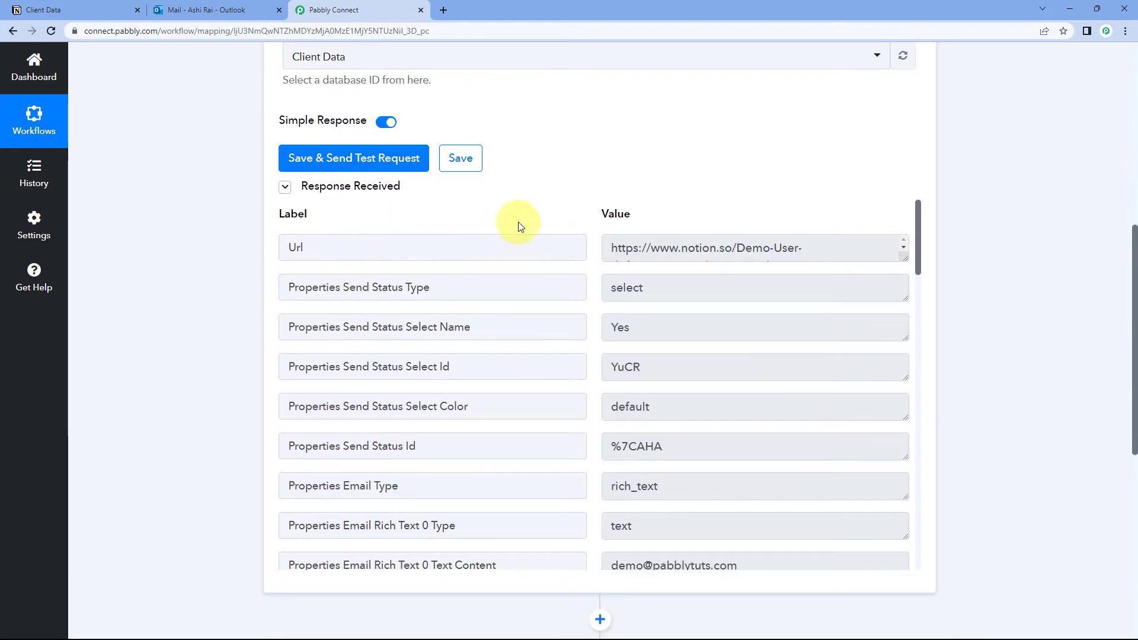
scroll(598, 277, "down", 1)
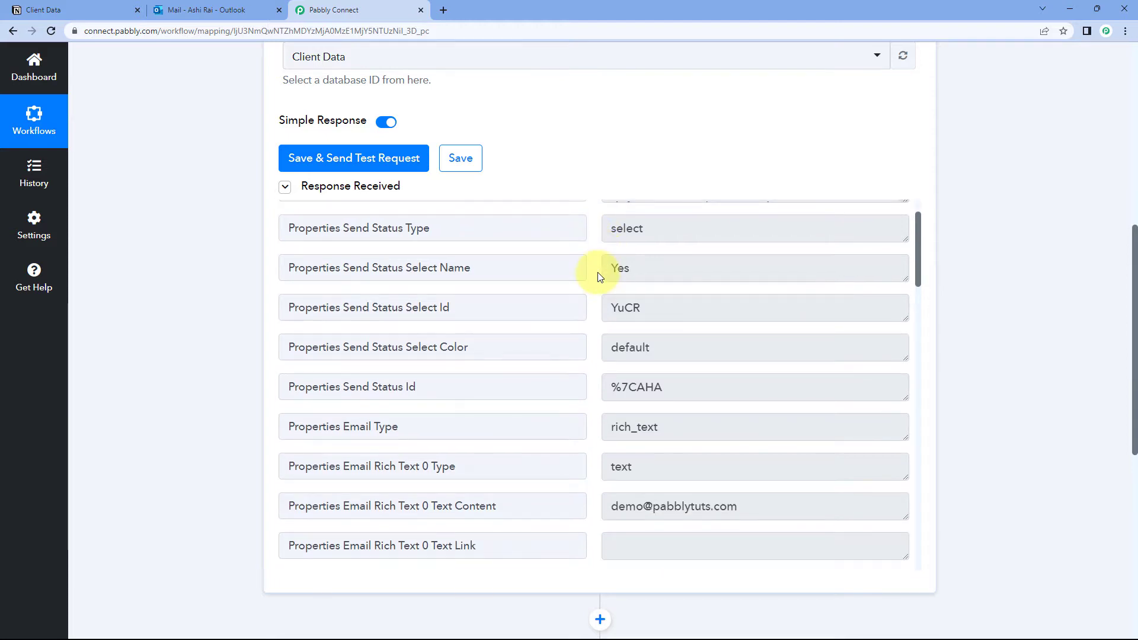
scroll(598, 277, "down", 1)
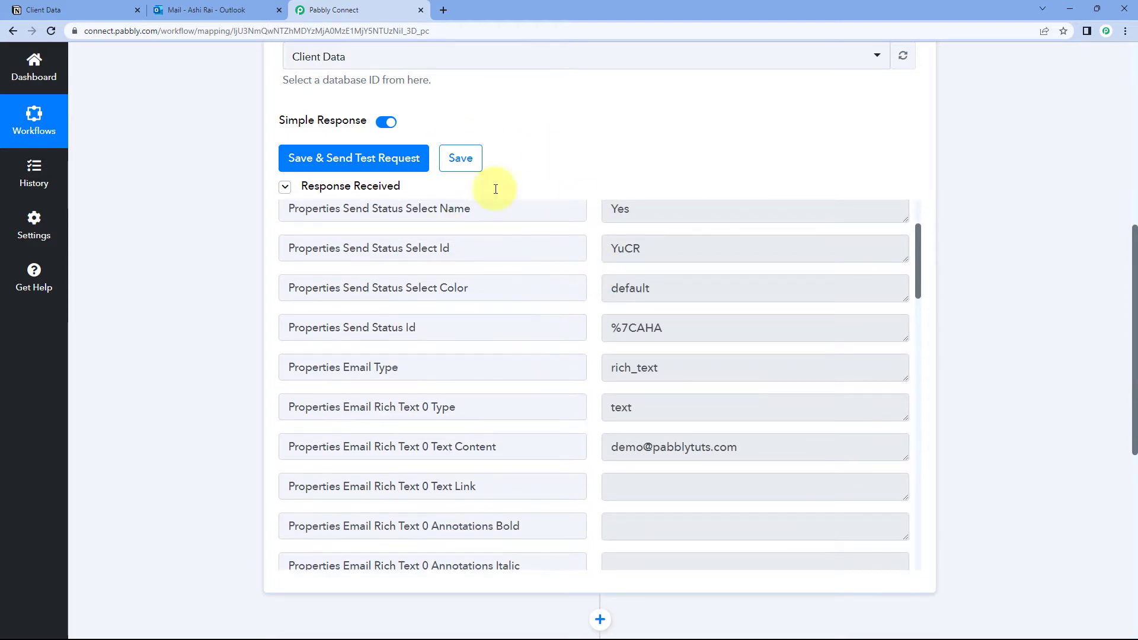
left_click(60, 10)
left_click(399, 4)
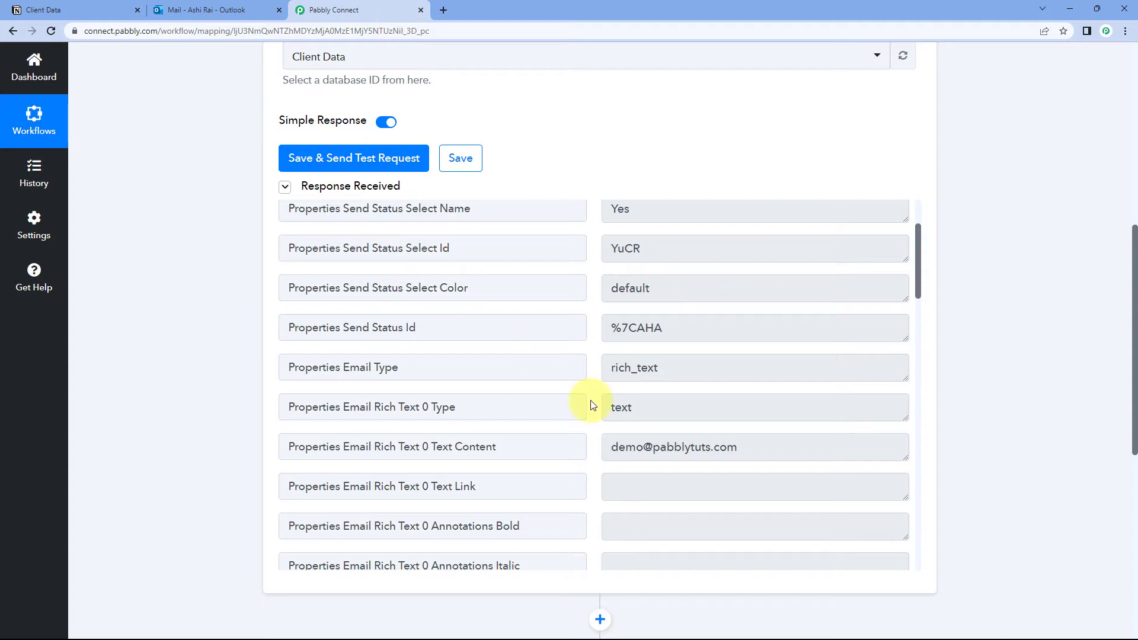
Step: Check the response's Email Rich Text 0 Text Content value against the Email column in Notion
scroll(599, 391, "down", 2)
left_click_drag(760, 333, 593, 344)
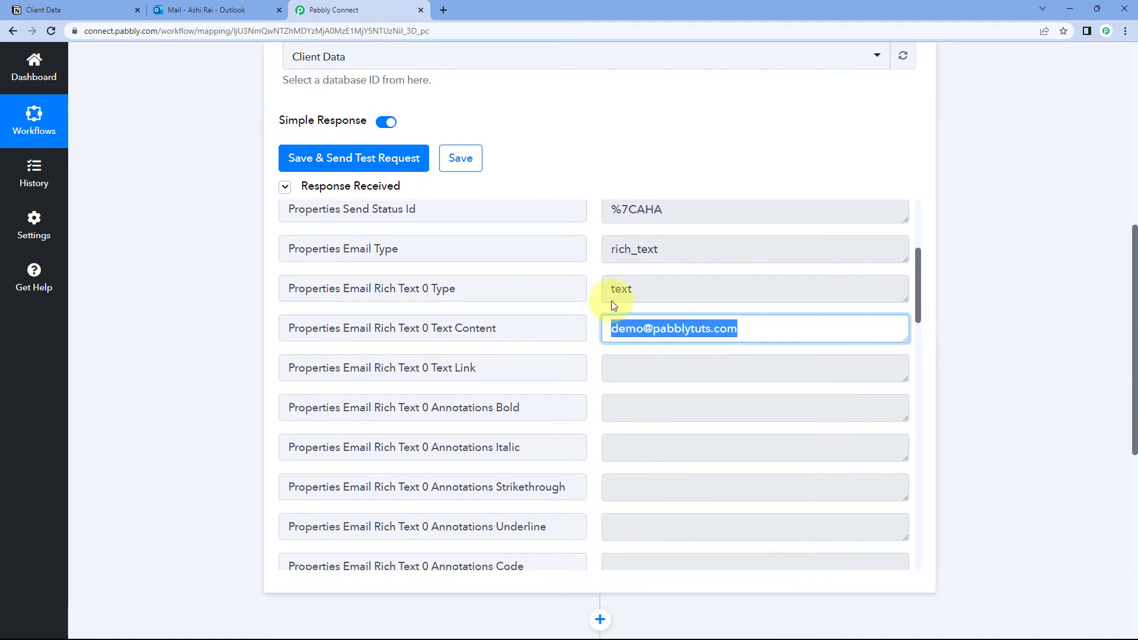
left_click(76, 9)
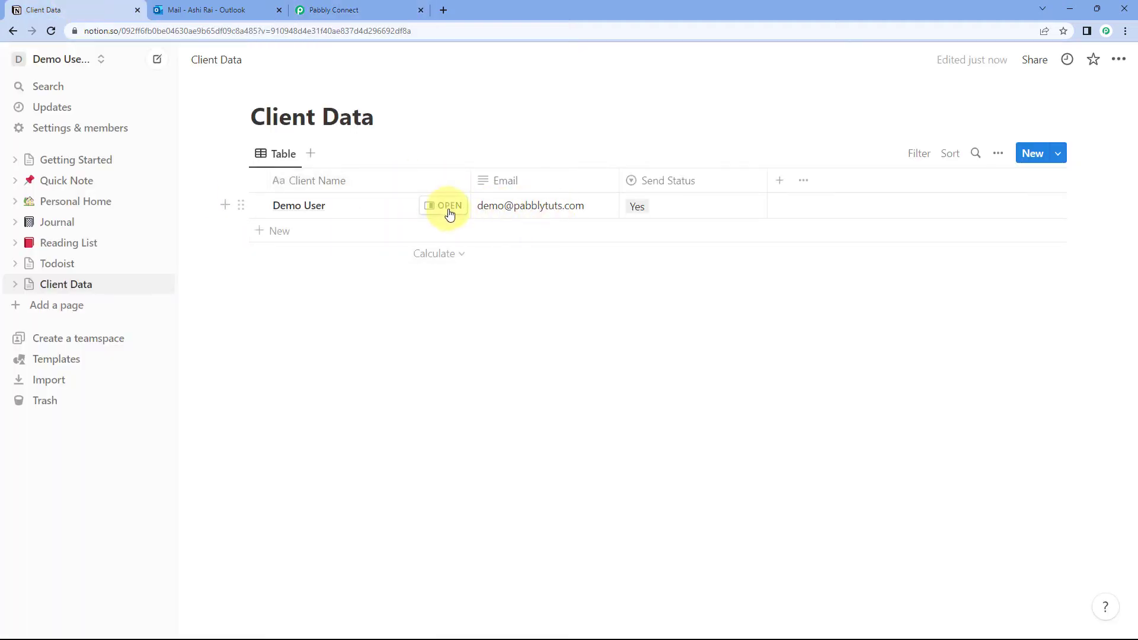
left_click(334, 9)
Step: Check the response's Client Name Title 0 Text Content value against the Client Name column in Notion
scroll(560, 334, "down", 7)
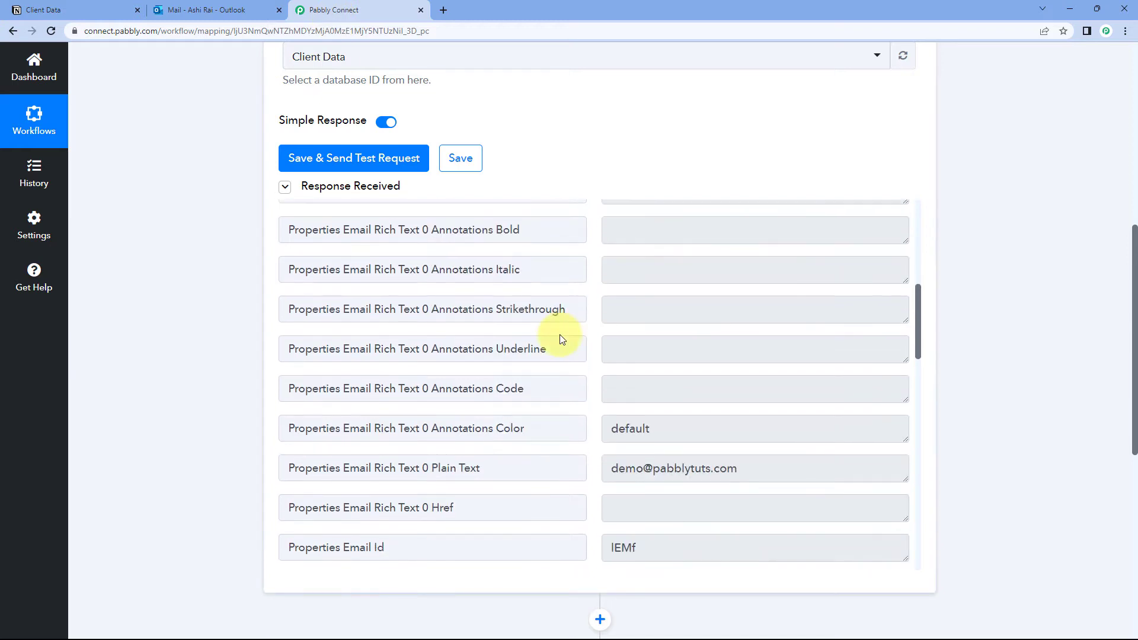
scroll(561, 332, "down", 3)
left_click_drag(701, 312, 596, 322)
left_click(596, 322)
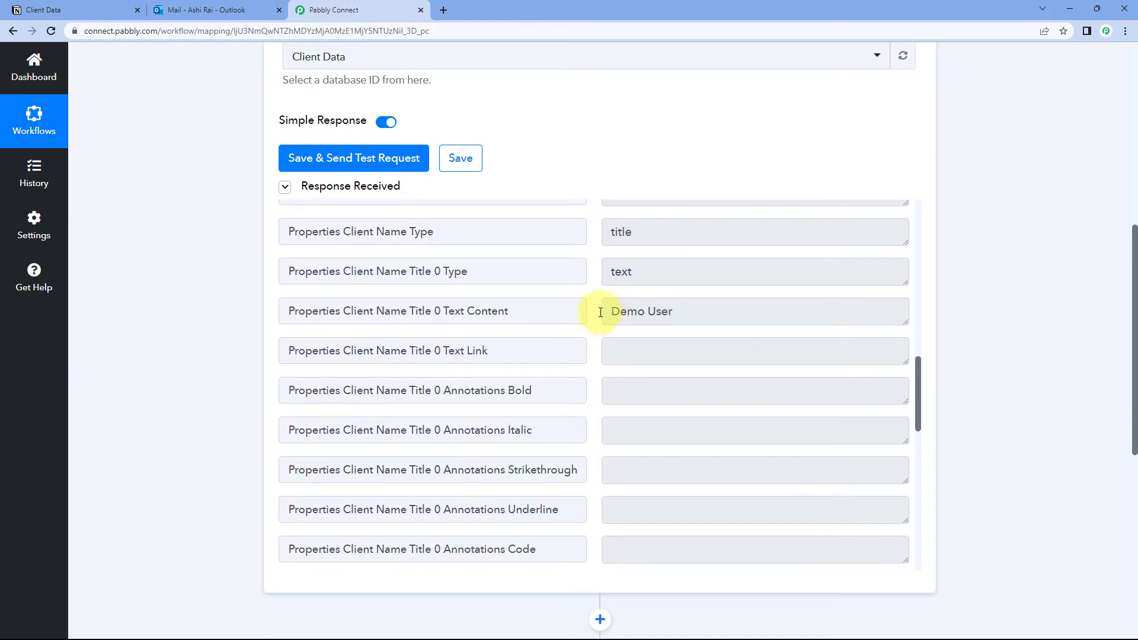
left_click(43, 9)
left_click(334, 9)
Step: Review the remaining response fields and compare the Send Status Select Name value with the Send Status column in Notion
scroll(559, 326, "down", 7)
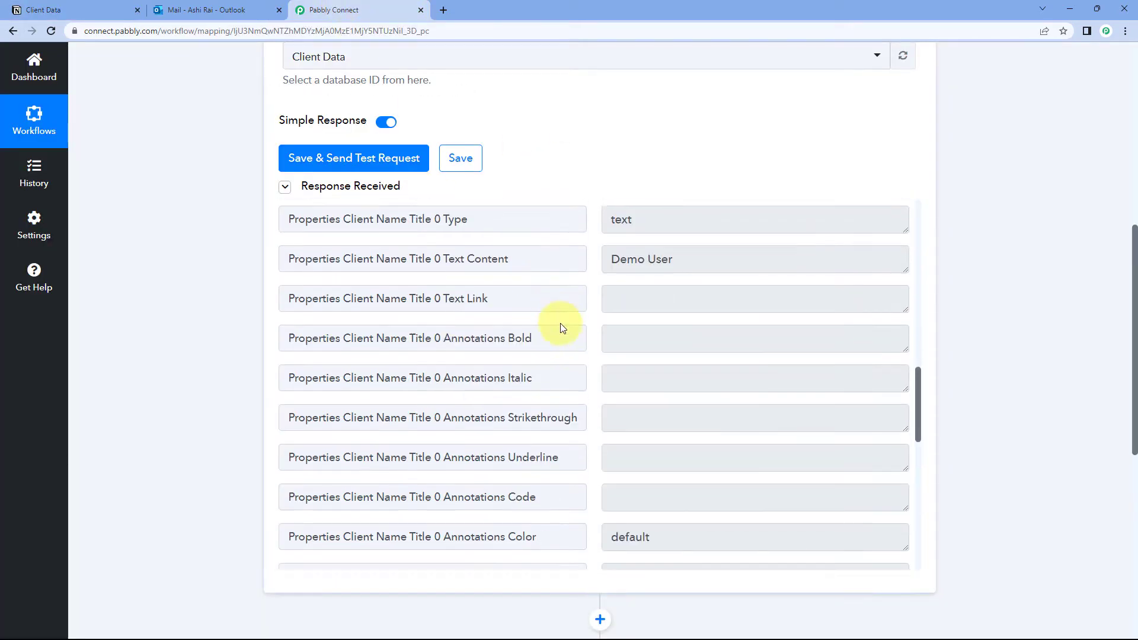
scroll(581, 325, "down", 7)
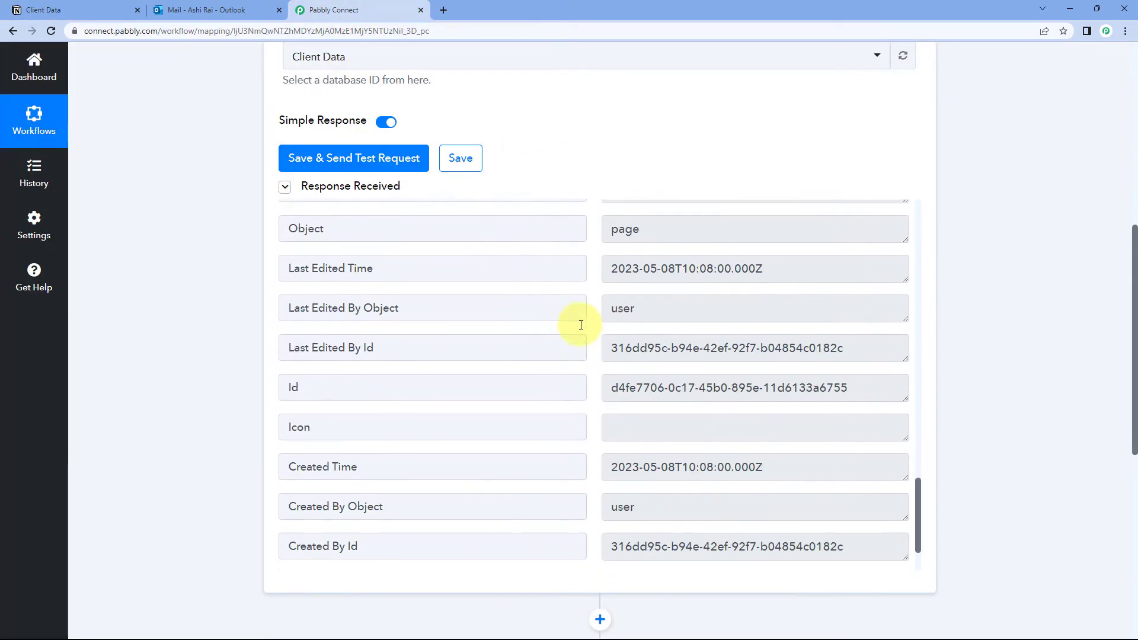
scroll(581, 324, "up", 7)
scroll(581, 325, "up", 10)
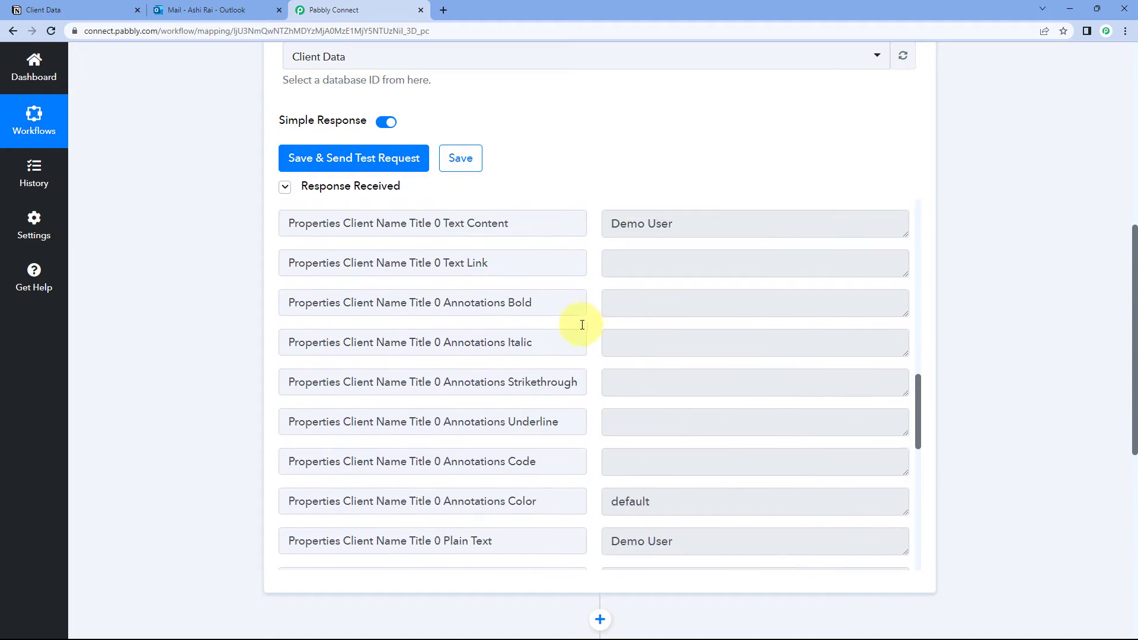
scroll(586, 371, "up", 8)
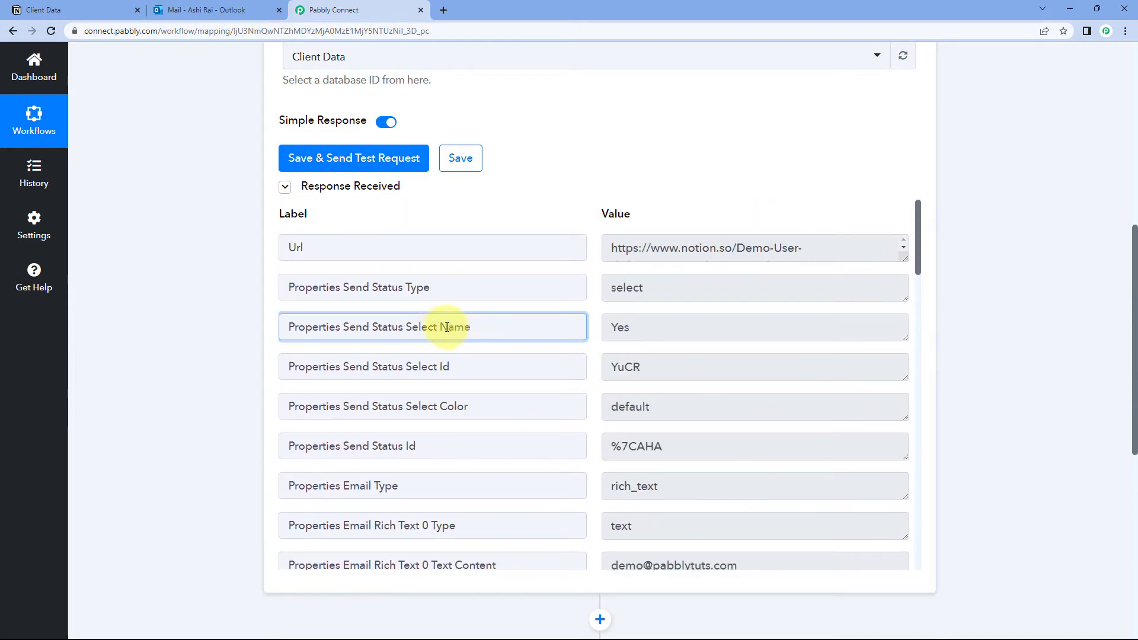
left_click(652, 325)
key("ctrl+a")
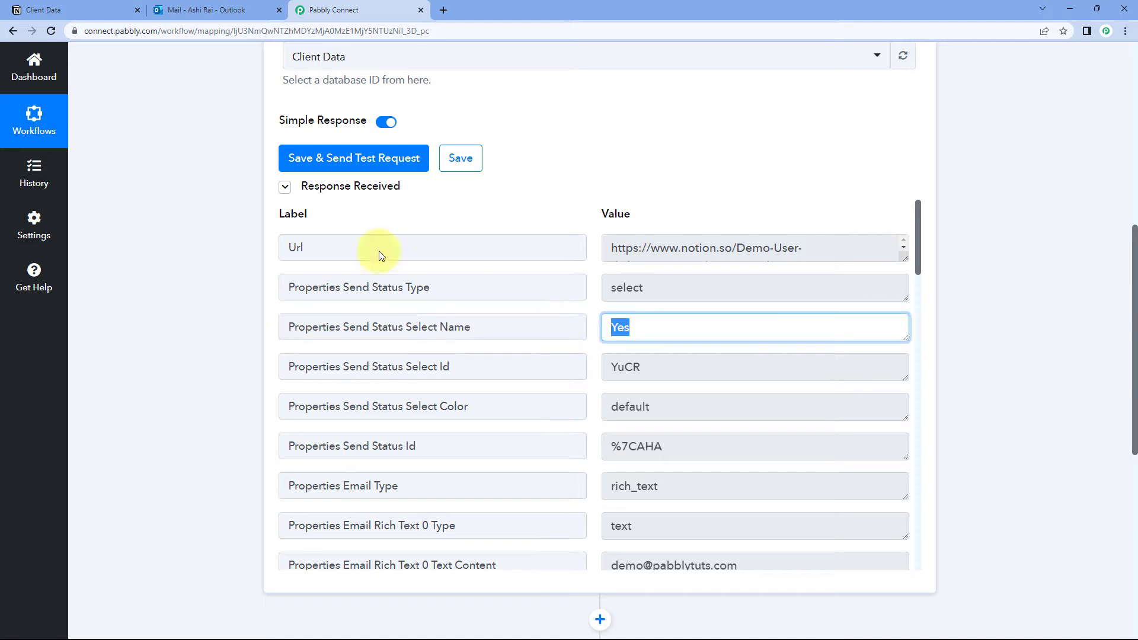
left_click(43, 10)
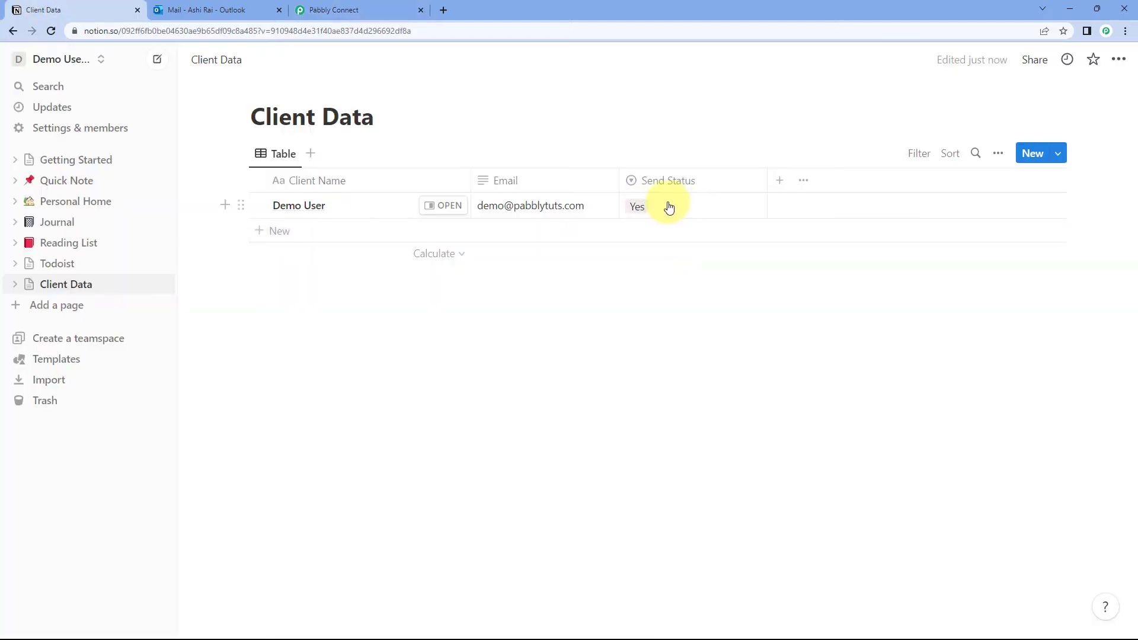
left_click(334, 10)
left_click(591, 366)
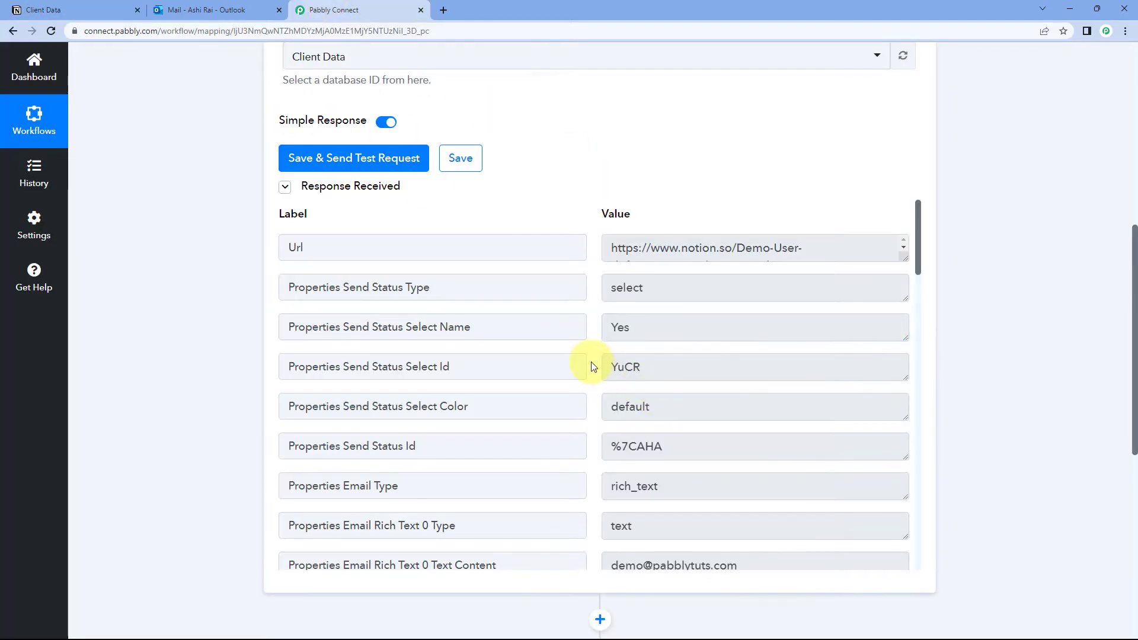
scroll(591, 367, "down", 8)
scroll(592, 367, "down", 10)
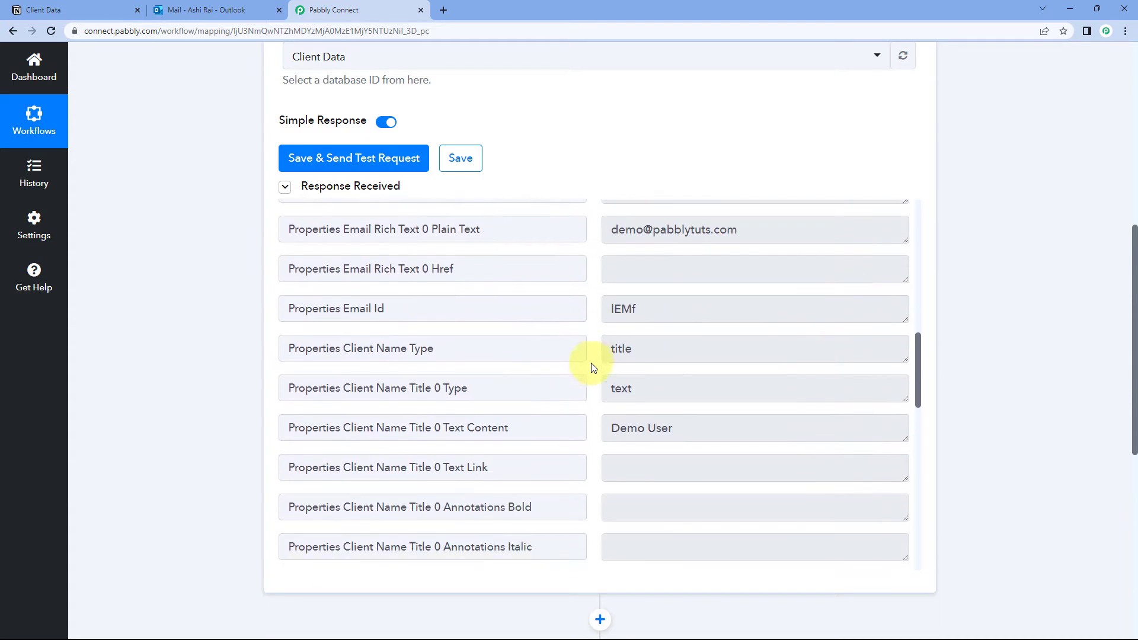
Step: Review the rest of the trigger's response fields and look ahead to the unconfigured second workflow step
scroll(592, 367, "down", 4)
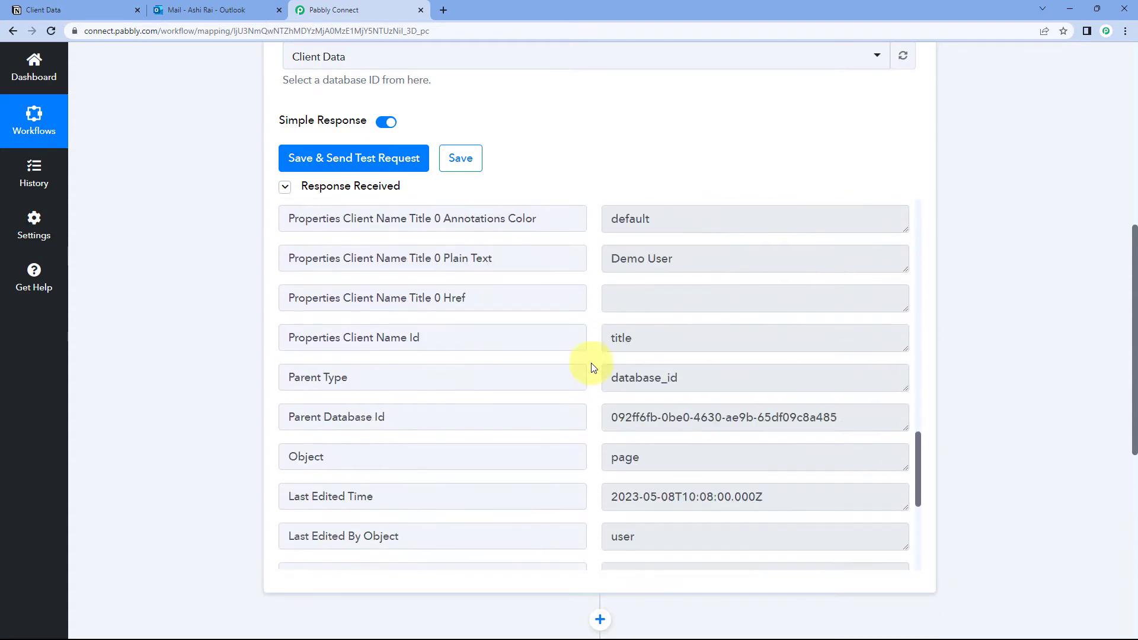
scroll(591, 371, "up", 15)
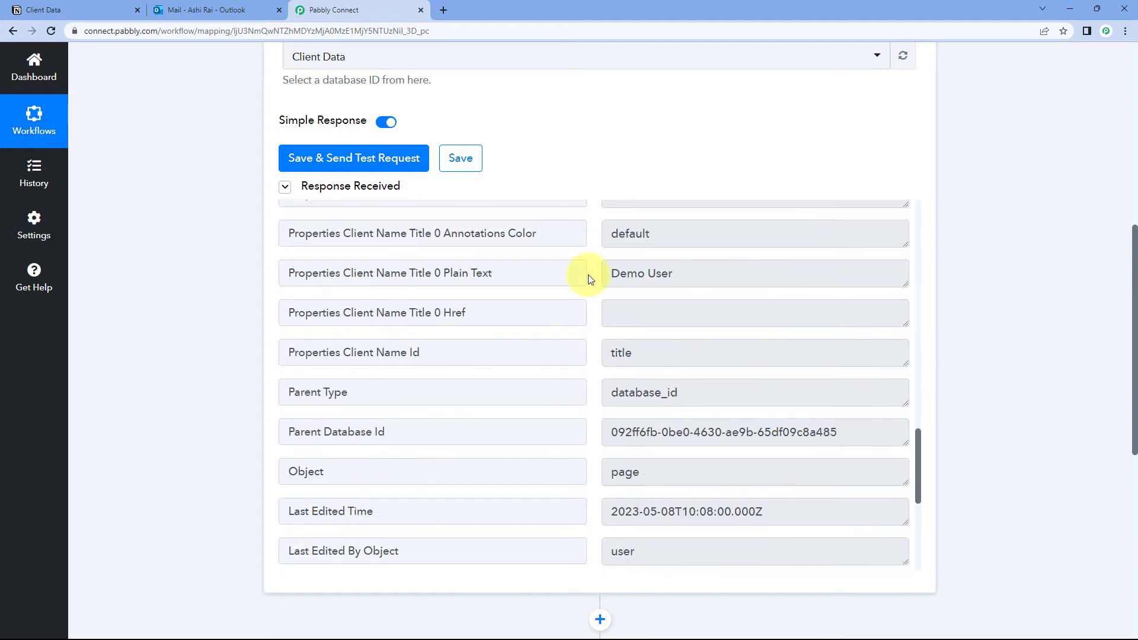
scroll(594, 326, "up", 5)
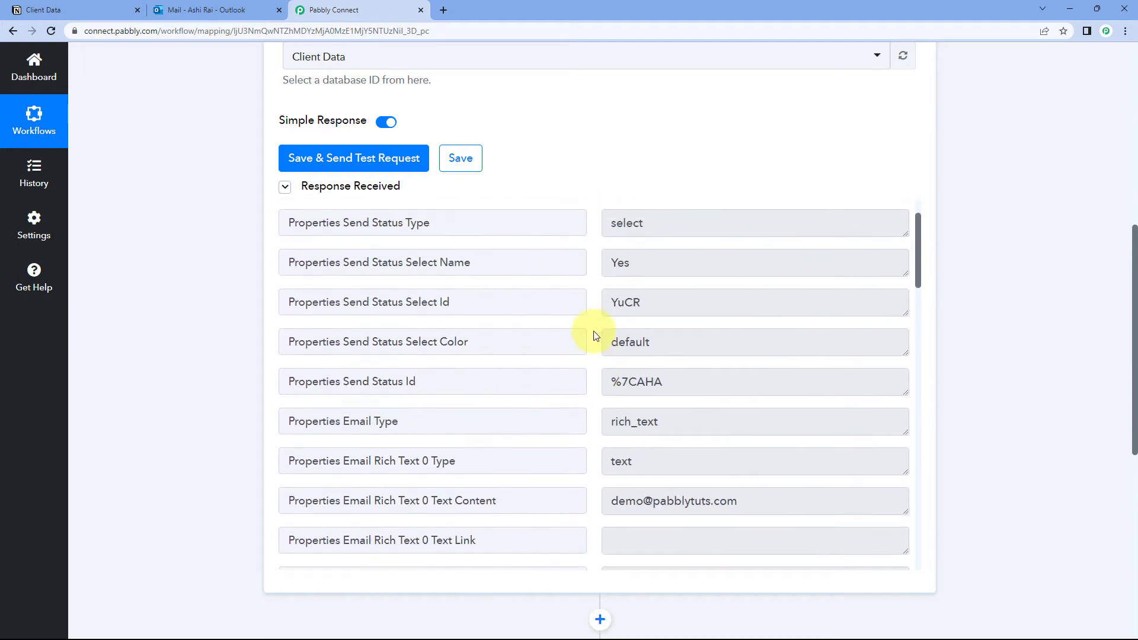
scroll(579, 254, "up", 3)
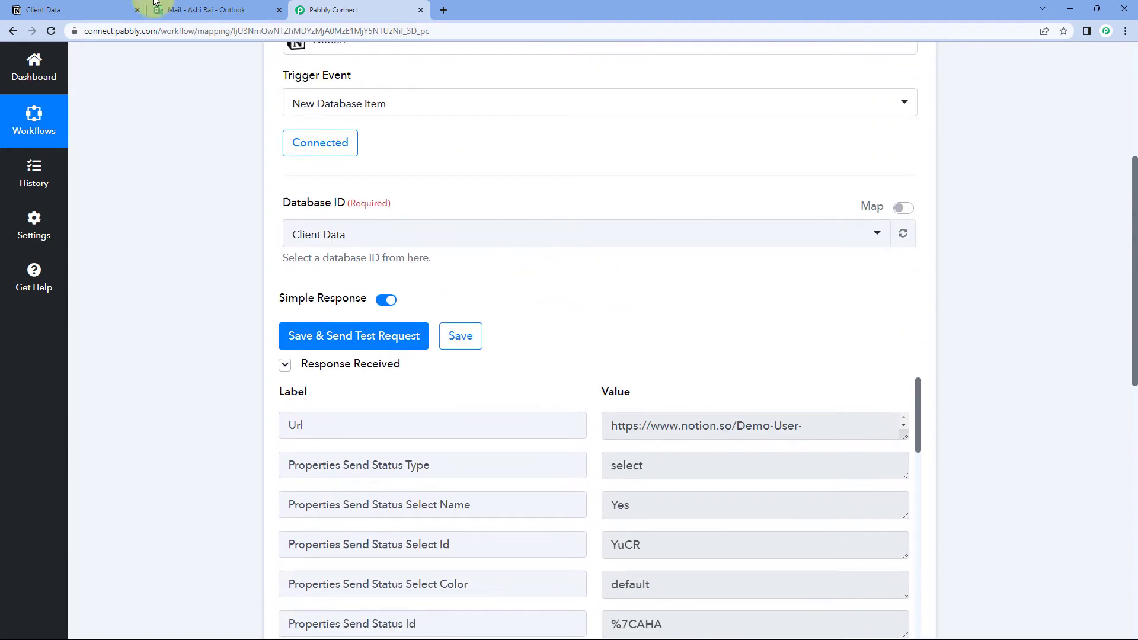
left_click(94, 8)
left_click(340, 6)
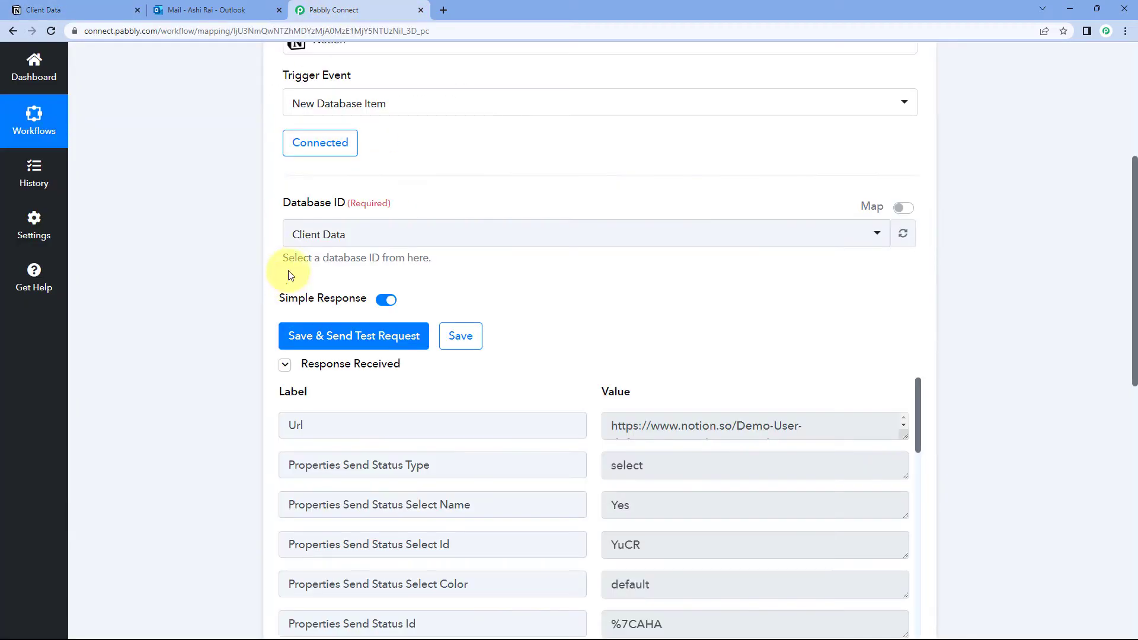
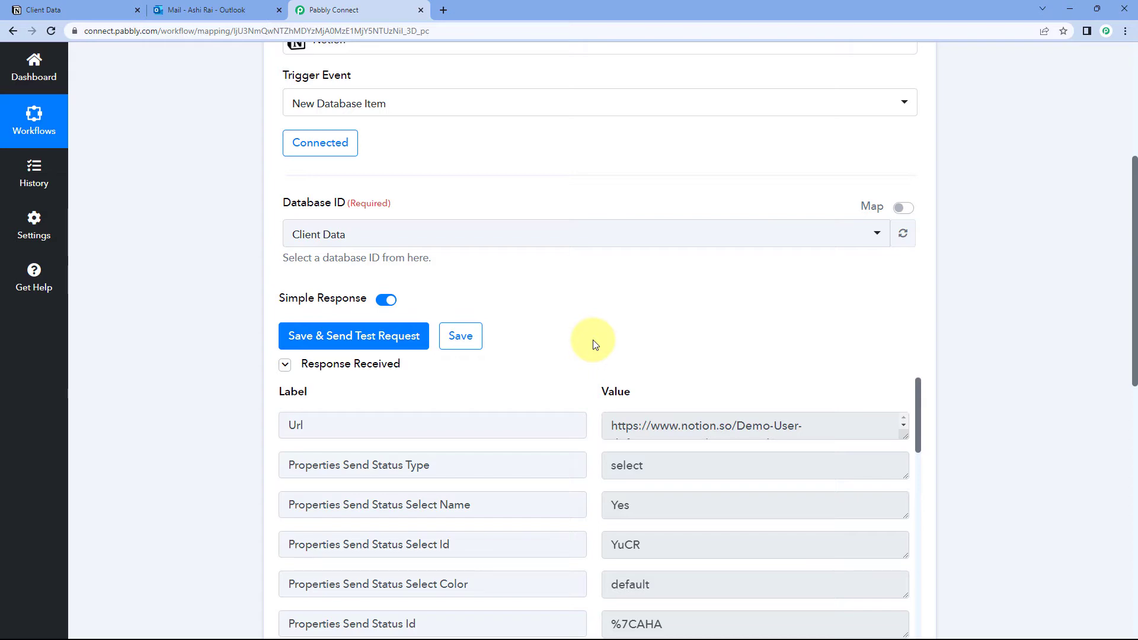
scroll(227, 354, "down", 12)
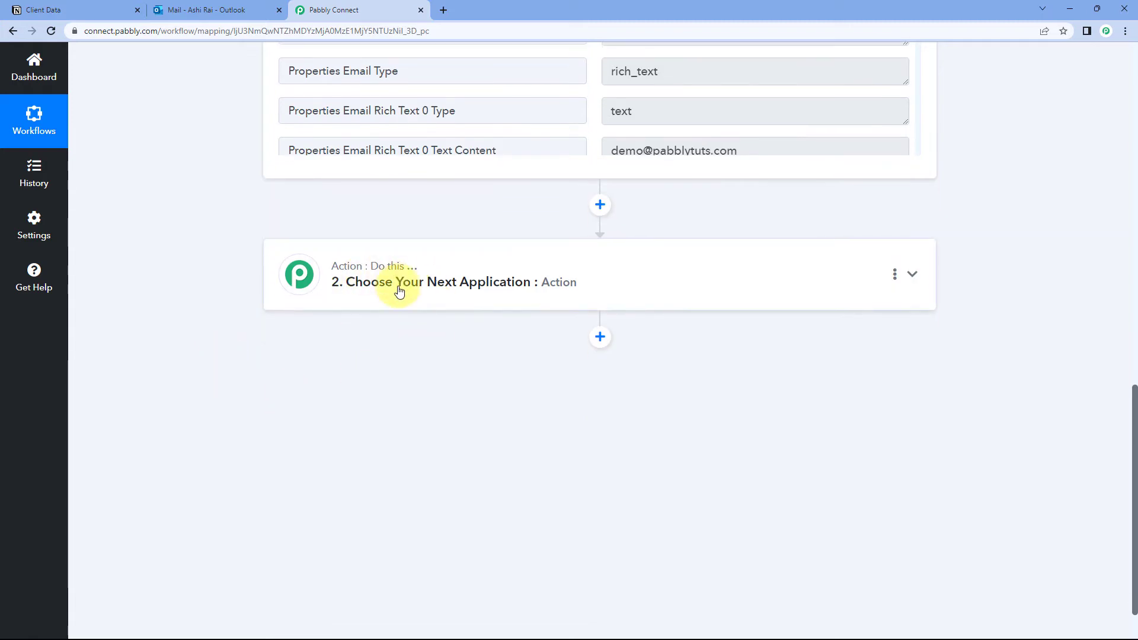
scroll(258, 272, "up", 8)
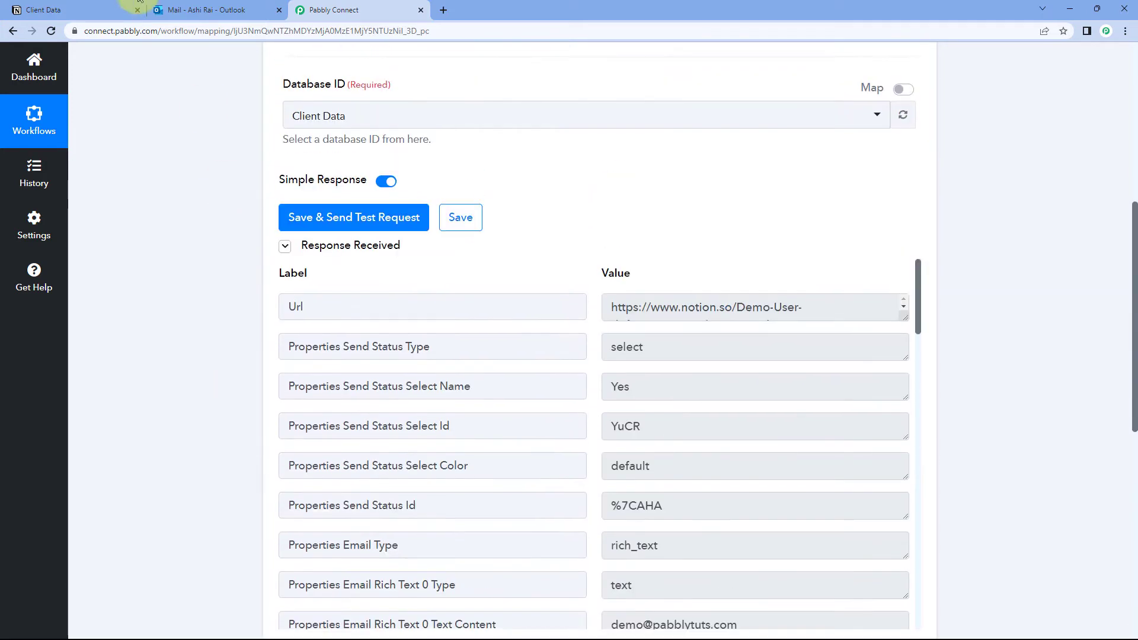
Step: Switch to Notion and inspect the available Send Status options for the client record in the Client Data table
left_click(101, 5)
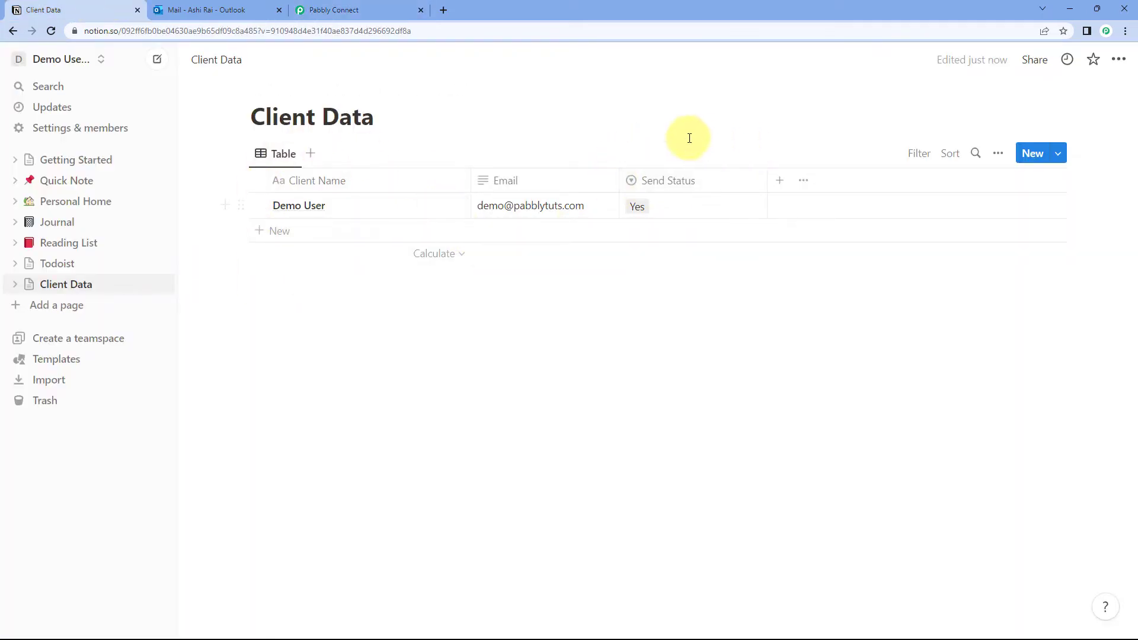
left_click(684, 213)
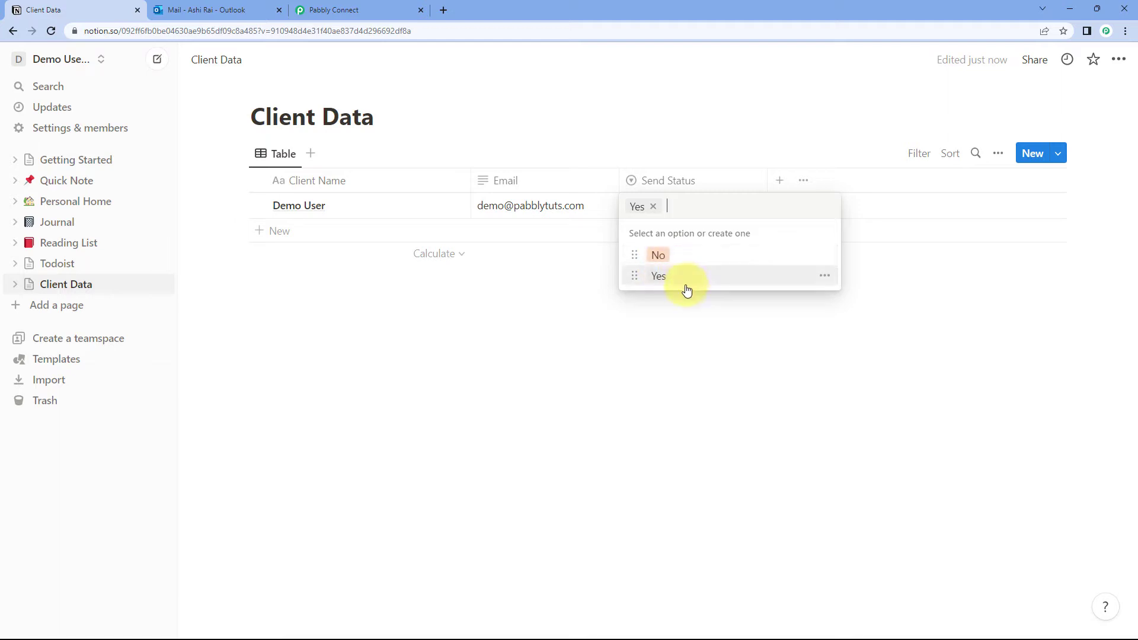
left_click(597, 302)
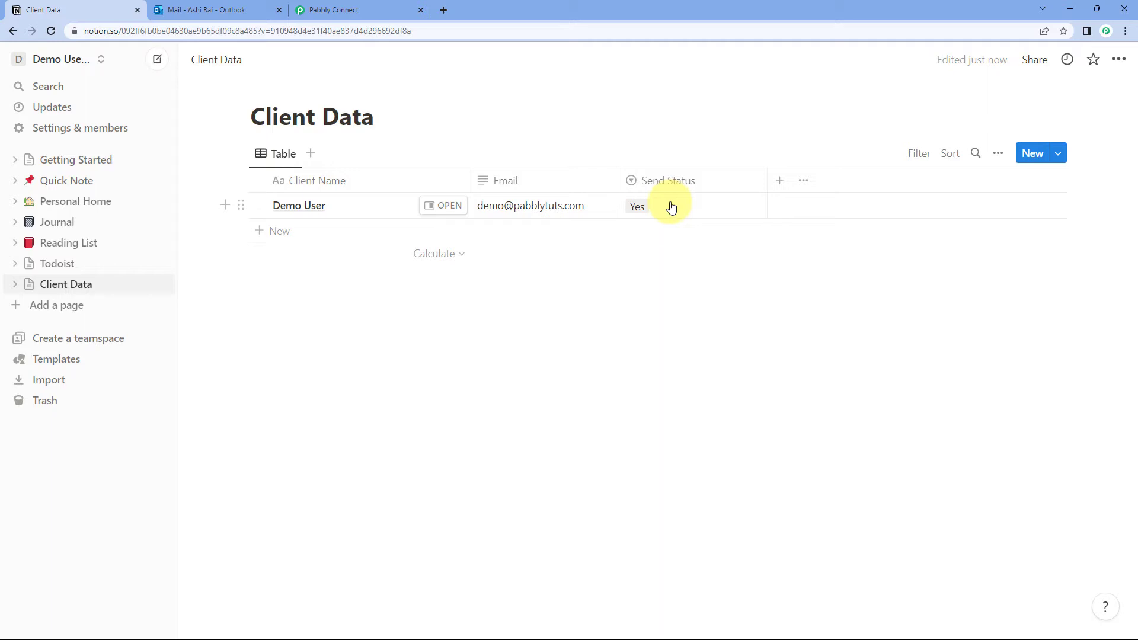
Step: Return to Pabbly Connect and compare the response's Send Status Select Name value with Notion's Send Status column
left_click(376, 9)
scroll(569, 276, "down", 1)
left_click_drag(642, 322, 593, 333)
left_click(623, 325)
left_click(592, 336)
scroll(584, 223, "down", 1)
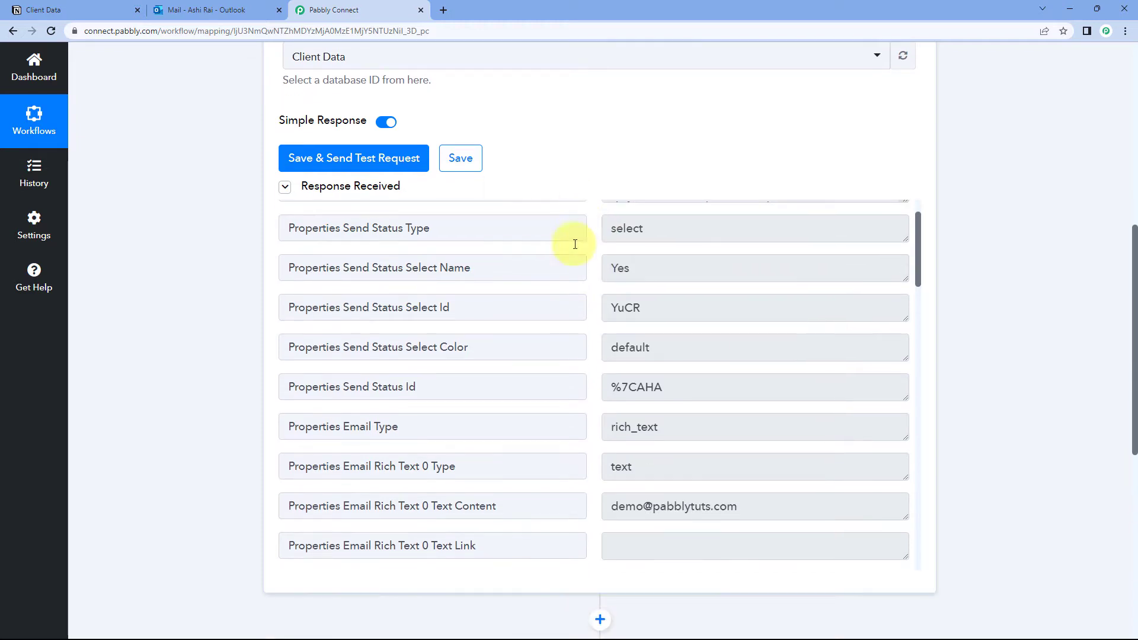
scroll(178, 333, "down", 3)
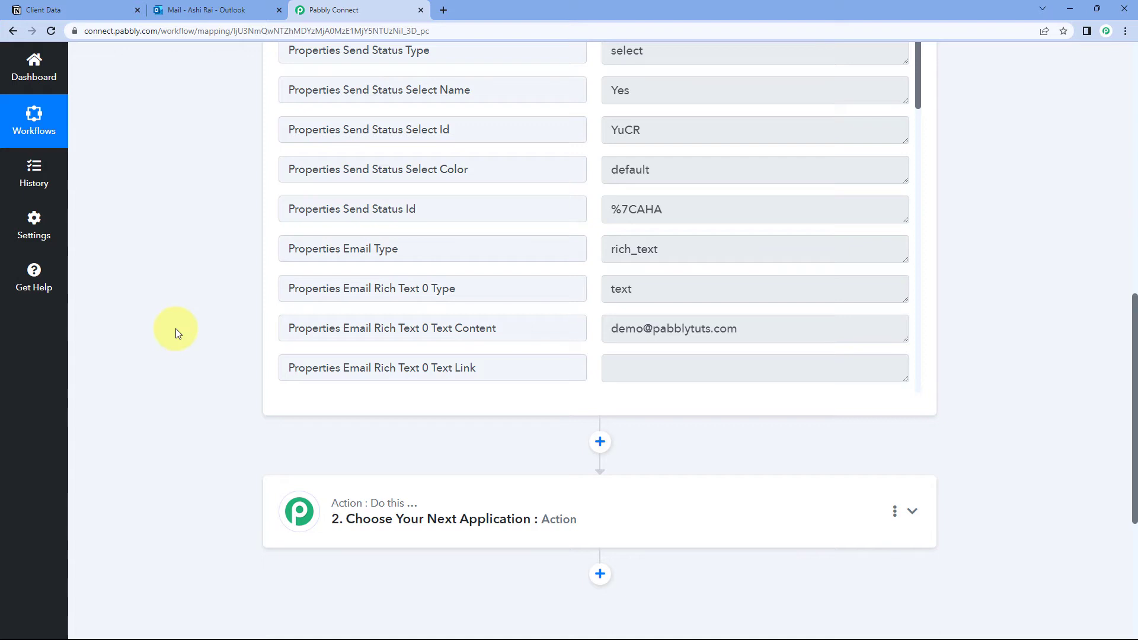
scroll(183, 296, "up", 2)
left_click(80, 10)
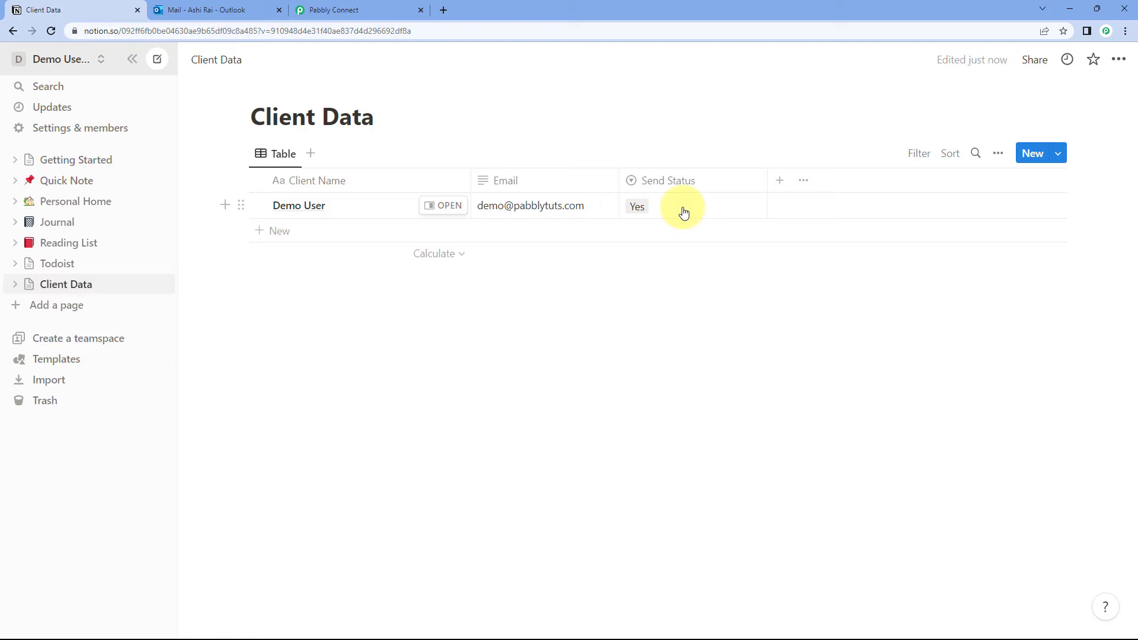
left_click(392, 9)
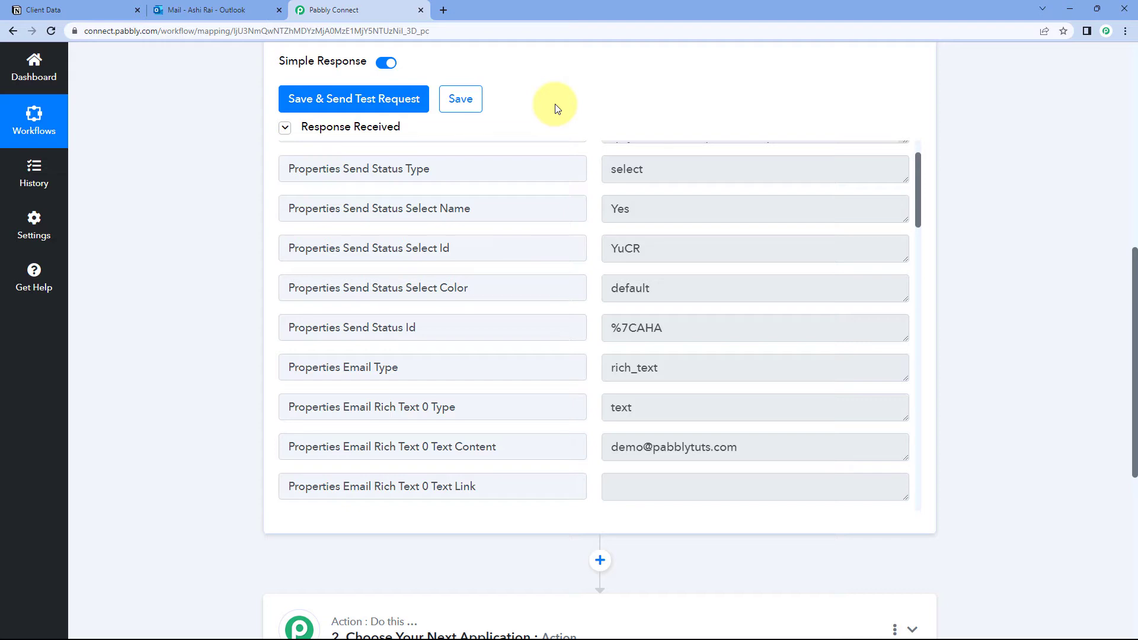
Step: Choose Filter by Pabbly as the app for the second workflow step
scroll(224, 256, "down", 6)
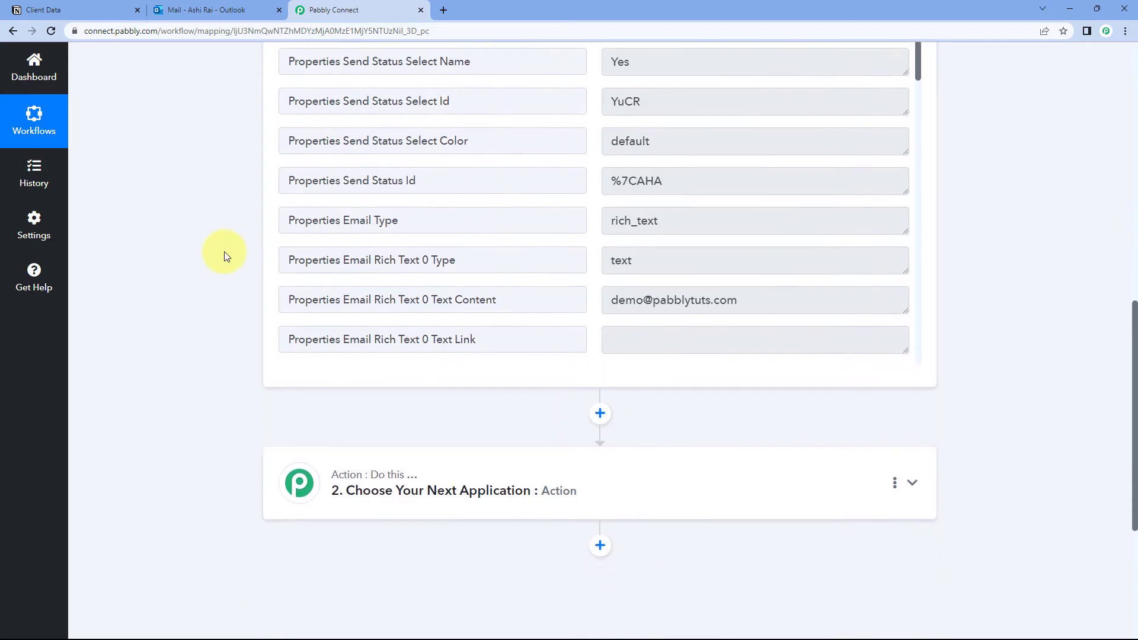
left_click(502, 306)
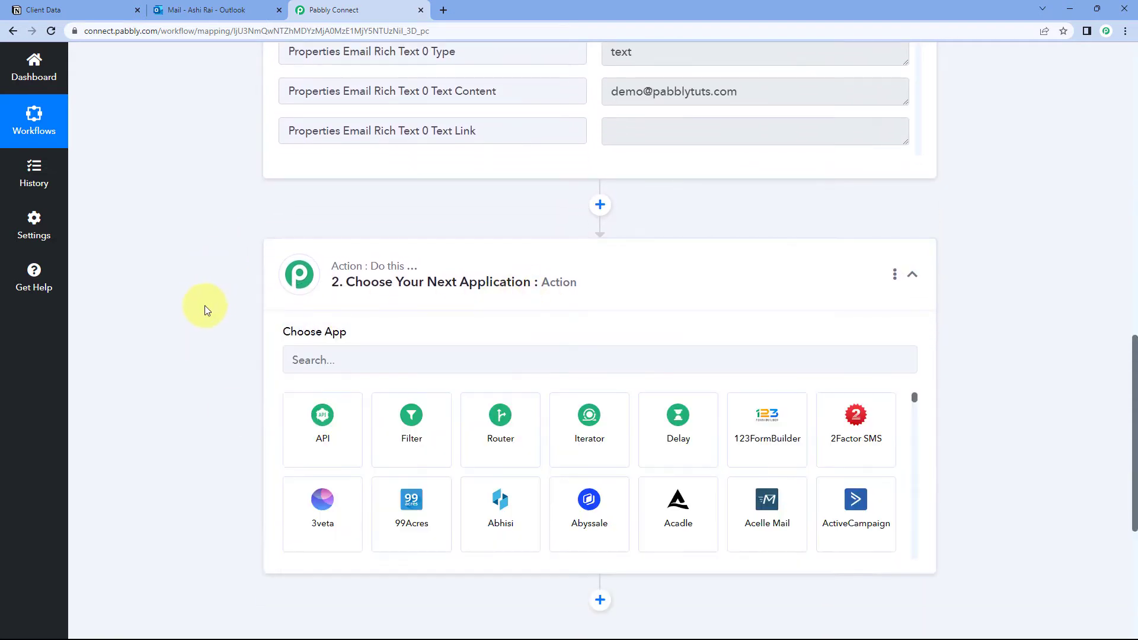
left_click(400, 250)
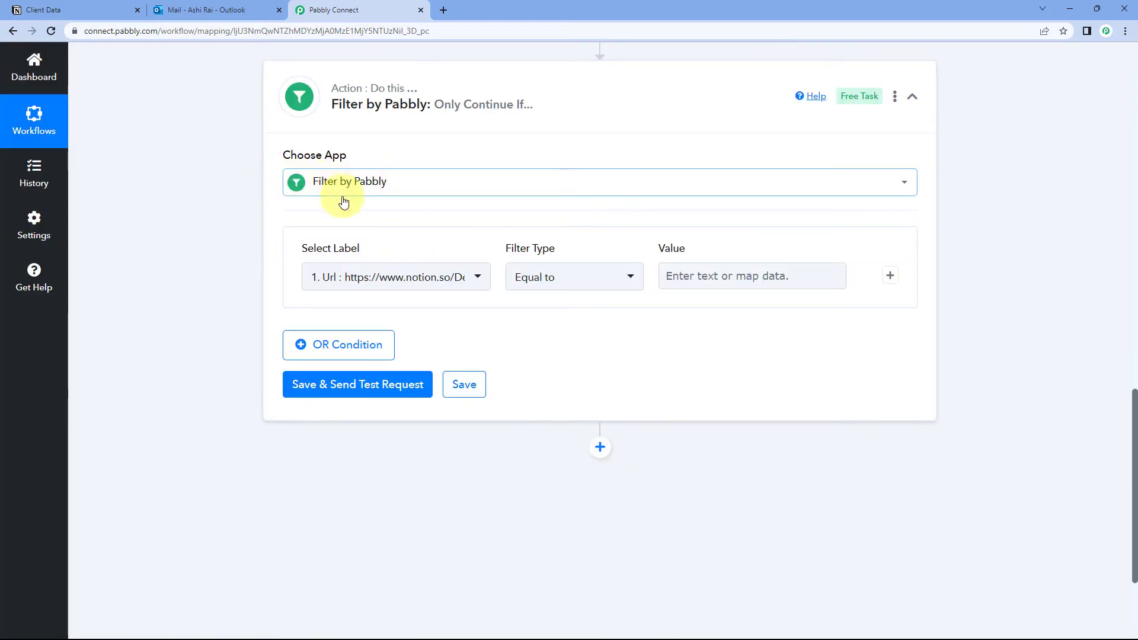
Step: Set the filter condition's label to Properties Send Status Select Name from the Notion: New Database Item response
left_click(481, 276)
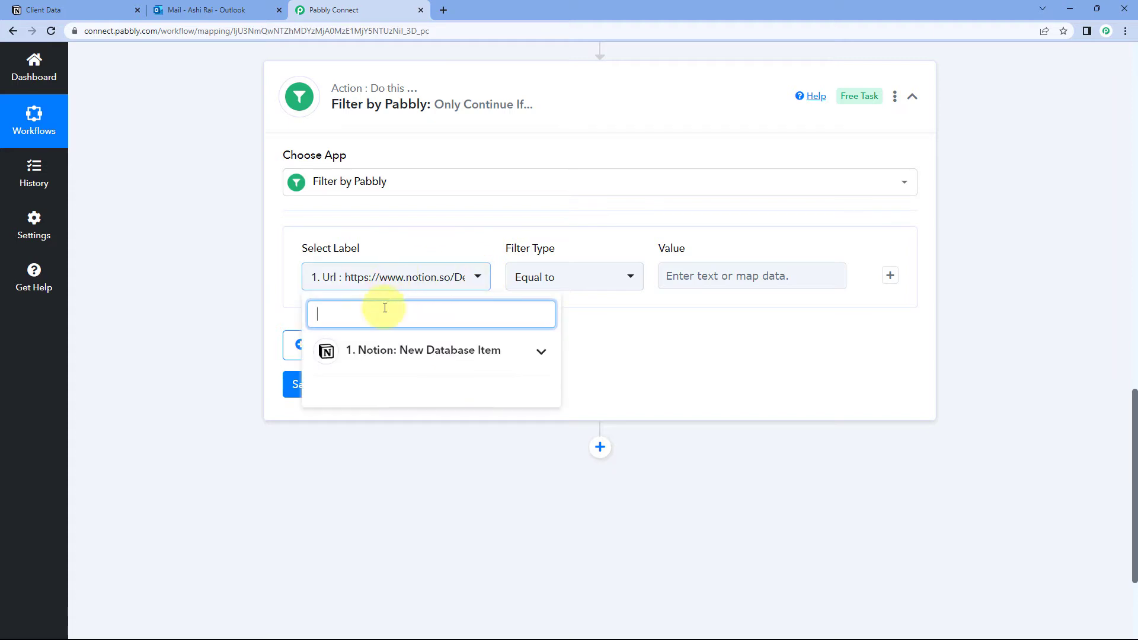
left_click(449, 349)
scroll(229, 304, "down", 2)
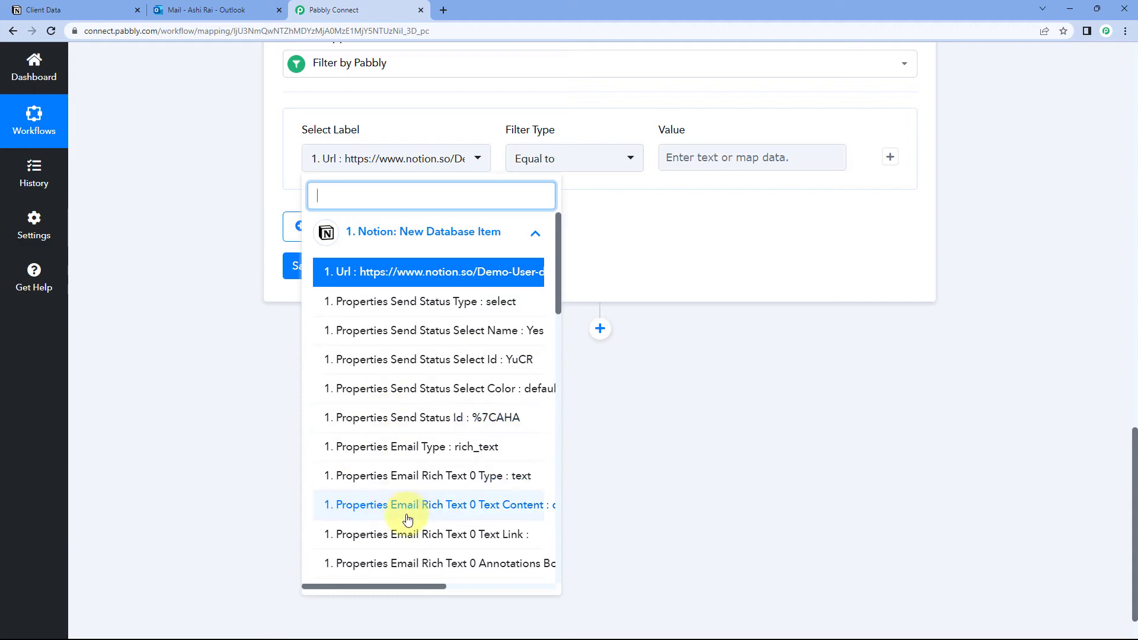
scroll(215, 310, "up", 10)
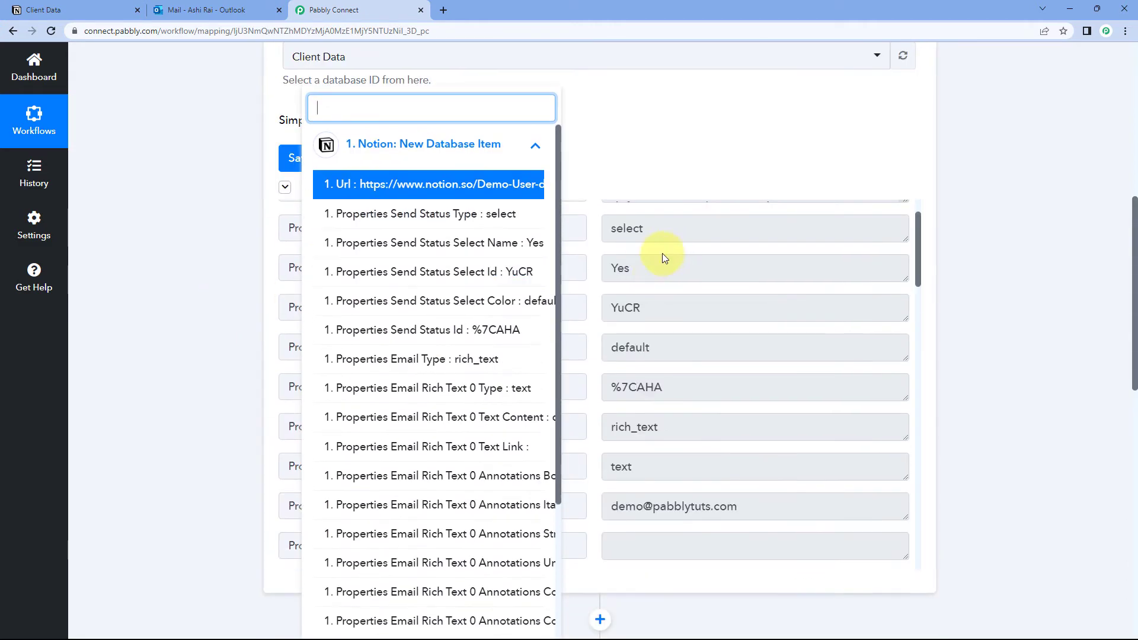
scroll(239, 338, "down", 10)
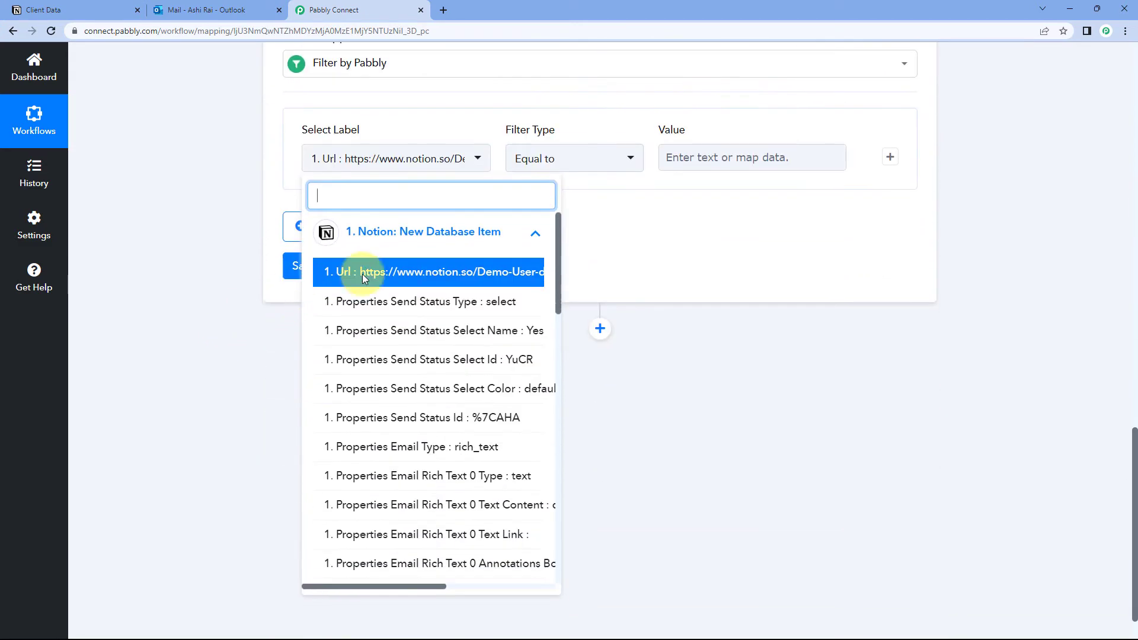
left_click(459, 334)
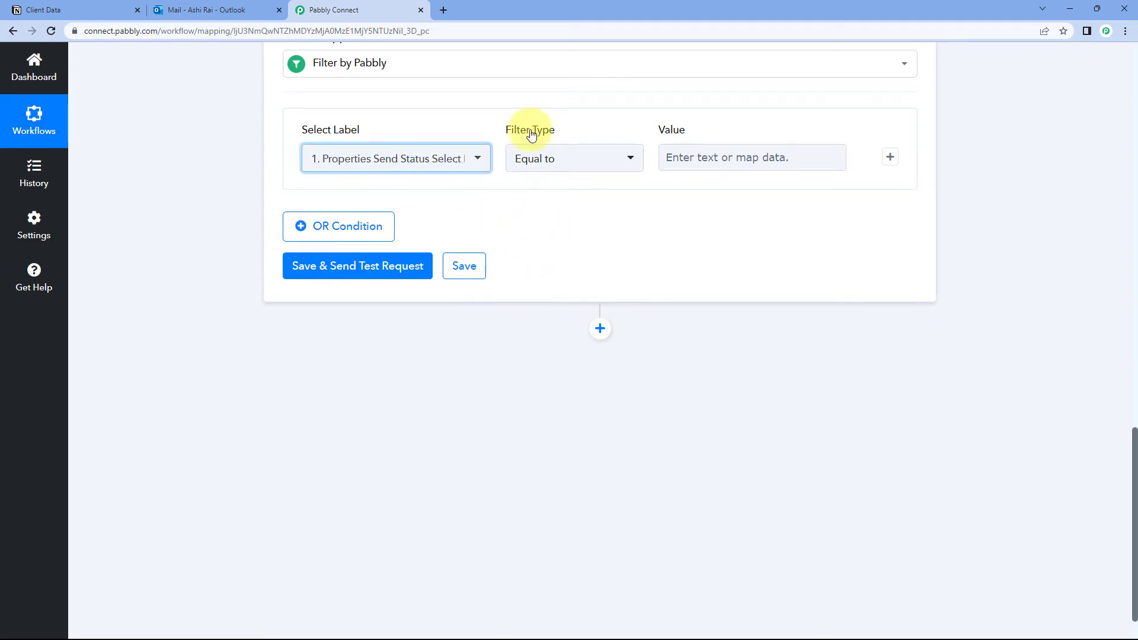
Step: Set the condition's filter type to Equal to and its value to Yes
left_click(563, 169)
left_click(550, 222)
left_click(709, 159)
type("Yes")
left_click(622, 221)
Step: Check the Properties Send Status Select Name field and its value in the trigger response against the filter condition
scroll(621, 220, "up", 15)
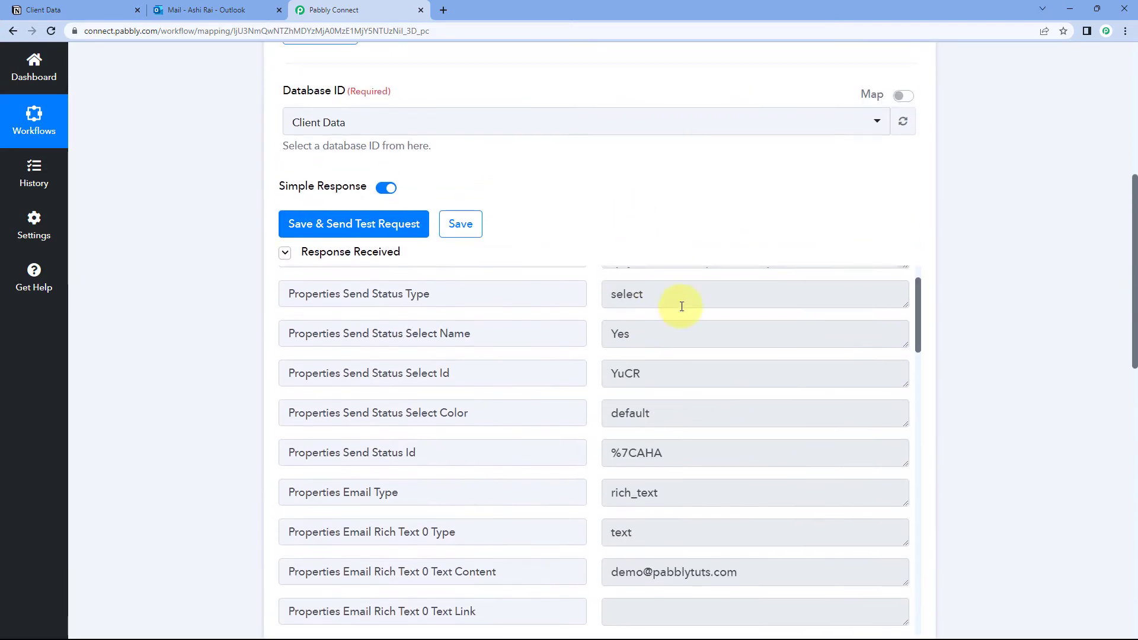
left_click_drag(643, 331, 597, 318)
scroll(597, 218, "down", 1)
scroll(599, 221, "down", 4)
left_click_drag(394, 101, 228, 158)
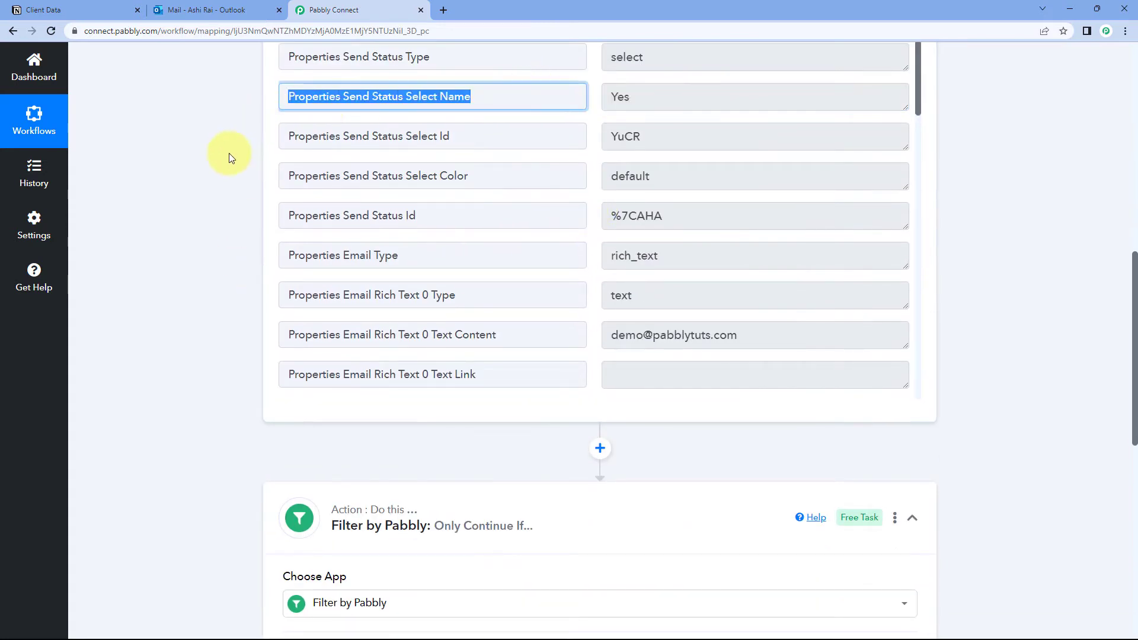
left_click(229, 158)
Step: Save the filter with a test request, and check its response against the Send Status value in Notion
scroll(237, 190, "down", 9)
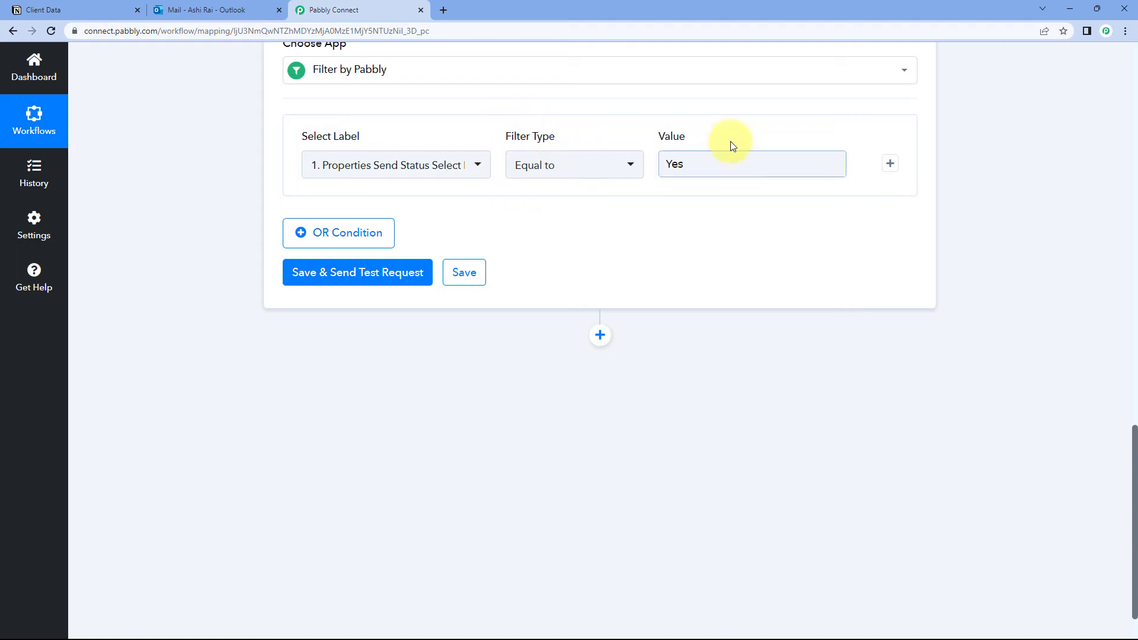
left_click(368, 271)
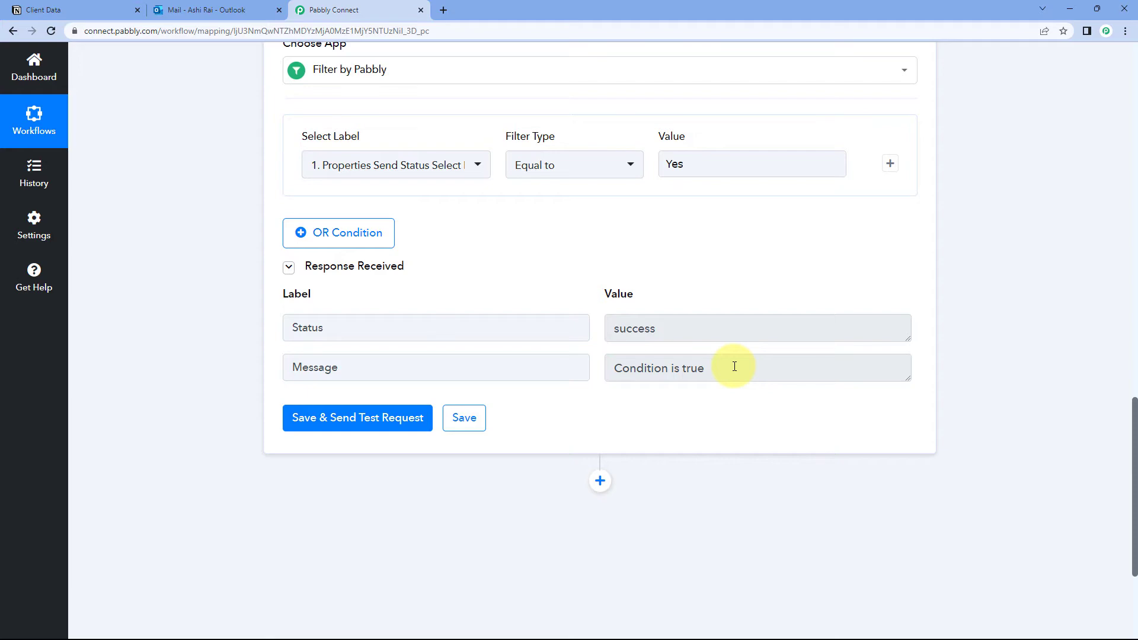
scroll(686, 339, "up", 10)
left_click(77, 10)
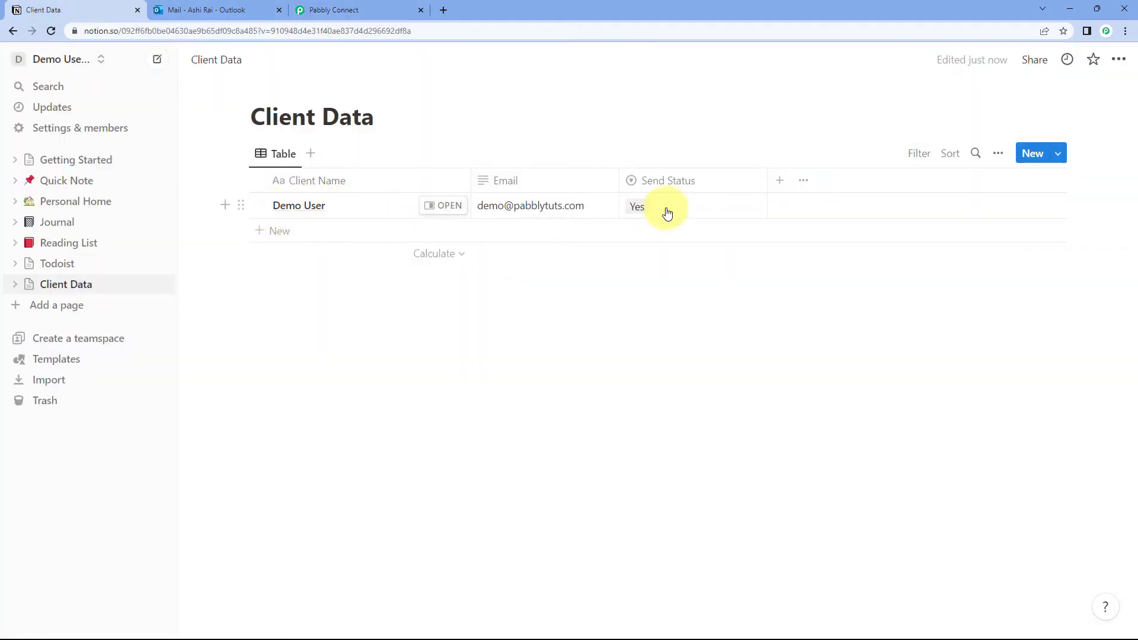
left_click(356, 9)
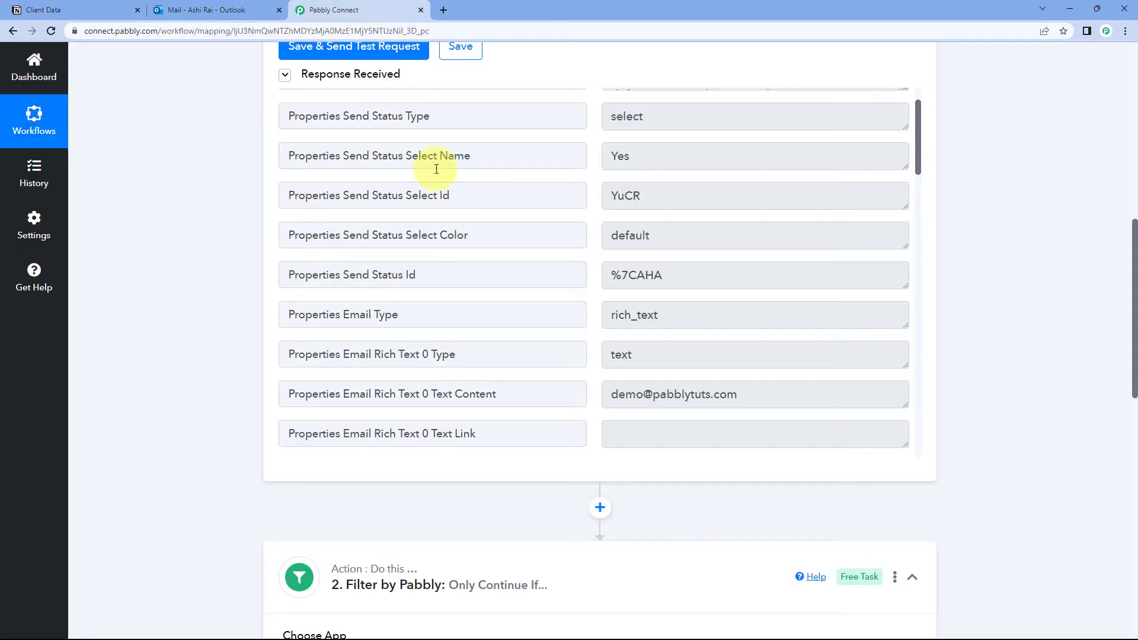
scroll(996, 343, "down", 9)
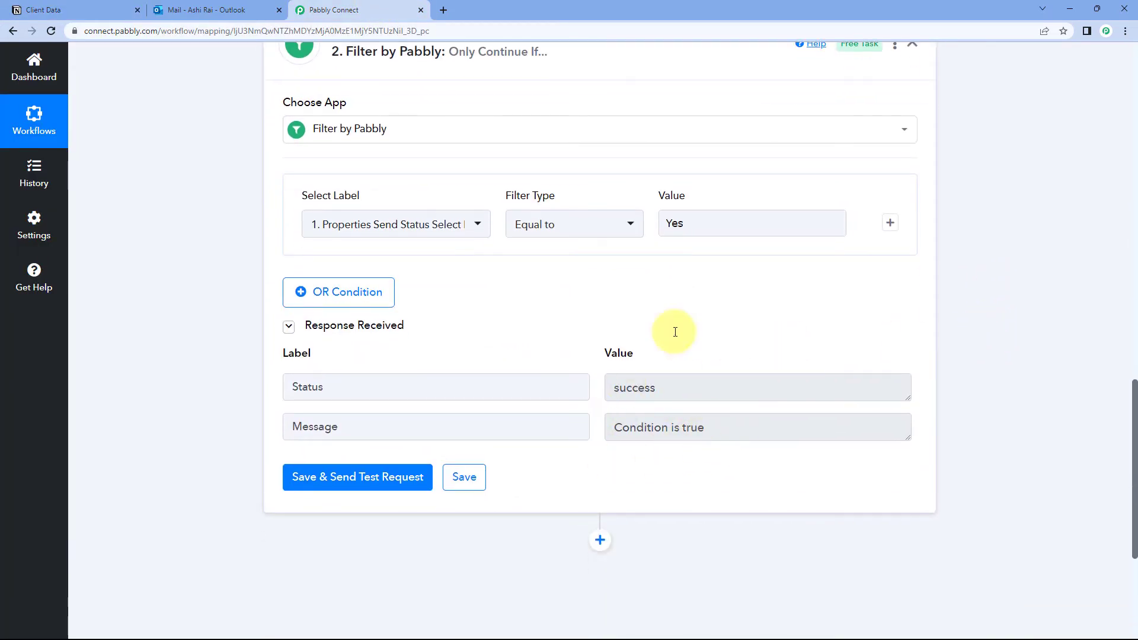
left_click(83, 10)
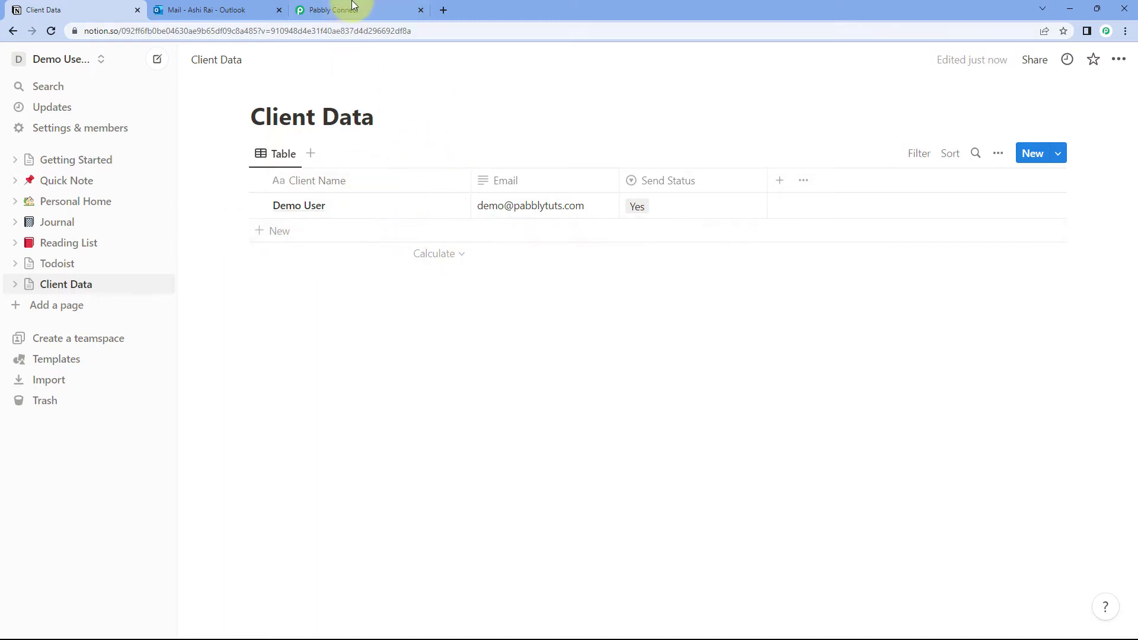
left_click(373, 7)
Step: In Pabbly Connect, add an action step after the filter using Microsoft Office 365 with the Send Mail event
scroll(229, 241, "down", 5)
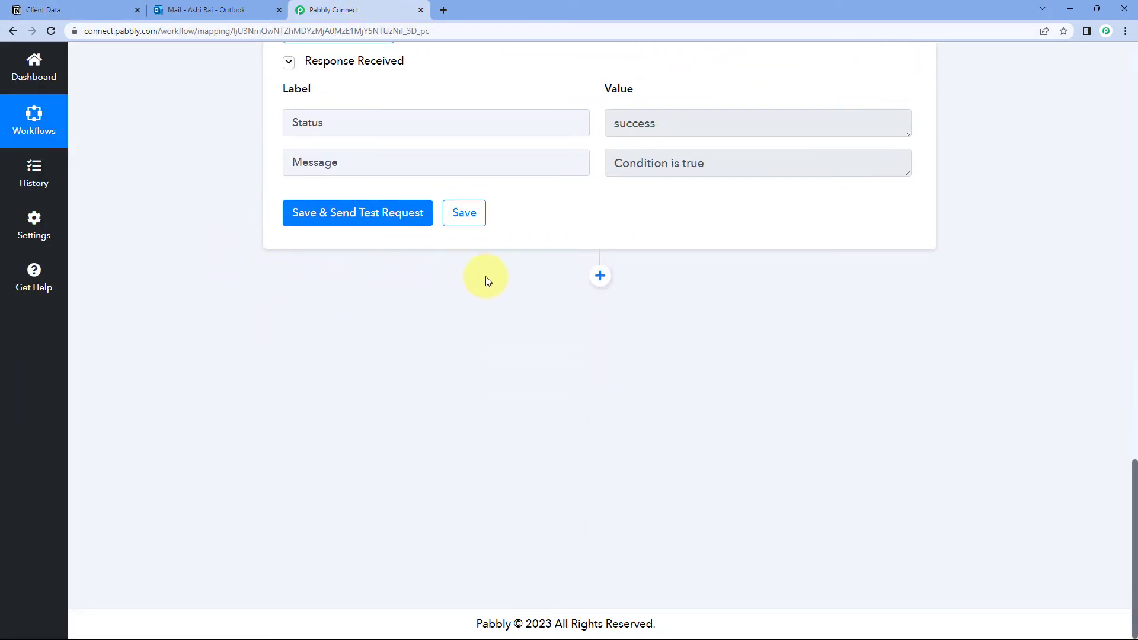
left_click(599, 276)
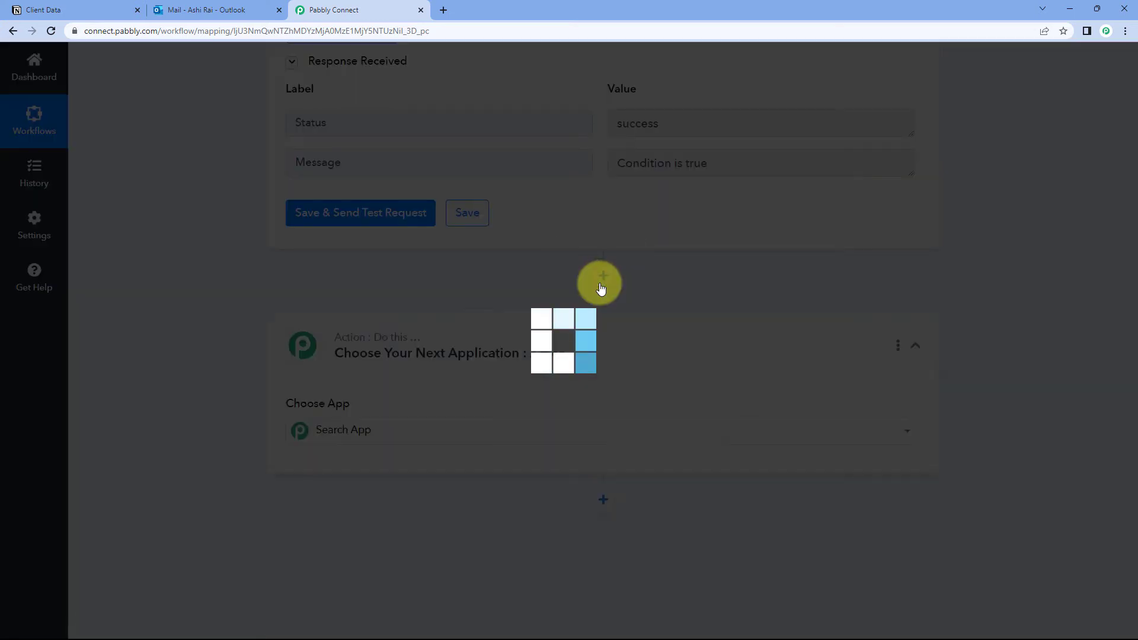
scroll(234, 312, "down", 3)
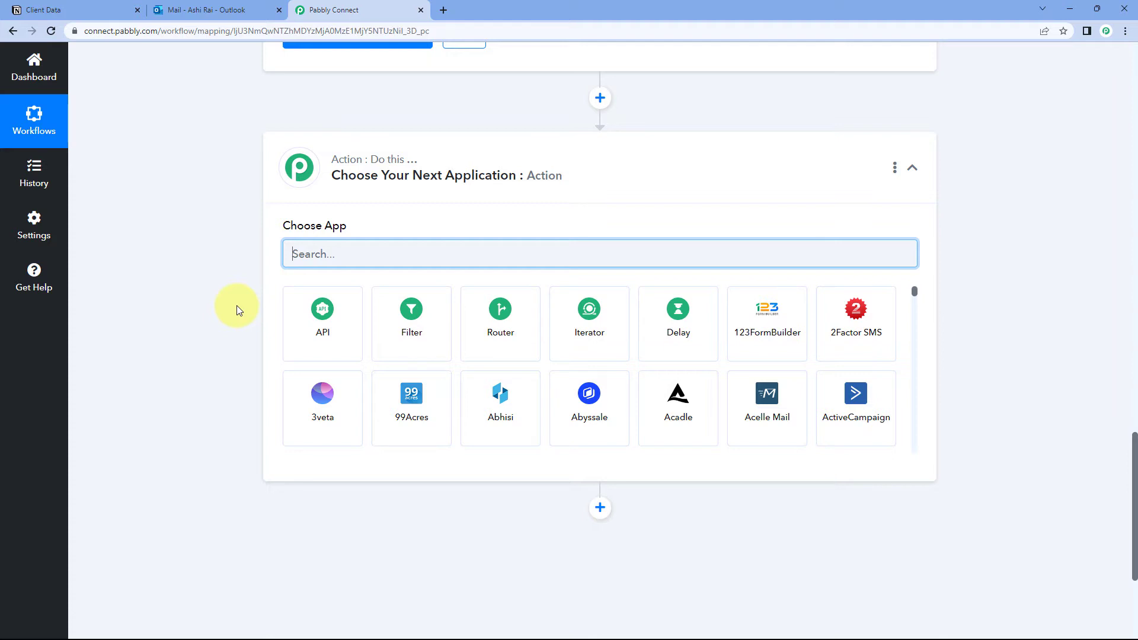
type("Mic")
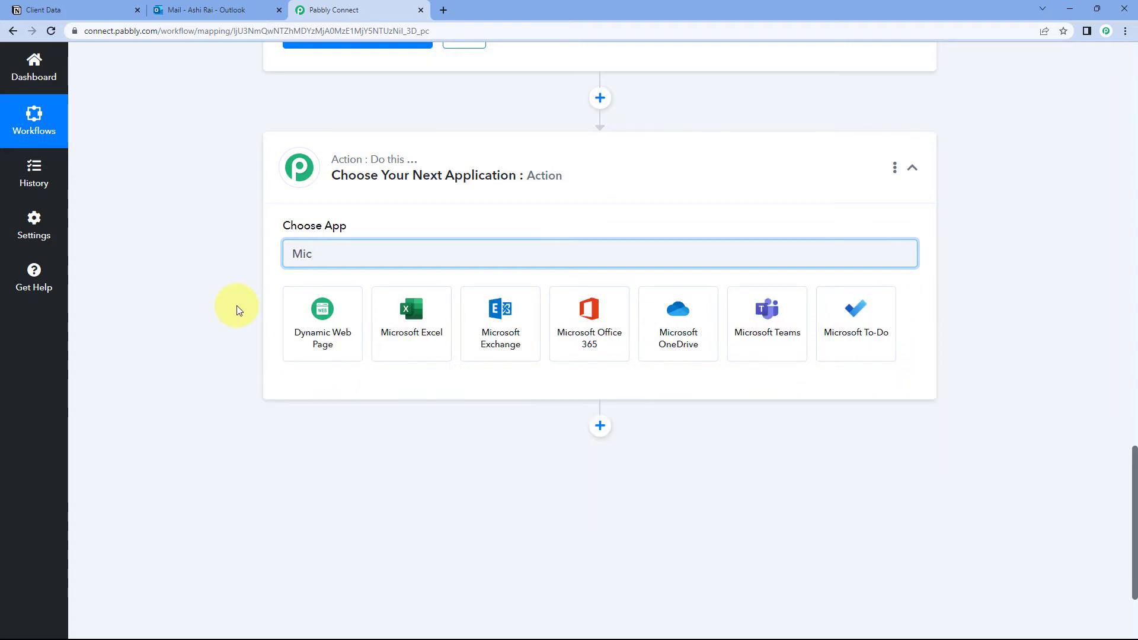
left_click(586, 320)
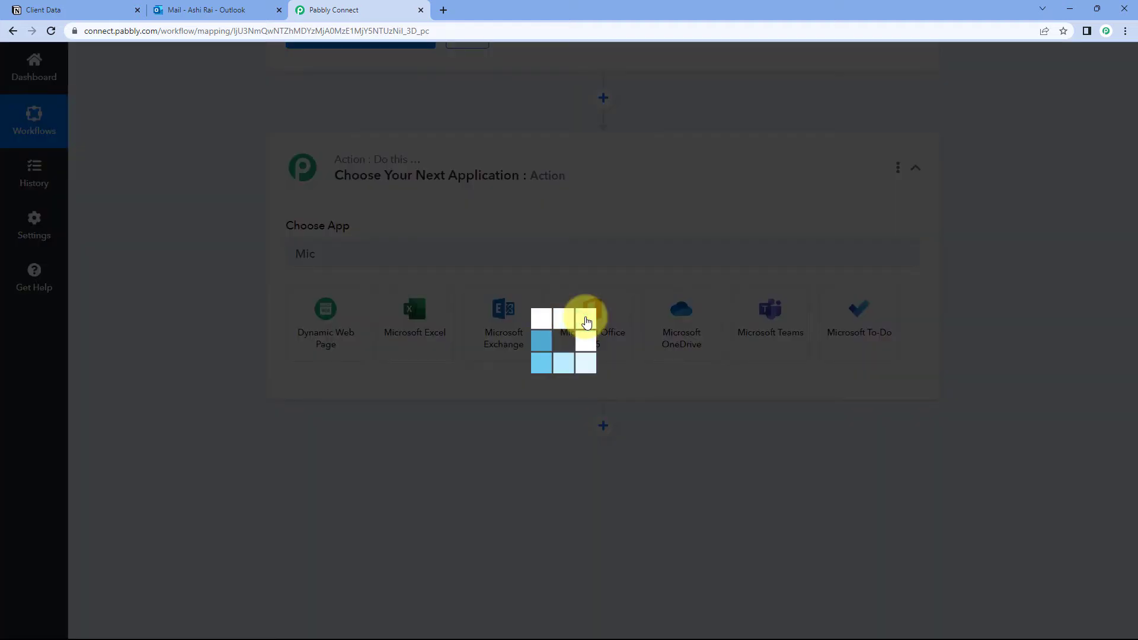
scroll(247, 228, "down", 1)
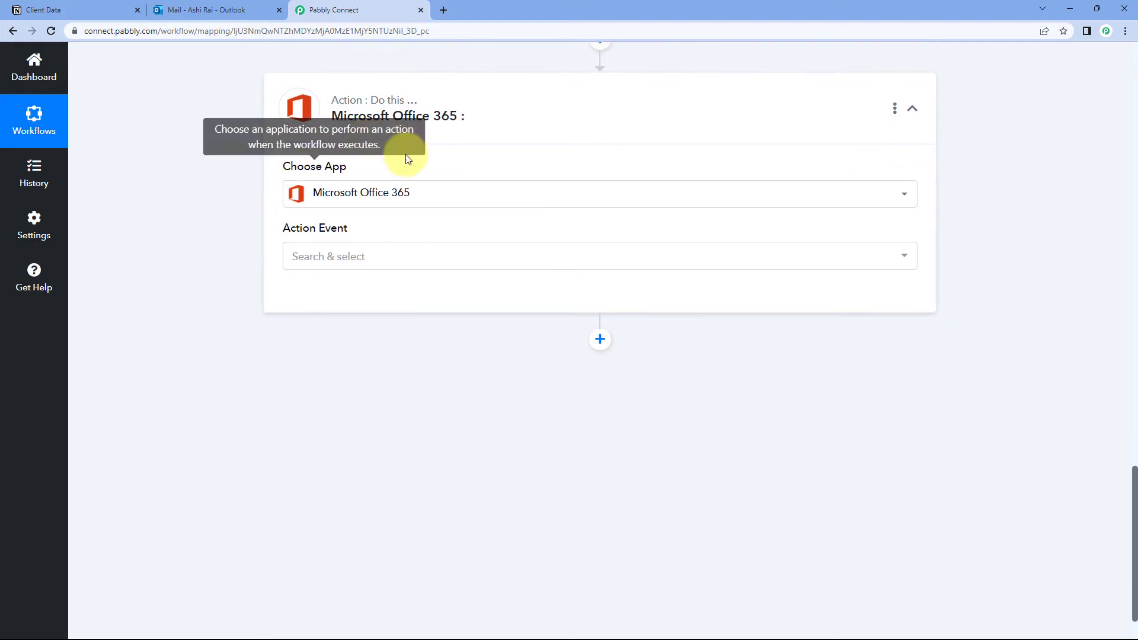
left_click(366, 257)
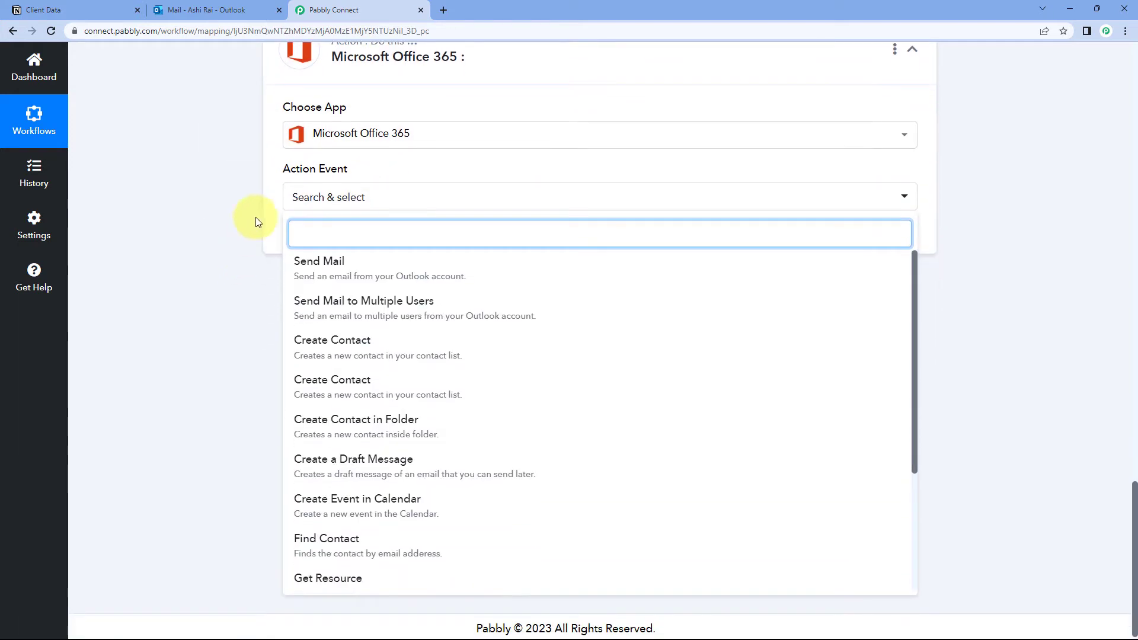
left_click(332, 264)
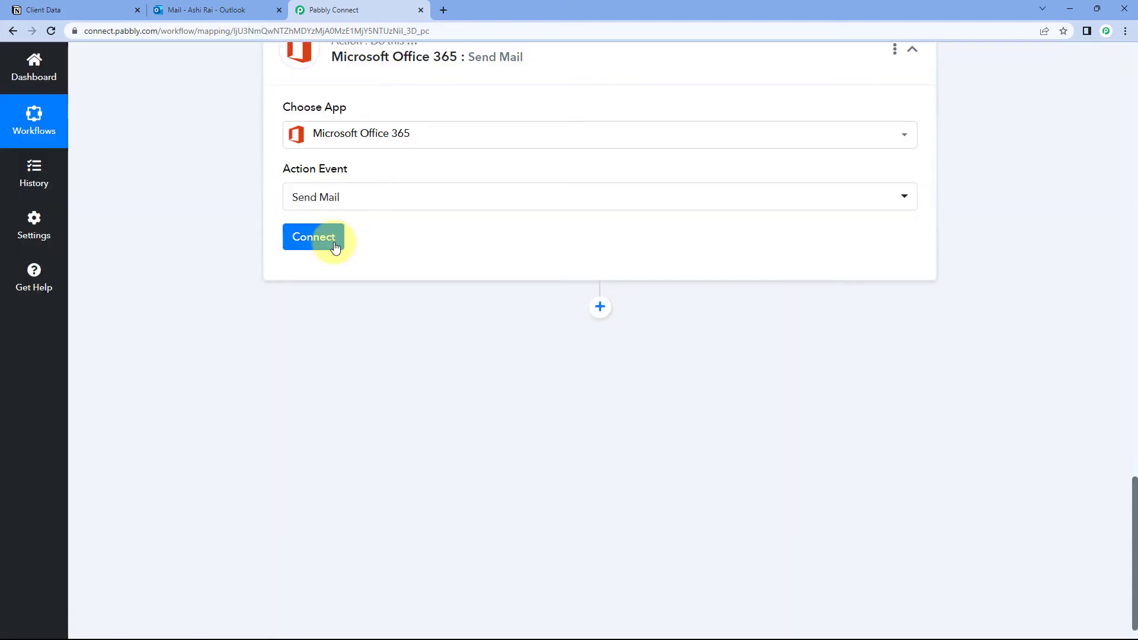
Step: Add a new Microsoft Office 365 connection for the Send Mail action, choosing the second listed account and granting Pabbly Connect the requested permissions
left_click(335, 240)
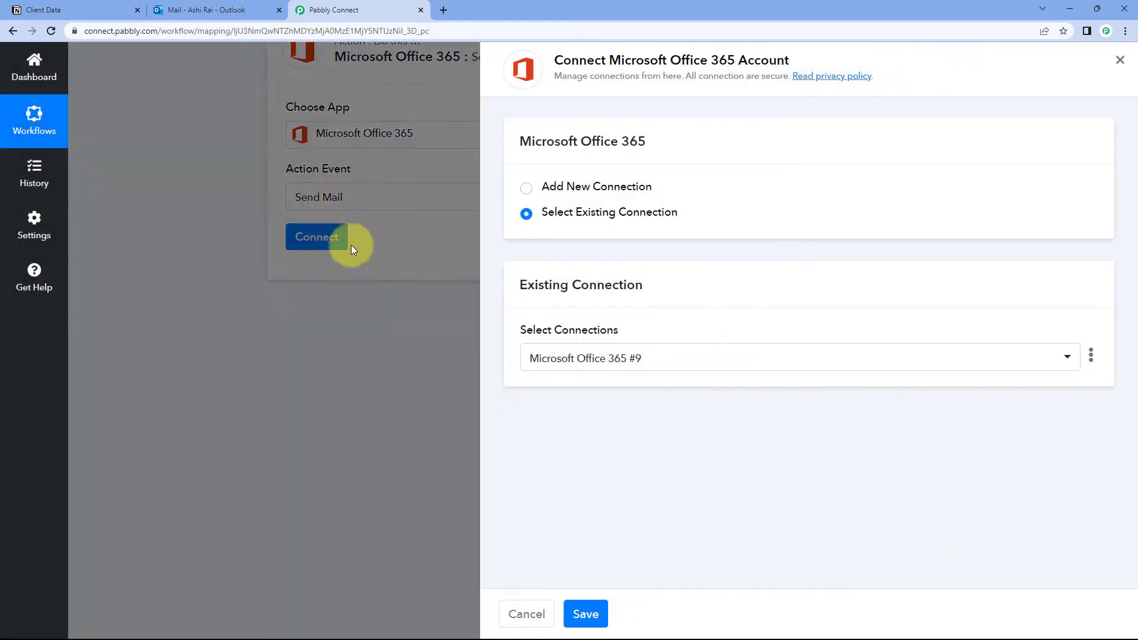
left_click(561, 187)
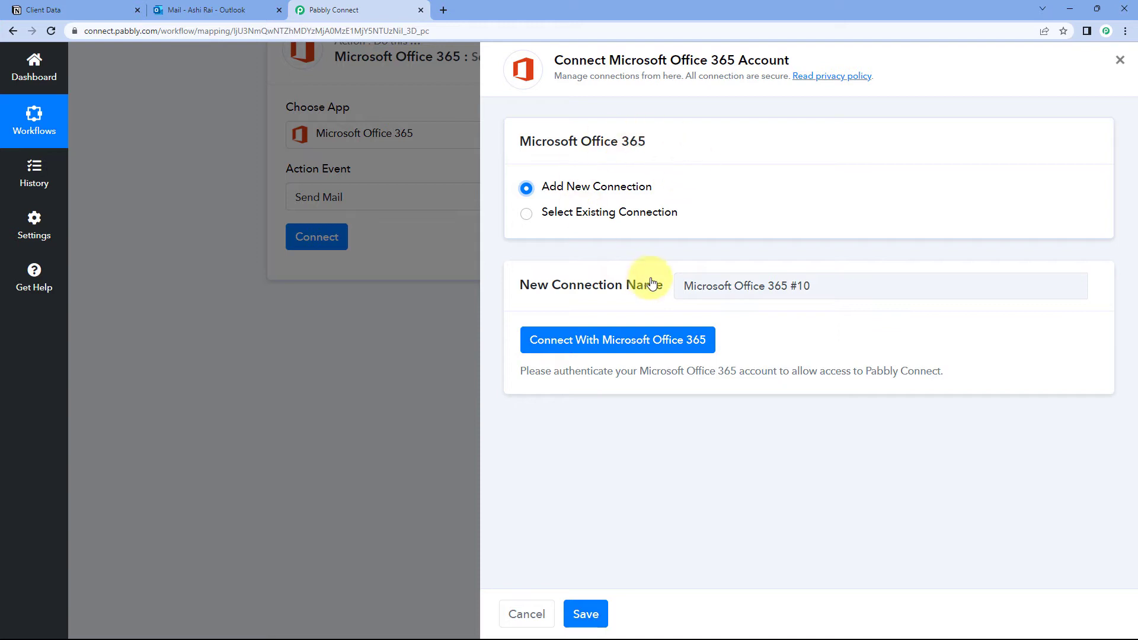
left_click(621, 346)
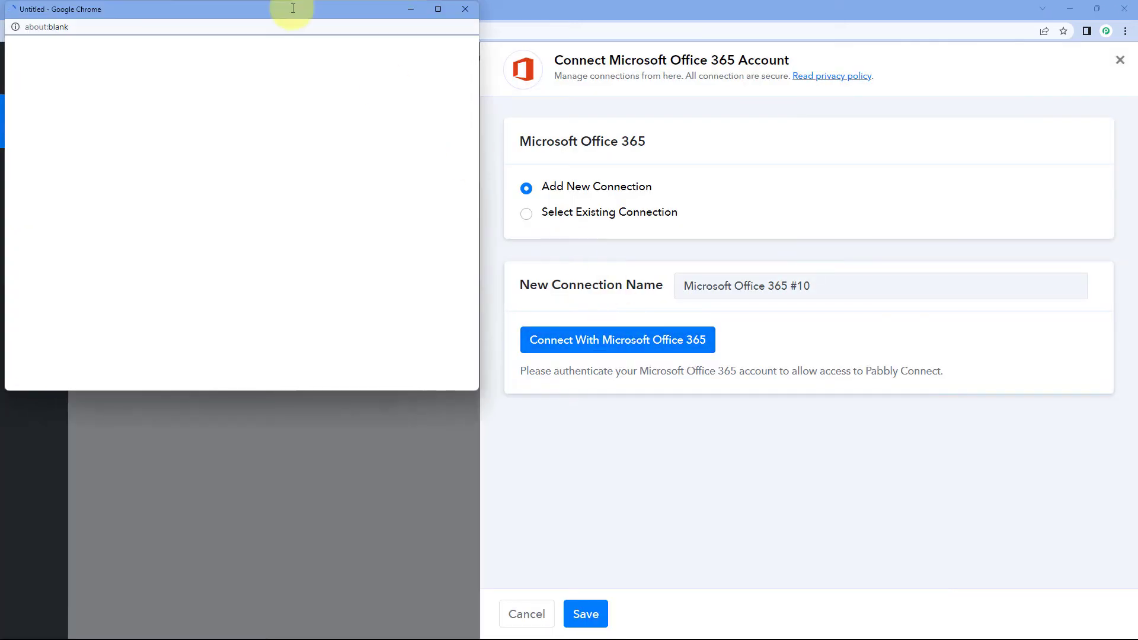
left_click_drag(201, 15, 207, 33)
left_click(206, 9)
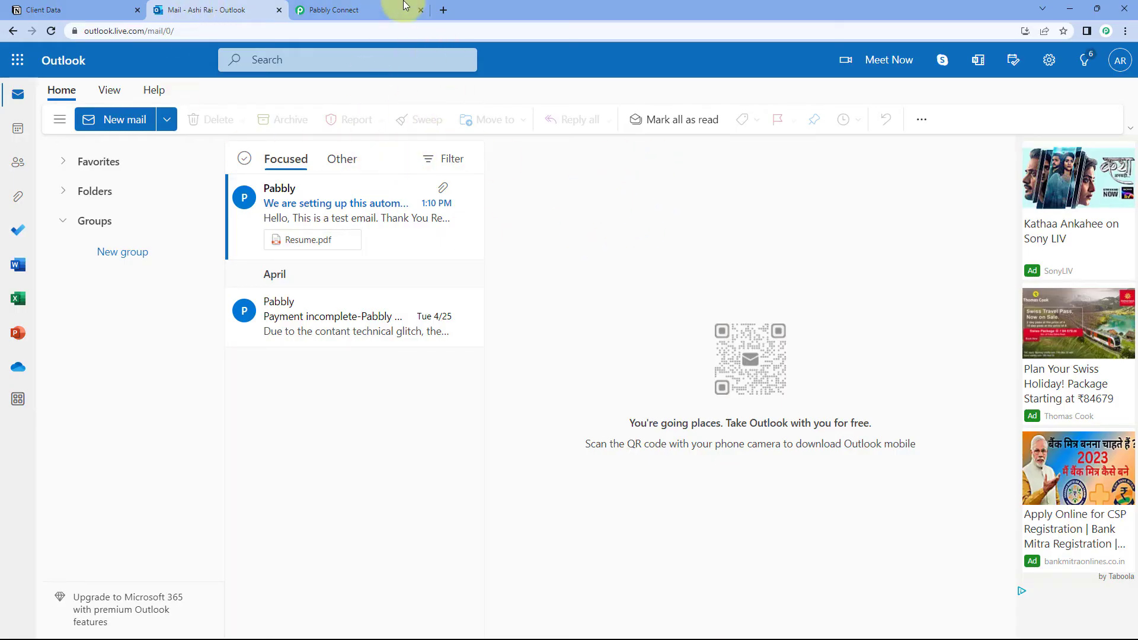
left_click(342, 10)
key("alt+Tab")
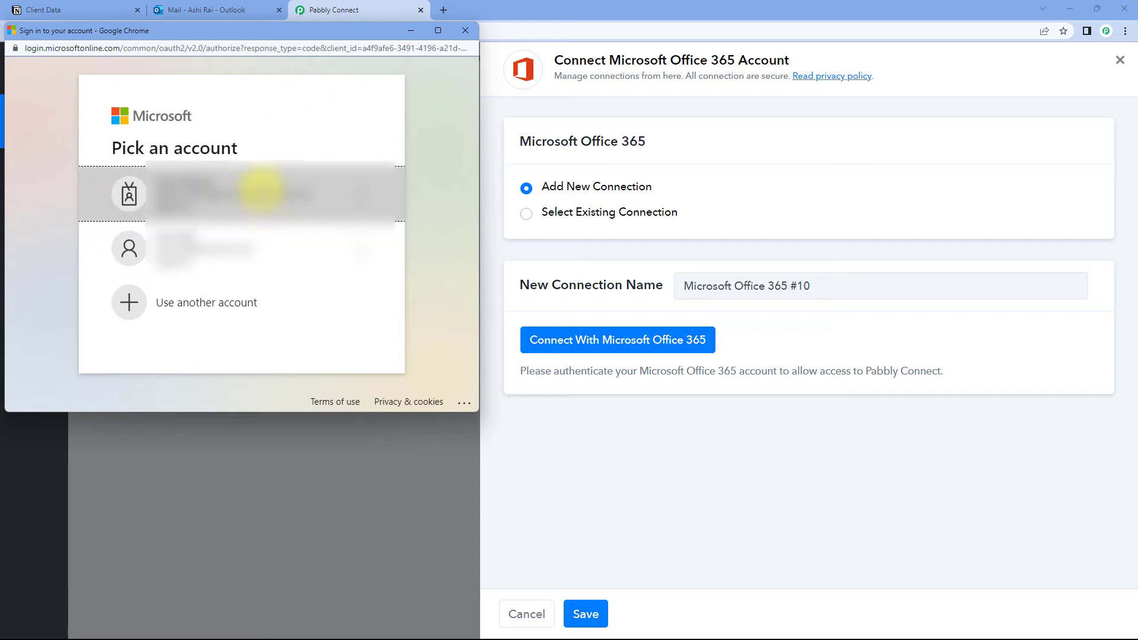
left_click(219, 250)
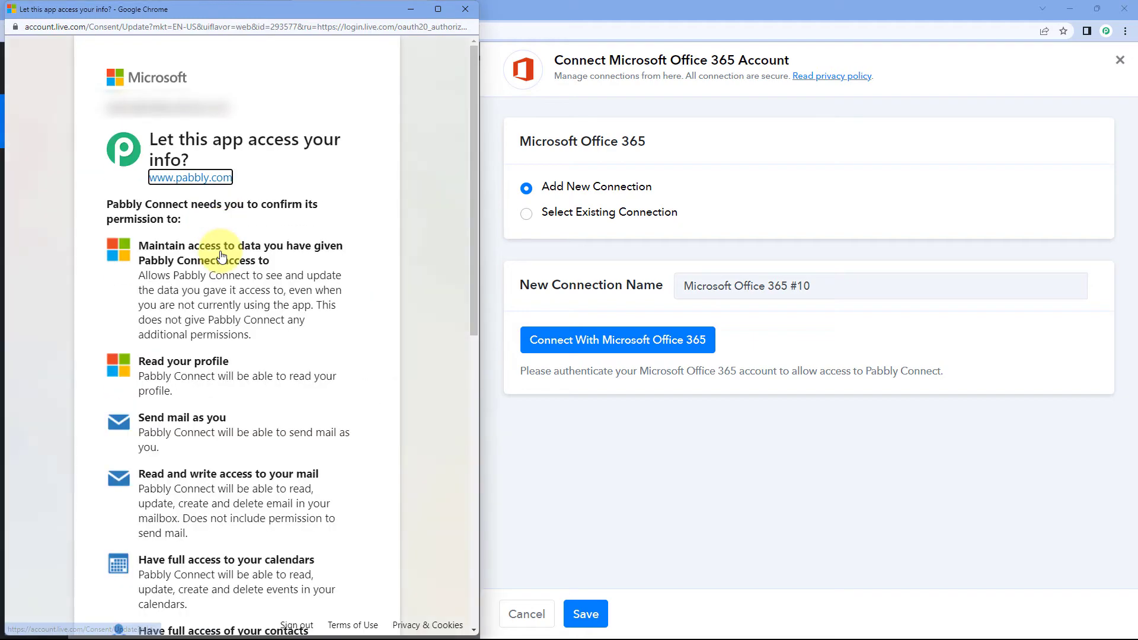
scroll(220, 256, "down", 10)
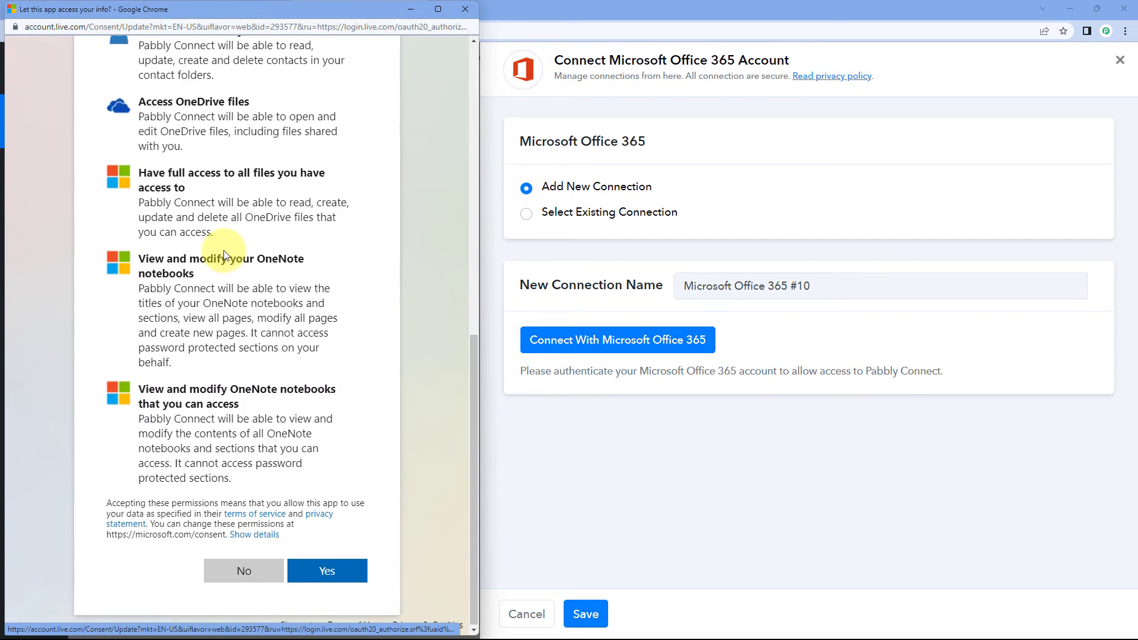
left_click(347, 567)
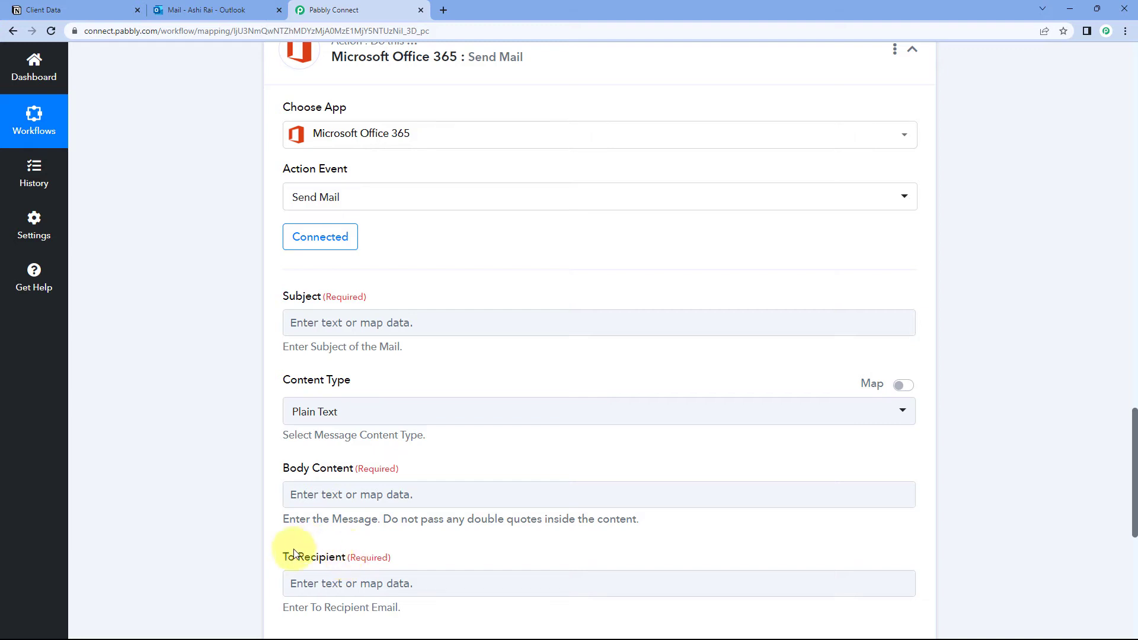
Step: Set the mail subject to "Welcome to Pabbly"
scroll(237, 356, "down", 2)
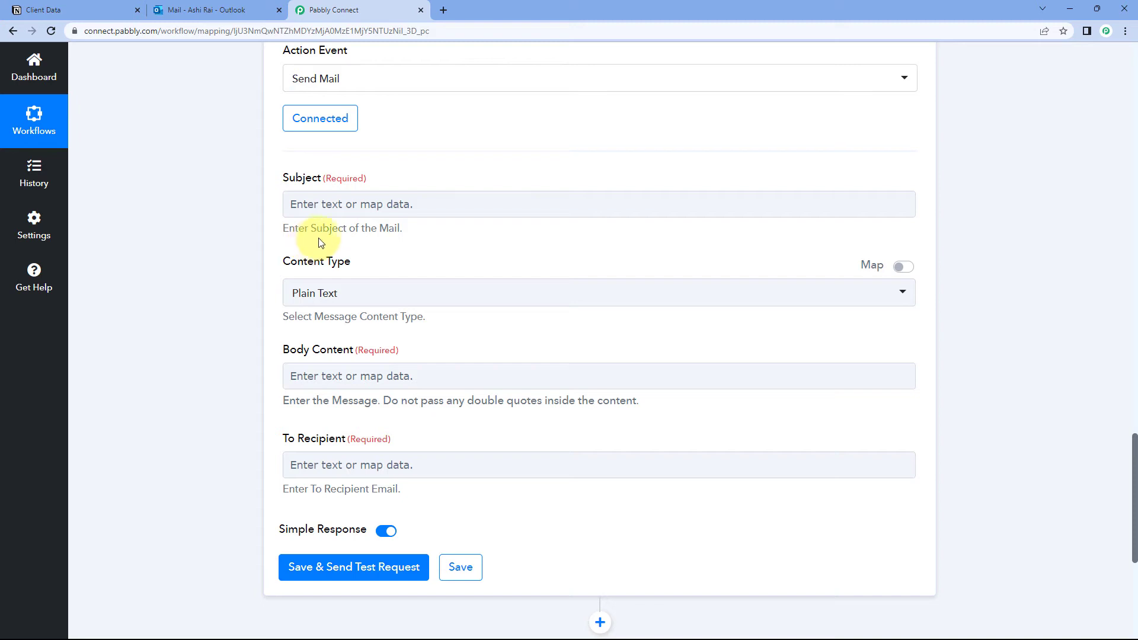
left_click(358, 205)
left_click(299, 205)
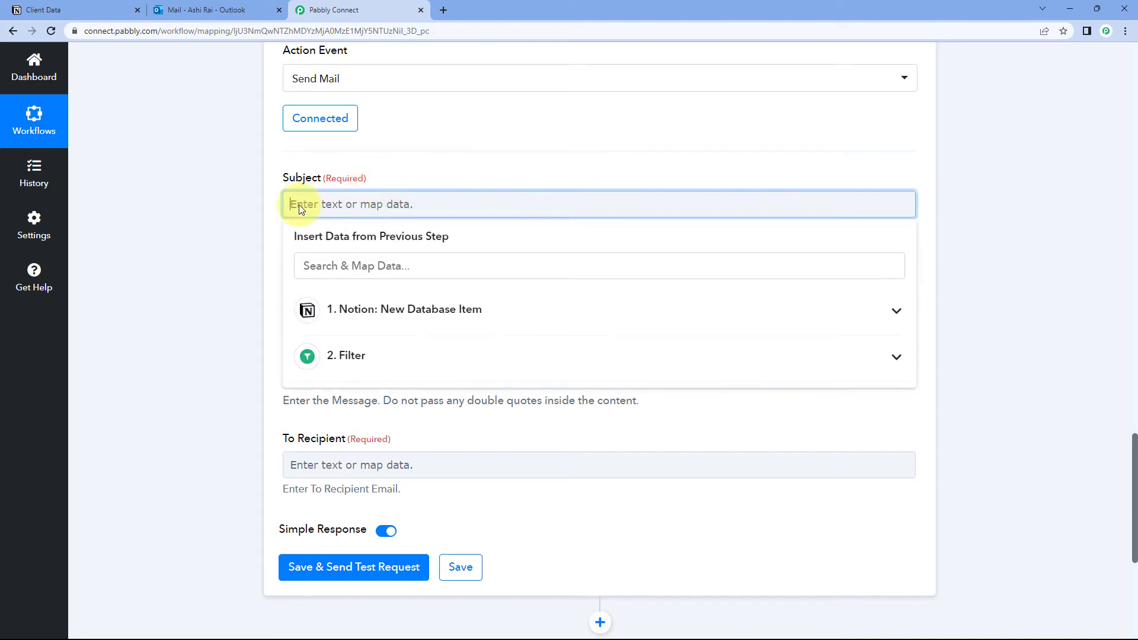
type("We")
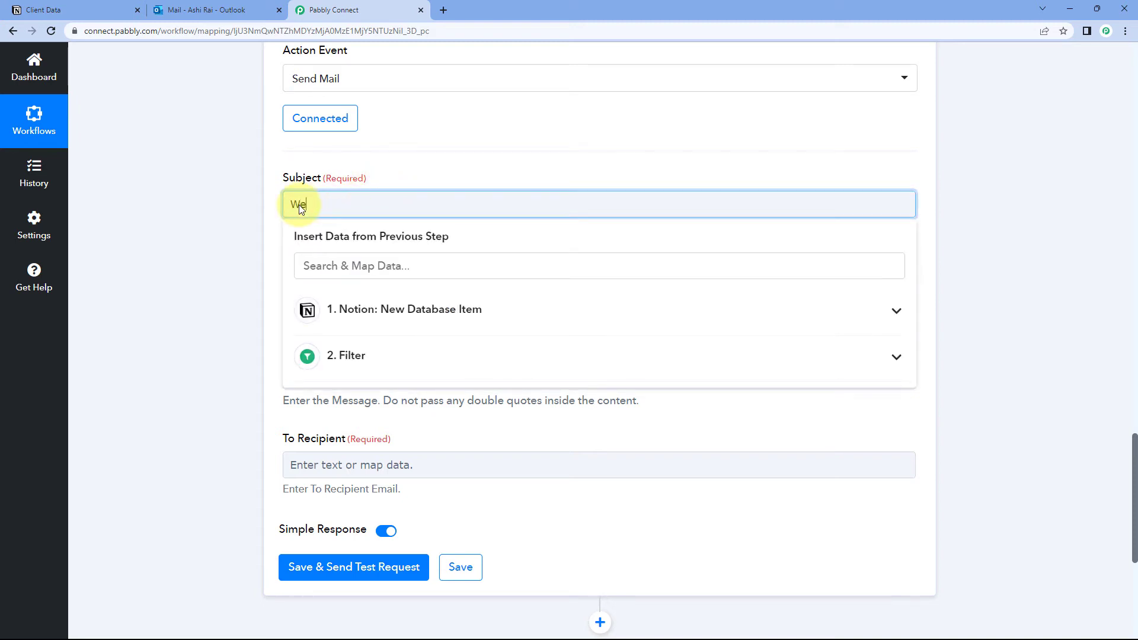
type("lcome to Pabbly")
left_click(255, 209)
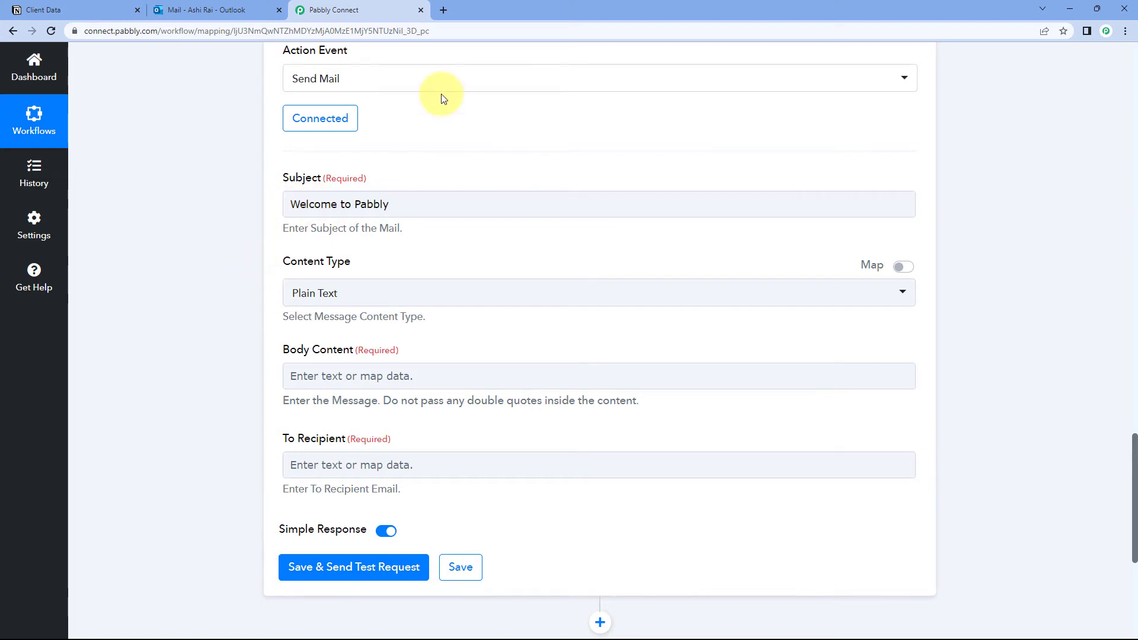
Step: Keep the content type as Plain Text and start the body content with the greeting "Hello Dear," followed by line breaks
left_click(355, 299)
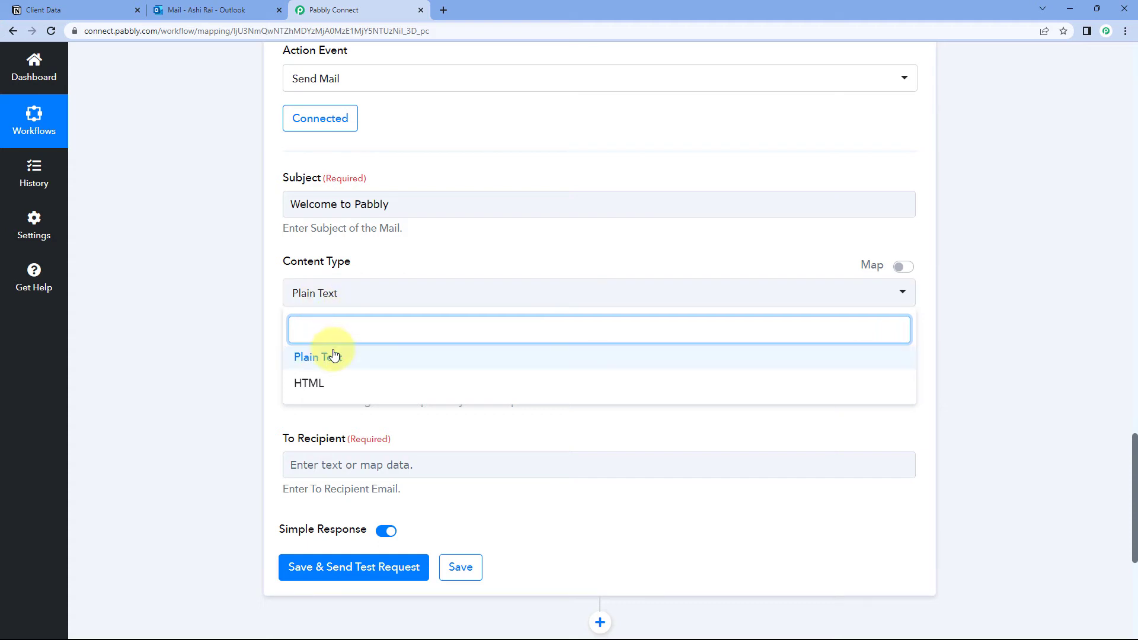
left_click(267, 314)
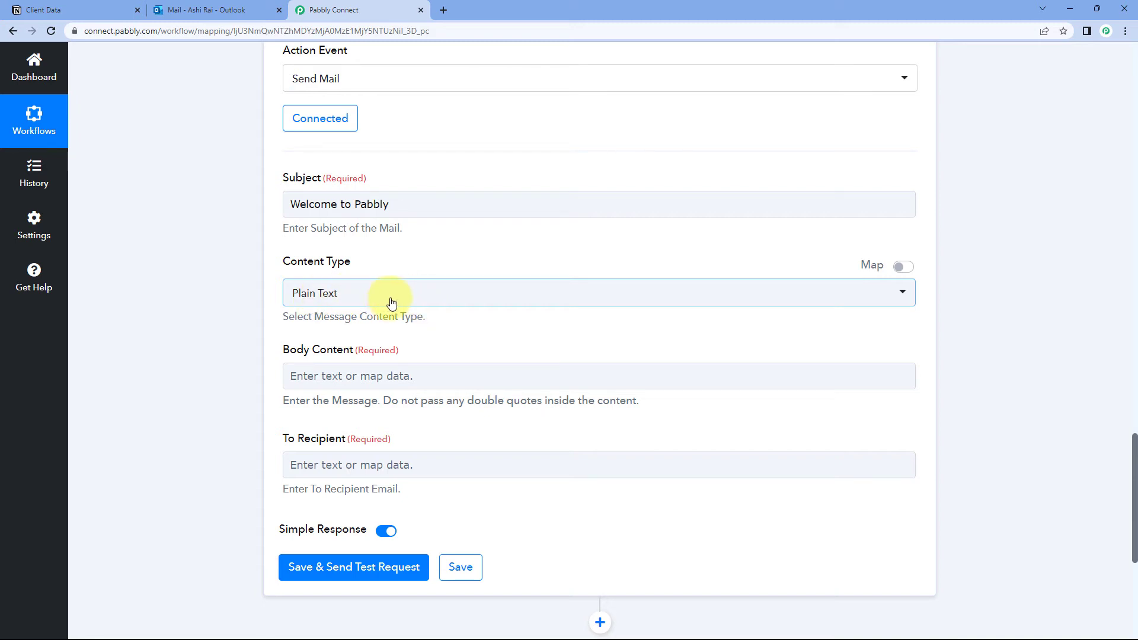
scroll(285, 298, "down", 2)
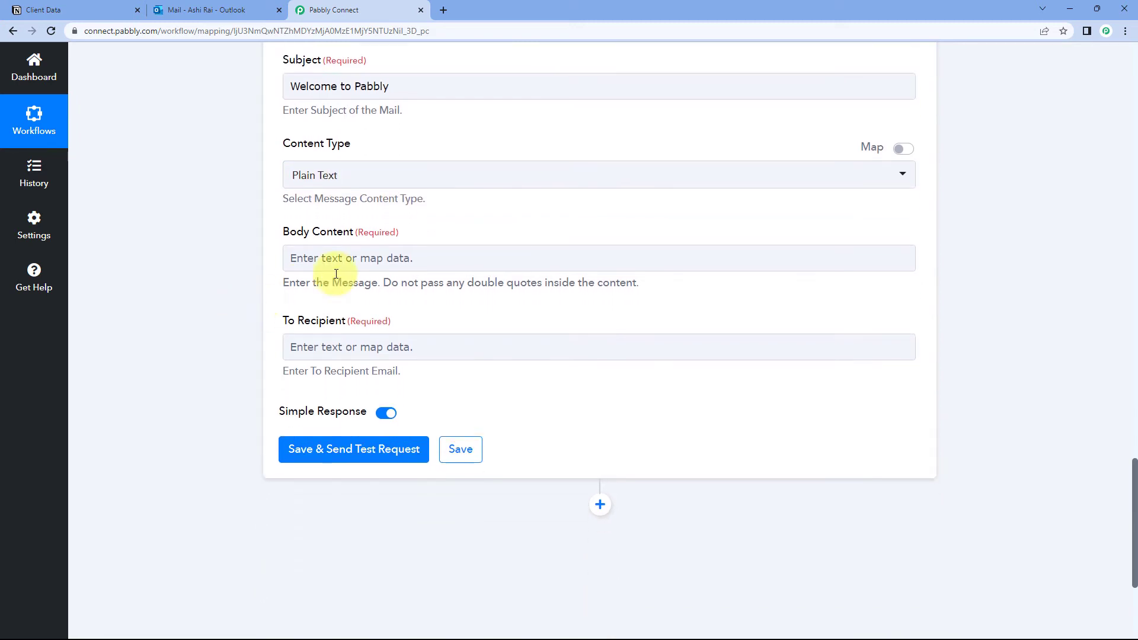
left_click(350, 262)
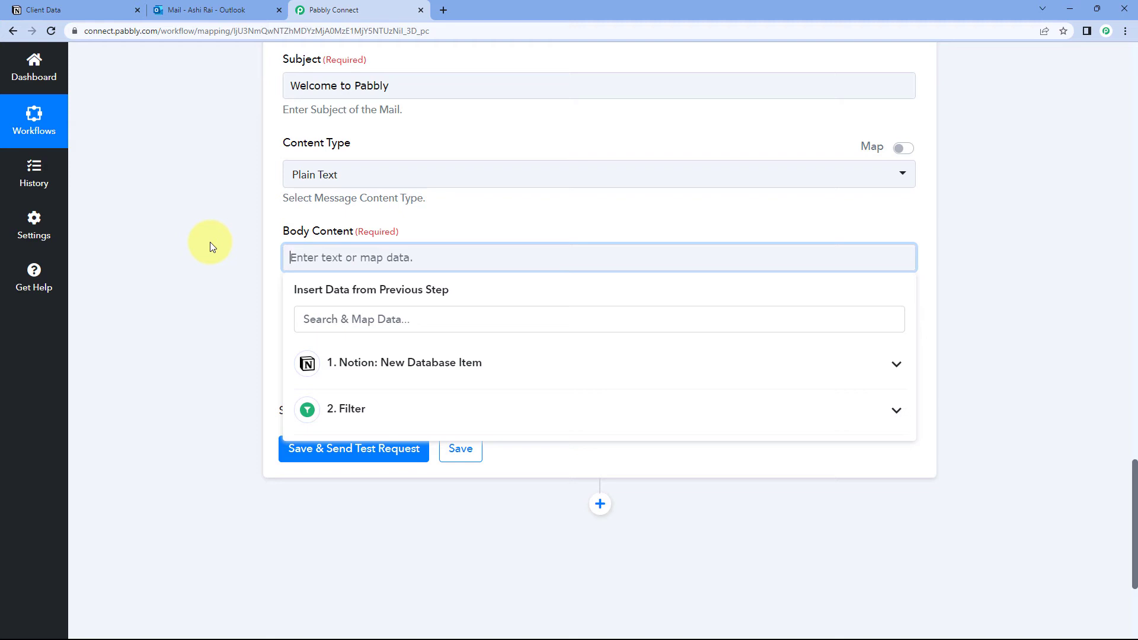
type("Hello Dear,")
key("Return")
key("Return")
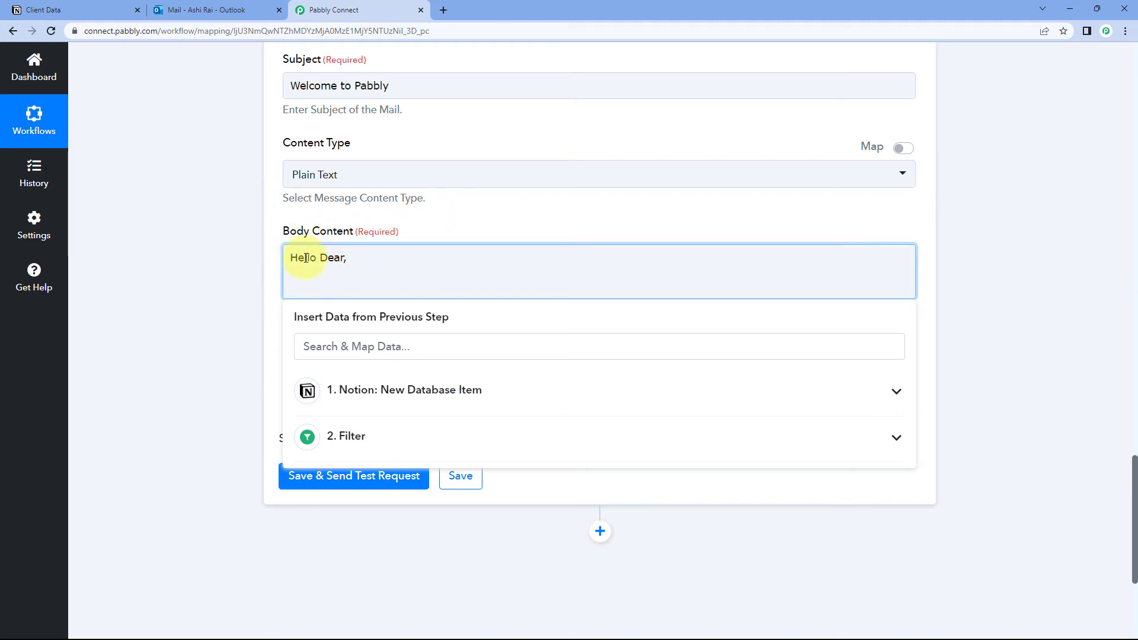
Step: Replace "Dear" in the body greeting with the mapped Properties Client Name Title 0 Text Content field from the Notion response
left_click(96, 14)
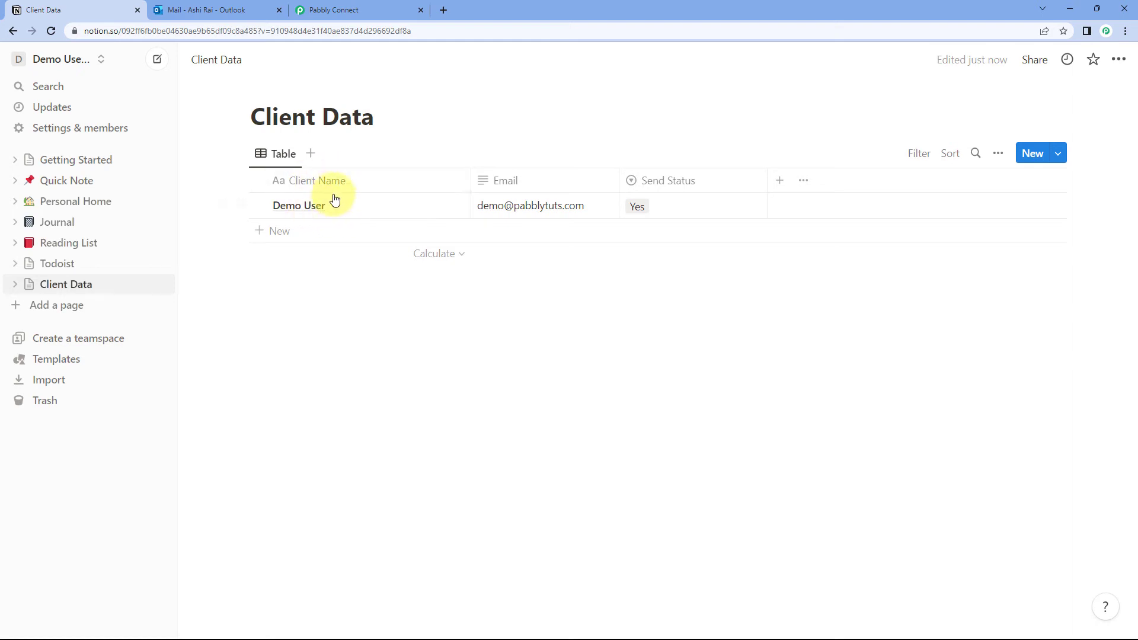
left_click(340, 10)
key("BackSpace")
double_click(332, 258)
key("BackSpace")
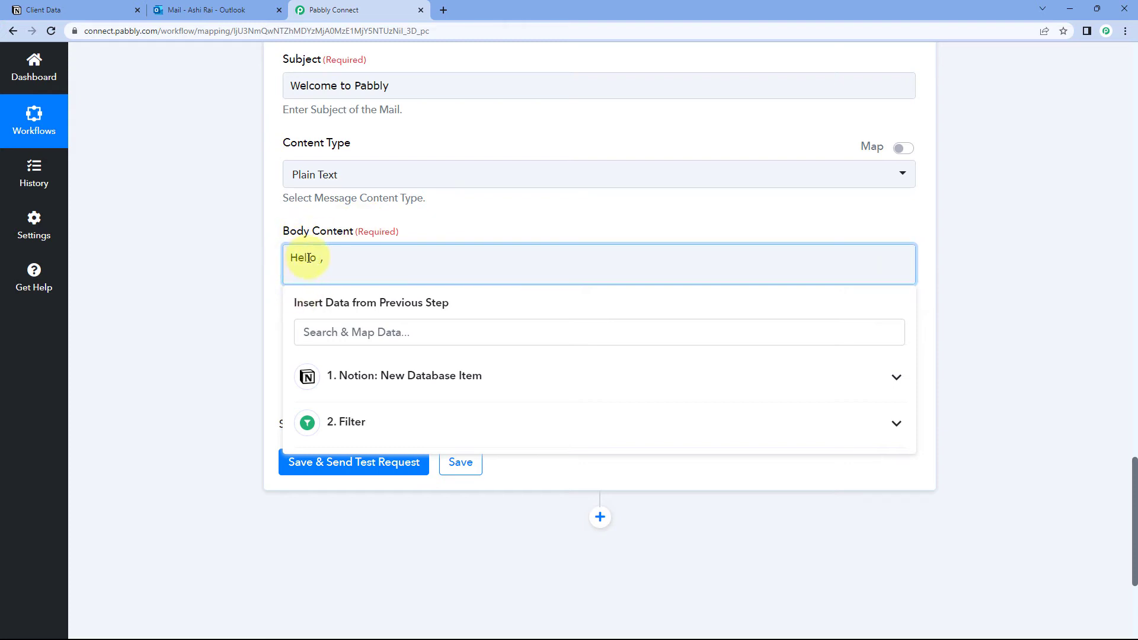
left_click(391, 382)
scroll(418, 394, "down", 5)
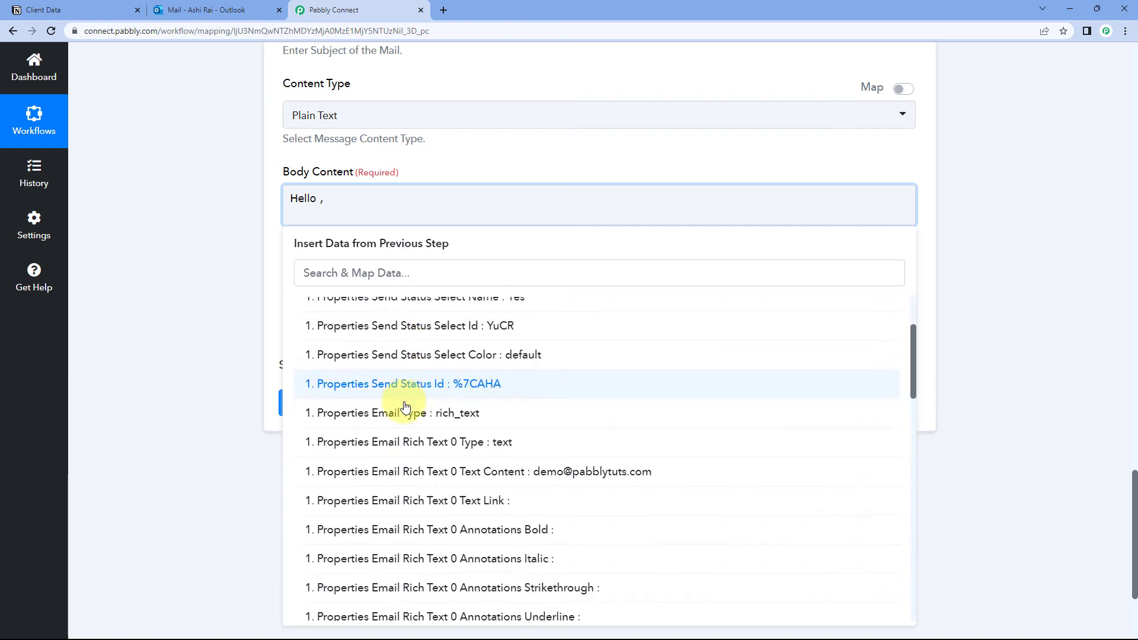
scroll(451, 403, "down", 5)
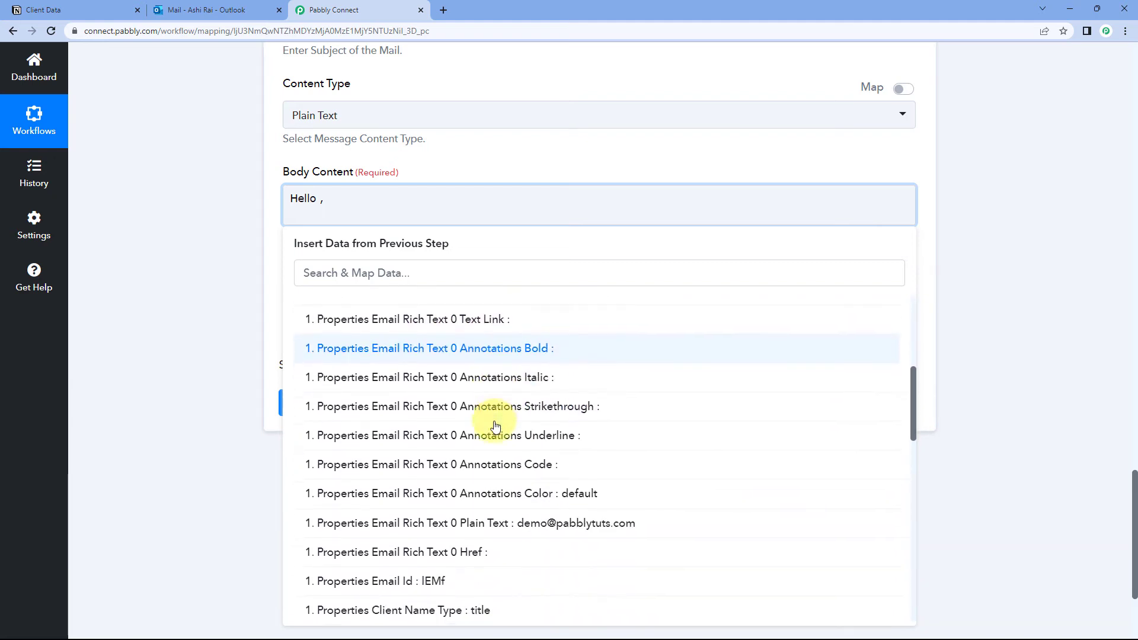
scroll(495, 427, "down", 3)
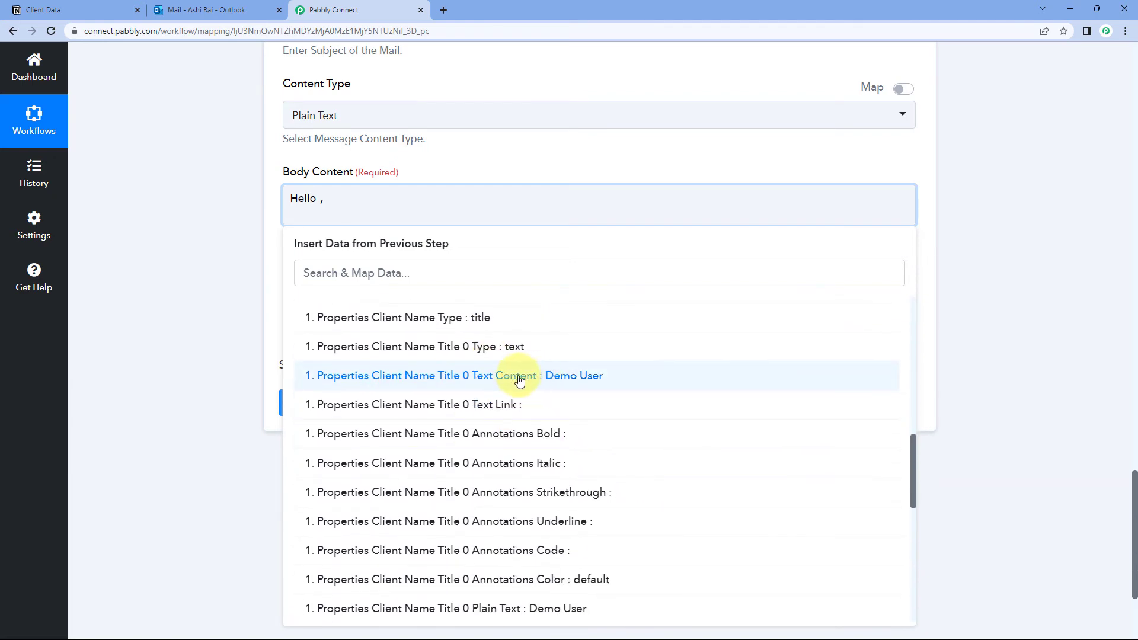
left_click(521, 380)
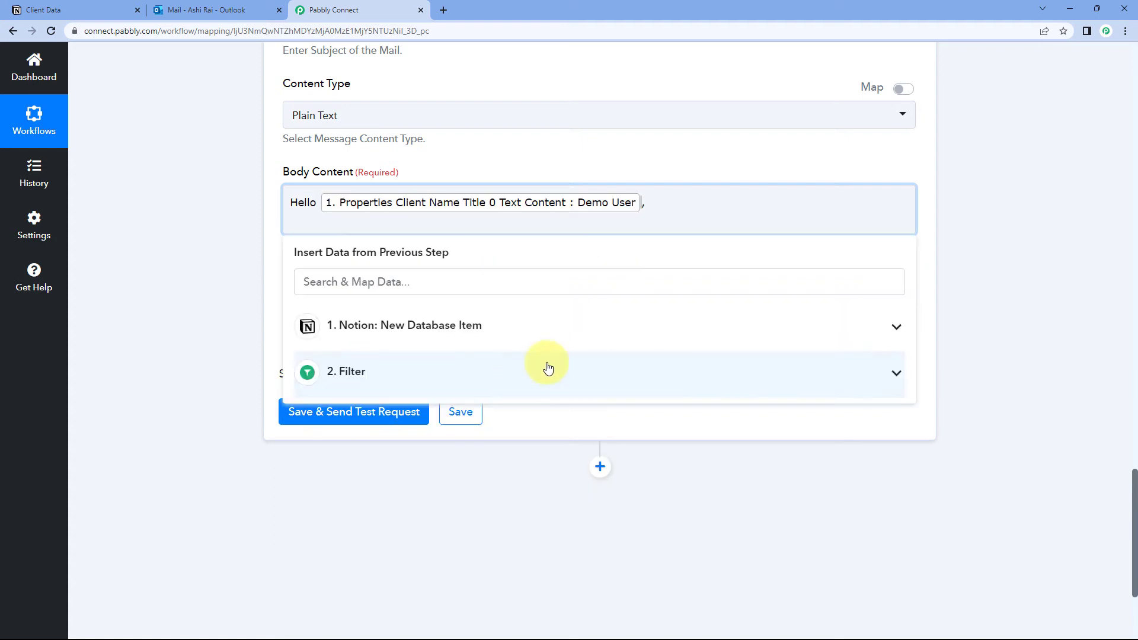
left_click(597, 169)
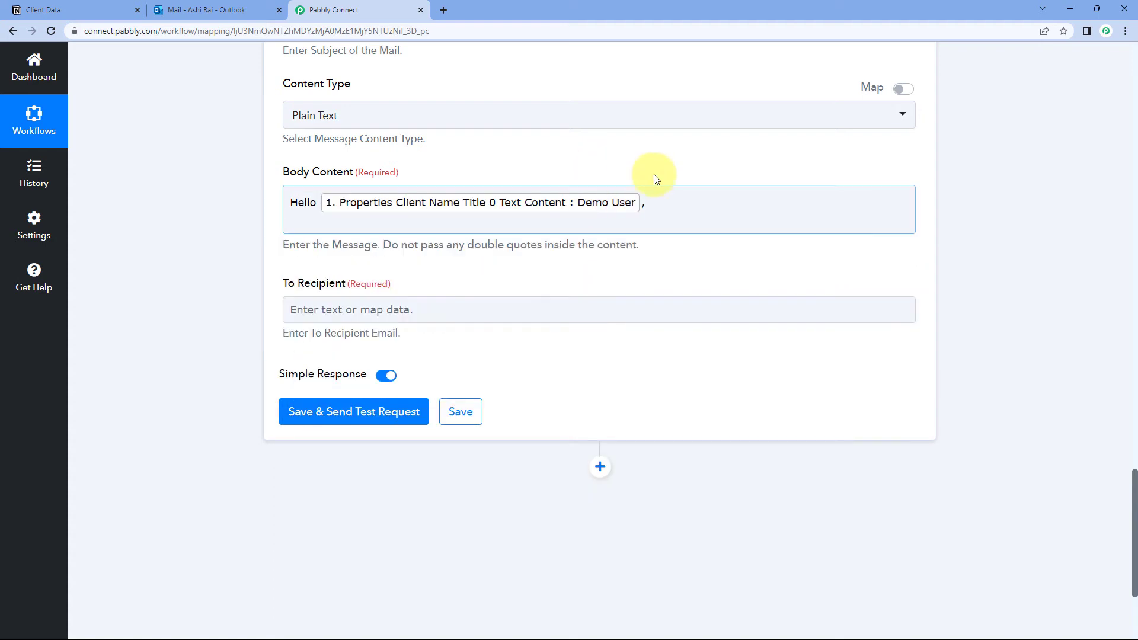
Step: Review the Client Data table in Notion and the inbox in Outlook, and return to the Pabbly Connect workflow
left_click(91, 5)
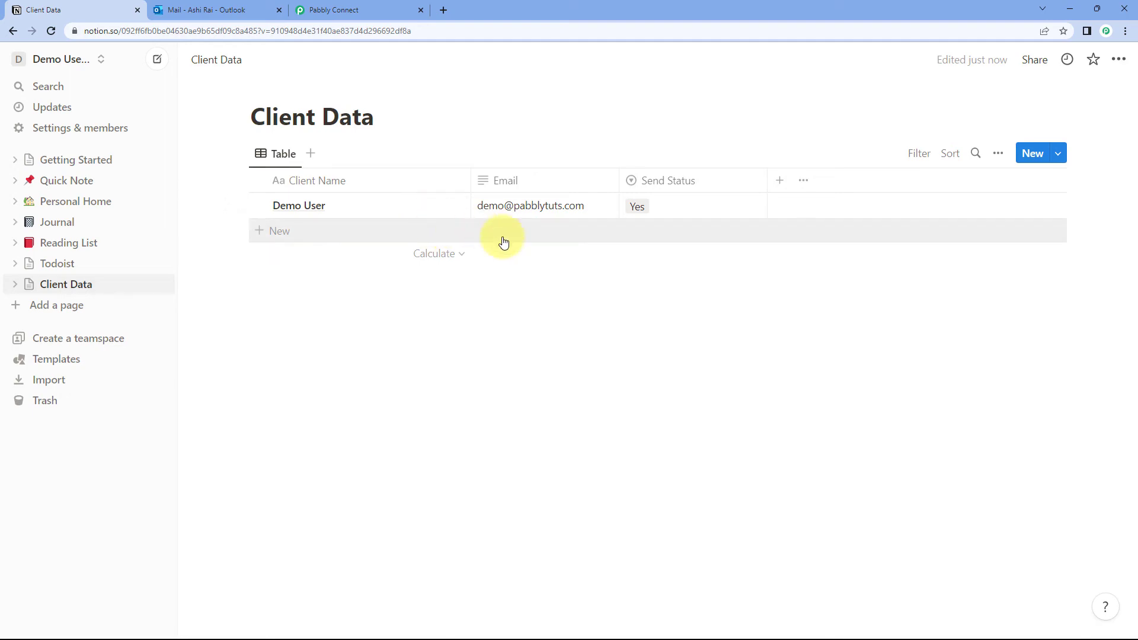
left_click(243, 9)
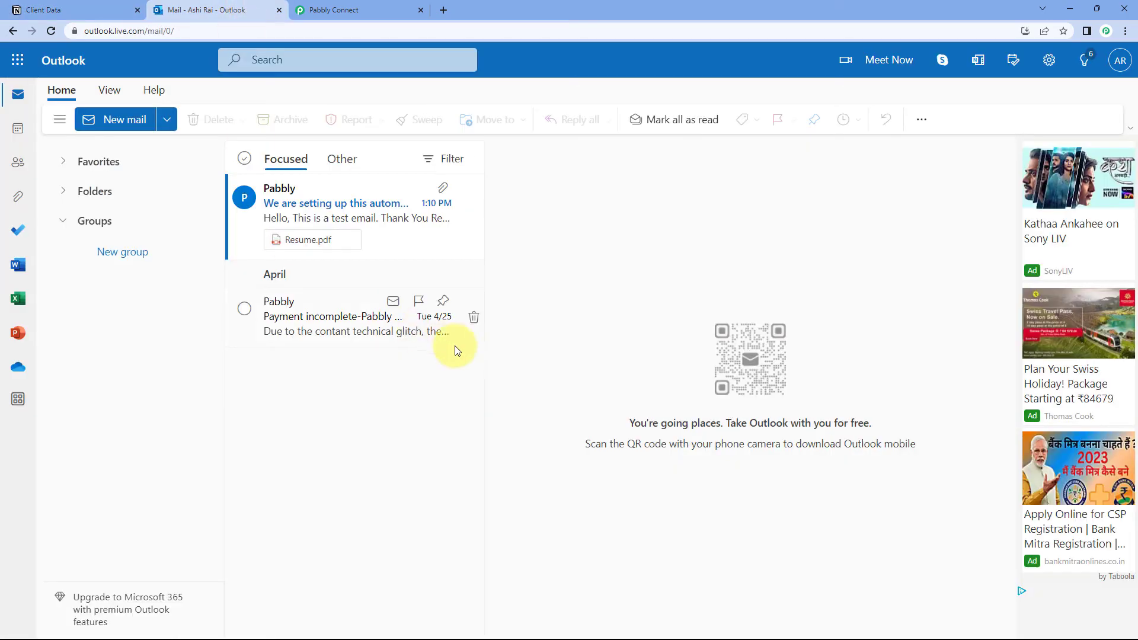
left_click(343, 9)
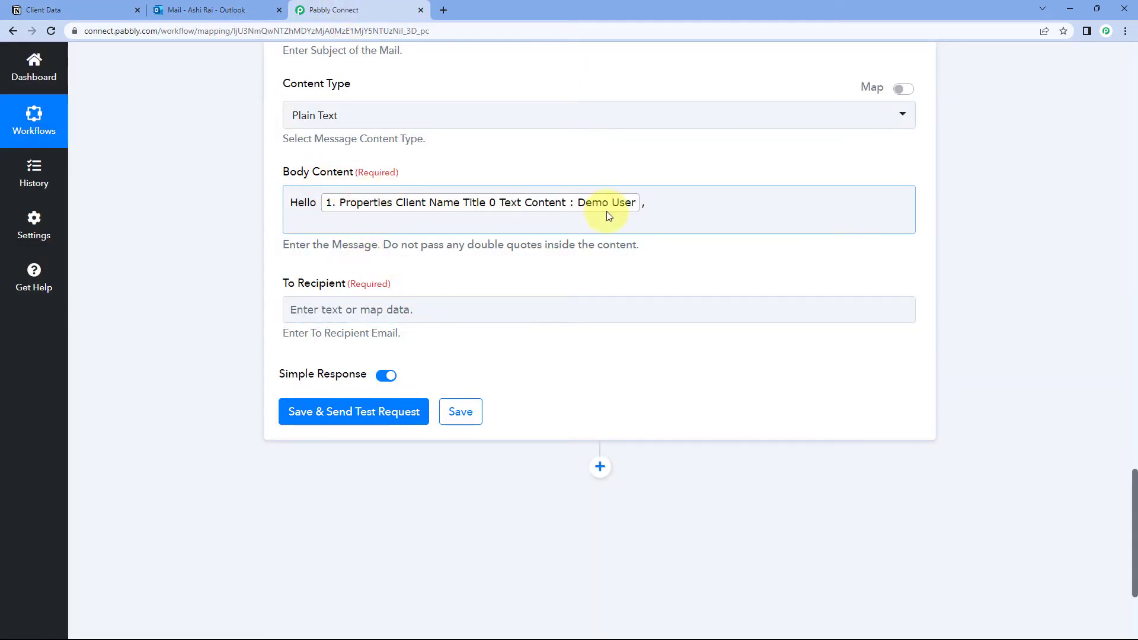
Step: Add the welcome message beginning "I would like to extend a warm welcome to you on behalf of the entire team at Pabbly" below the greeting
left_click(673, 203)
key("Return")
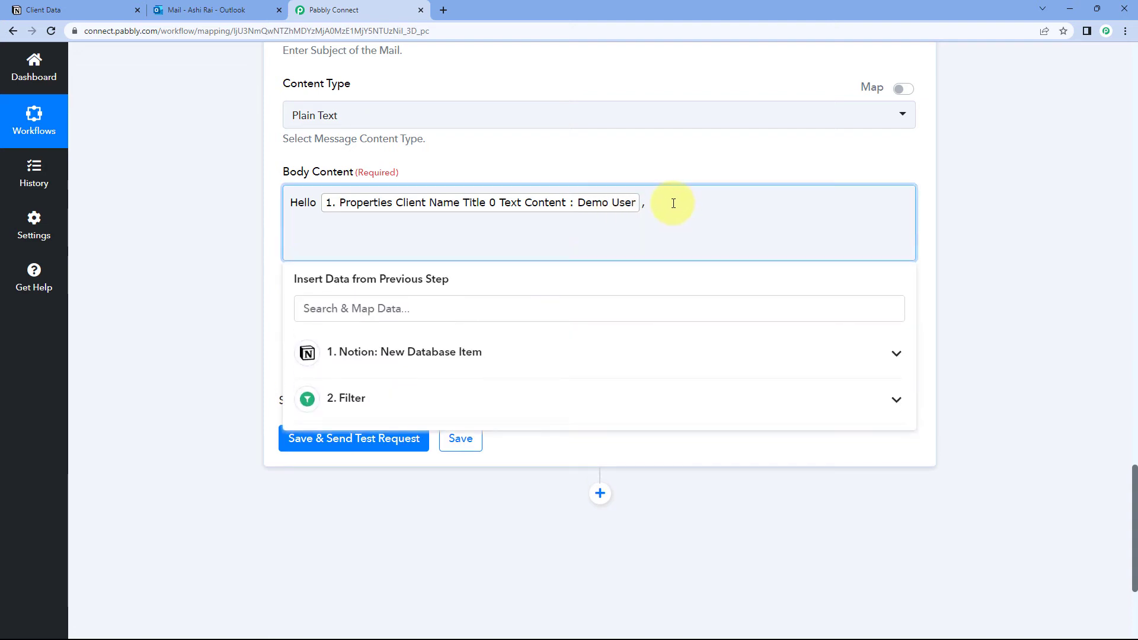
type("I would like to extend a warm welcome to you on behalf of the entire team at Pabbly. We are thrilled to have you as a new client and are looking forward to working with you.At Pabbly, we are committed to providing our clients with the highest level of service and expertise. We are confident that our team of experienced professionals will be able to meet your needs and exceed your expectations.We understand that choosing the right partner for your business needs is a critical decision, and we are honored that you have chosen us. We are excited about the opportunity to collaborate with you and contribute to your success.Please feel free to reach out to us at any time if you have any questions or concerns. We are always here to help.")
Step: Split the body message into paragraphs with blank lines after "expertise.", "working with you.", "chosen us." and "questions or concerns."
left_click(494, 263)
key("Return")
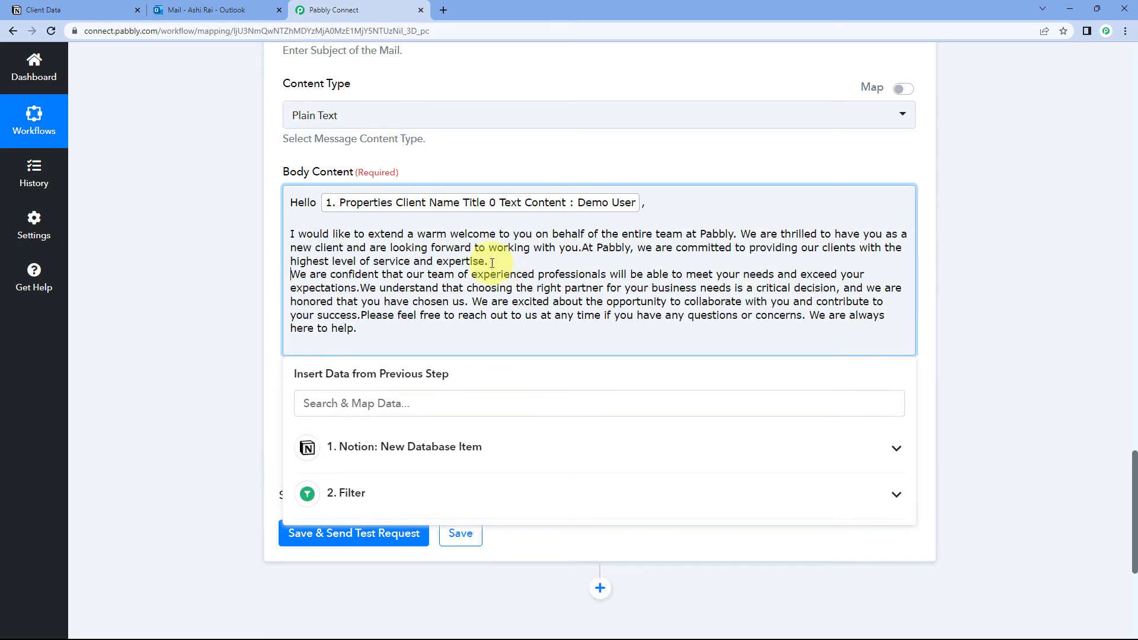
key("Return")
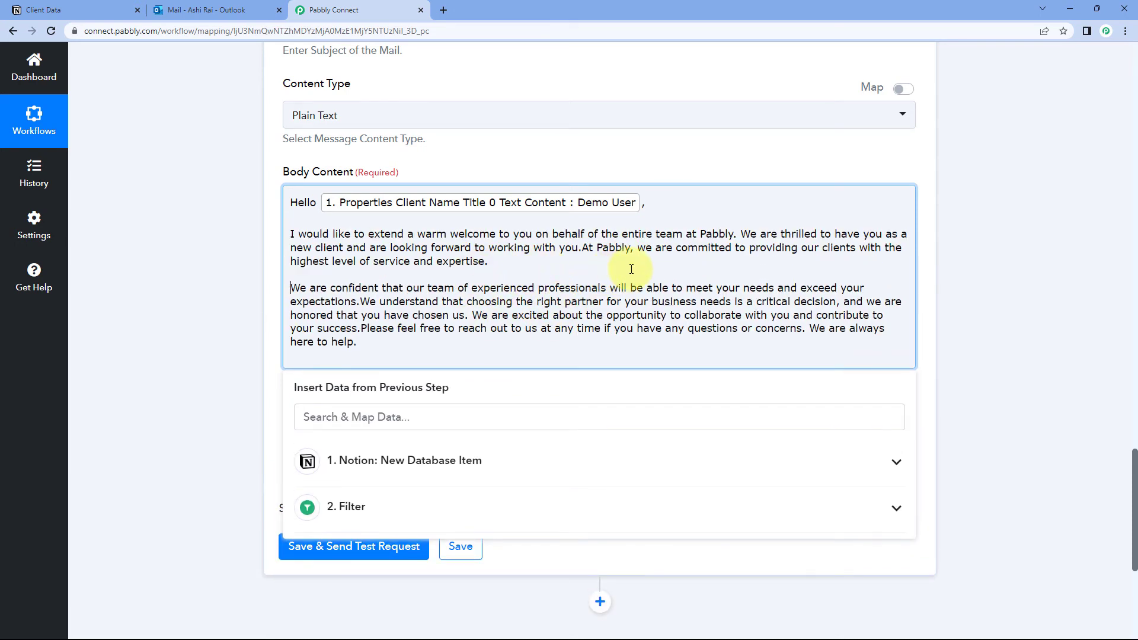
left_click(582, 247)
key("Return")
key("Return")
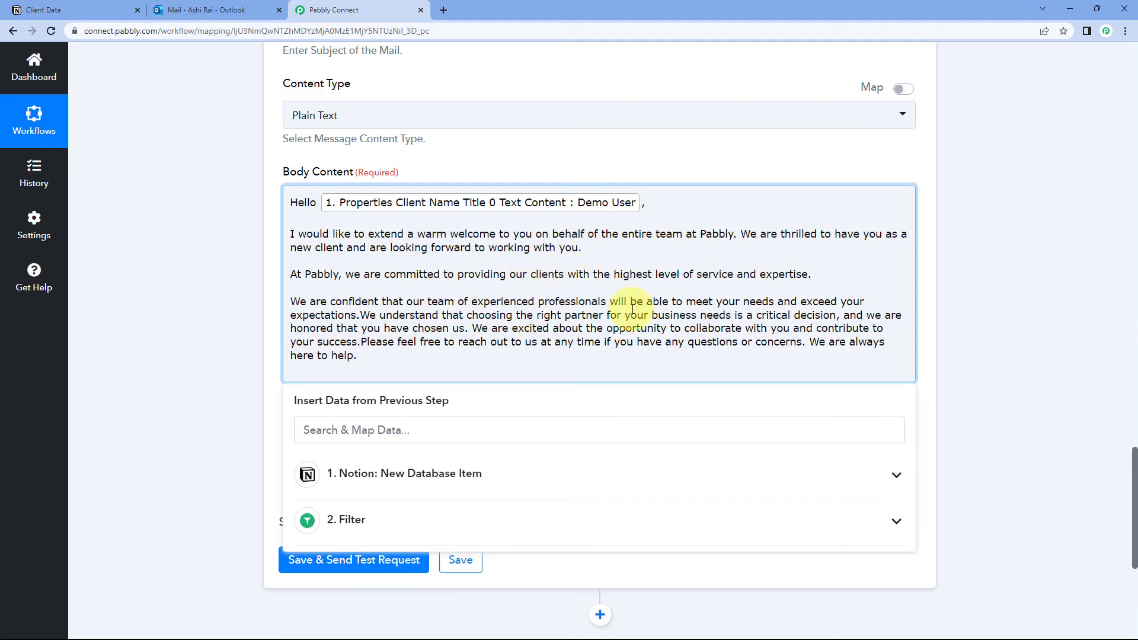
left_click(473, 328)
key("Return")
key("Return")
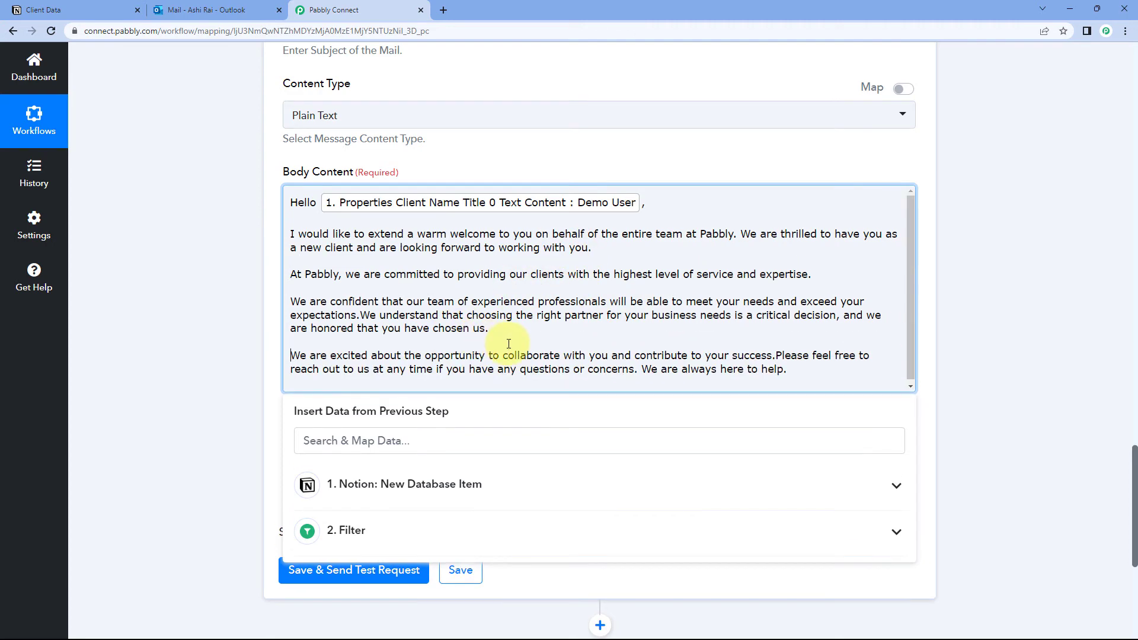
left_click(641, 366)
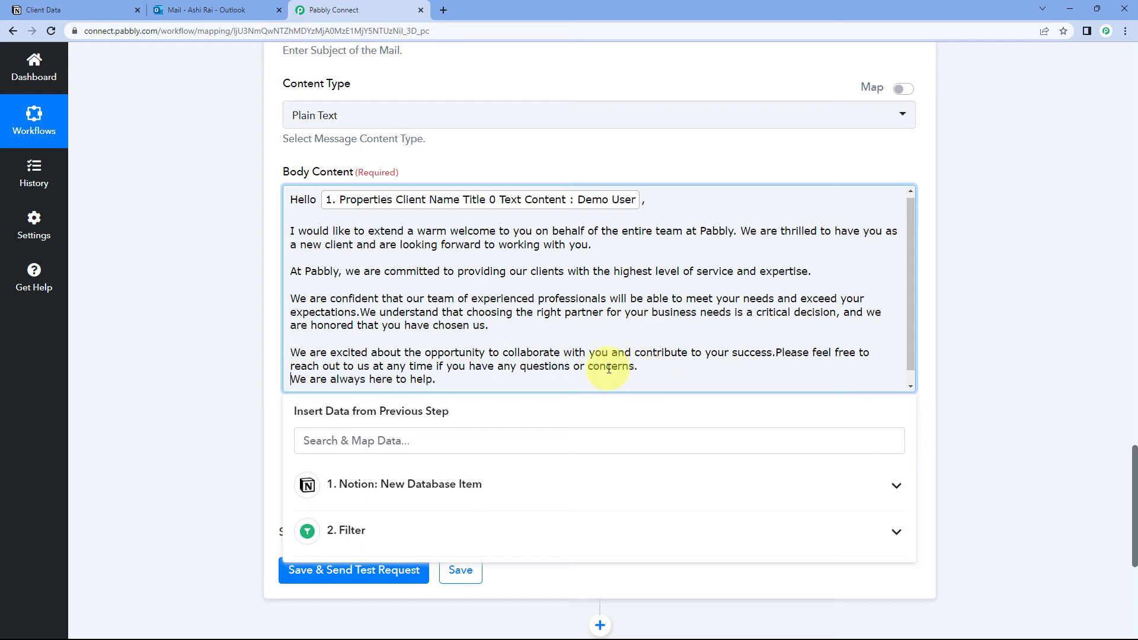
key("Return")
key("Return")
Step: End the body content with the closing lines "Thank You" and "Regards" after a blank line
key("Return")
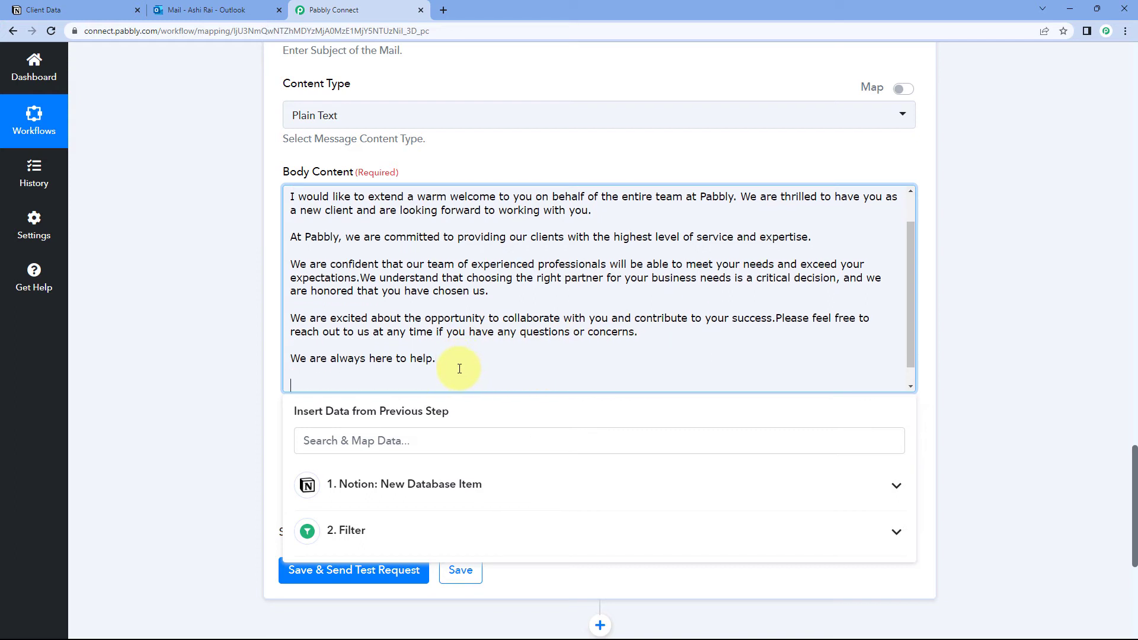
type("Thank You")
key("Return")
type("R")
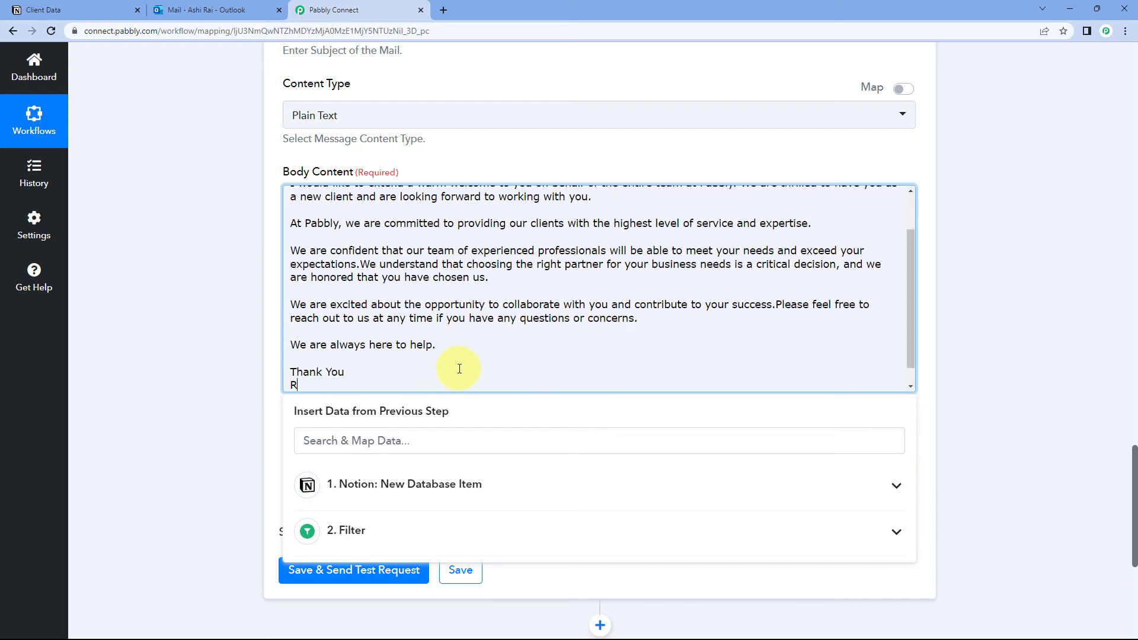
left_click(201, 346)
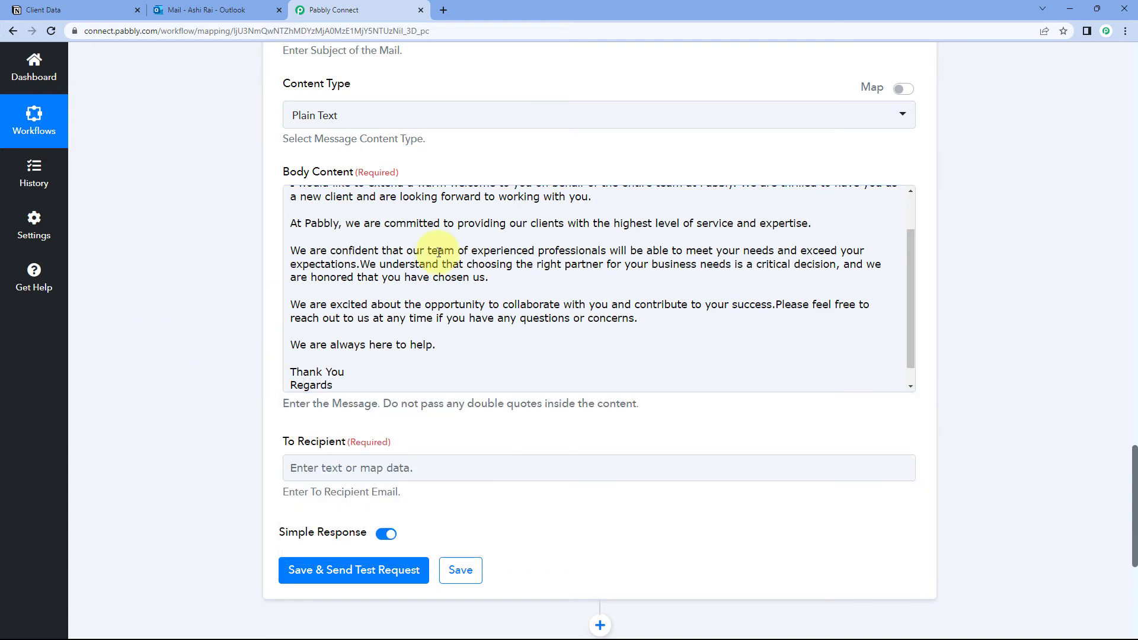
Step: Review the body content alongside the Notion Client Data table and the Notion fields available for mapping
scroll(504, 308, "up", 2)
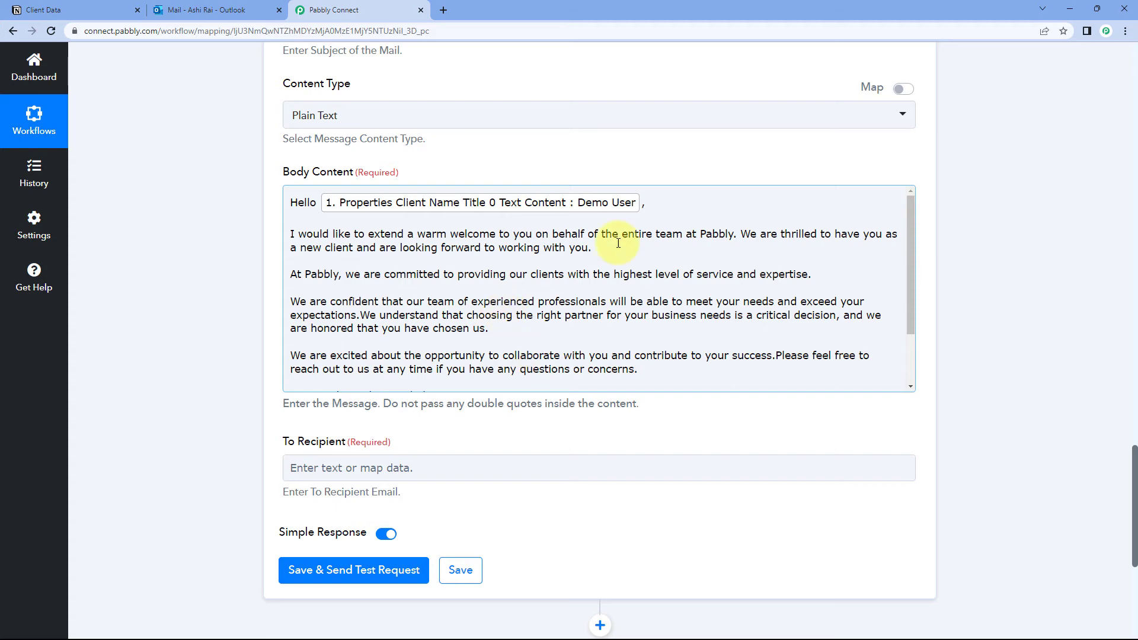
left_click(119, 13)
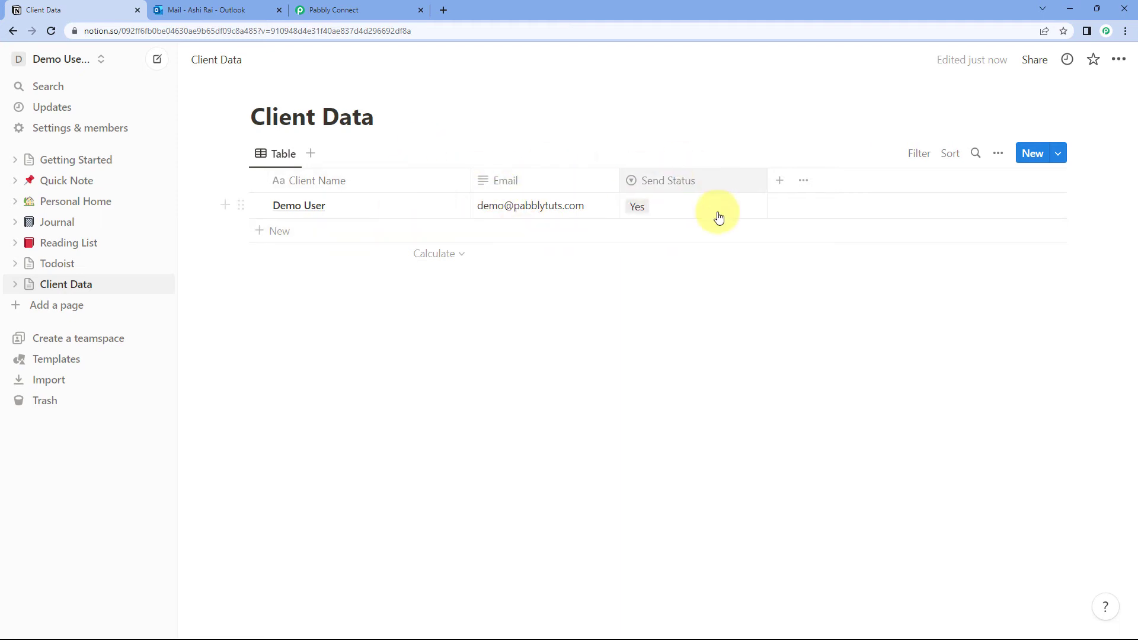
left_click(373, 8)
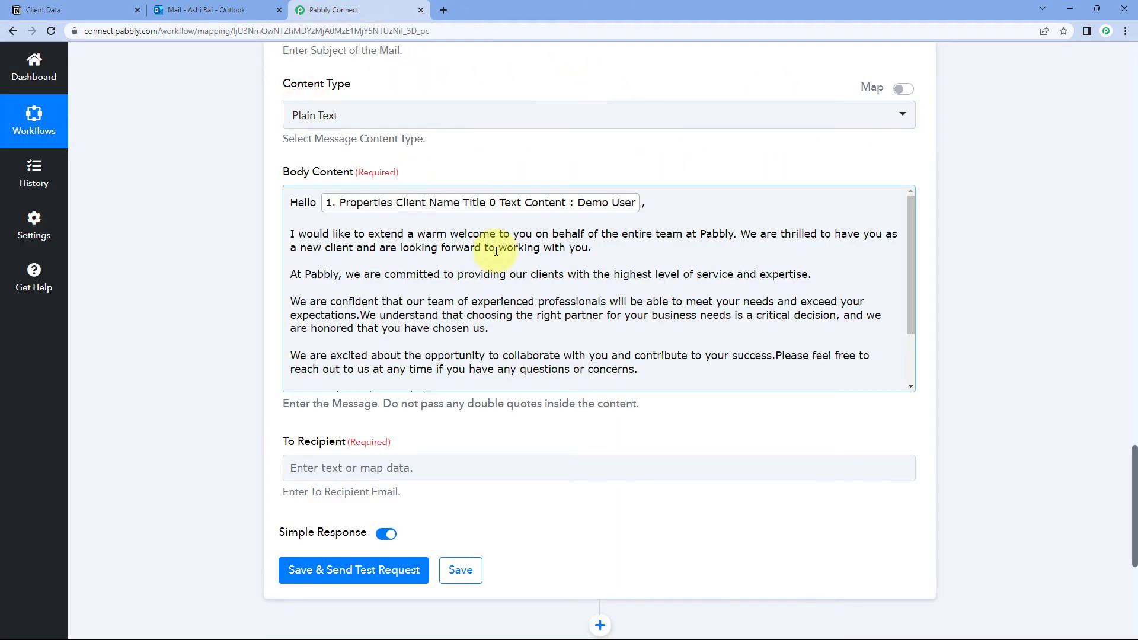
left_click(601, 240)
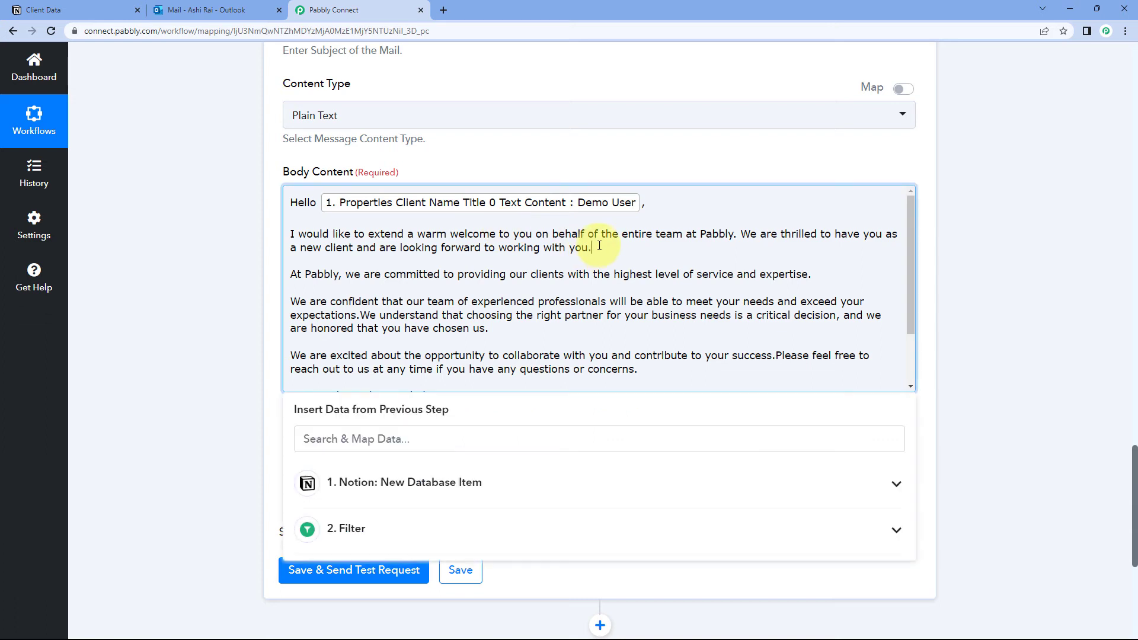
left_click(393, 479)
scroll(397, 504, "down", 3)
scroll(397, 505, "down", 2)
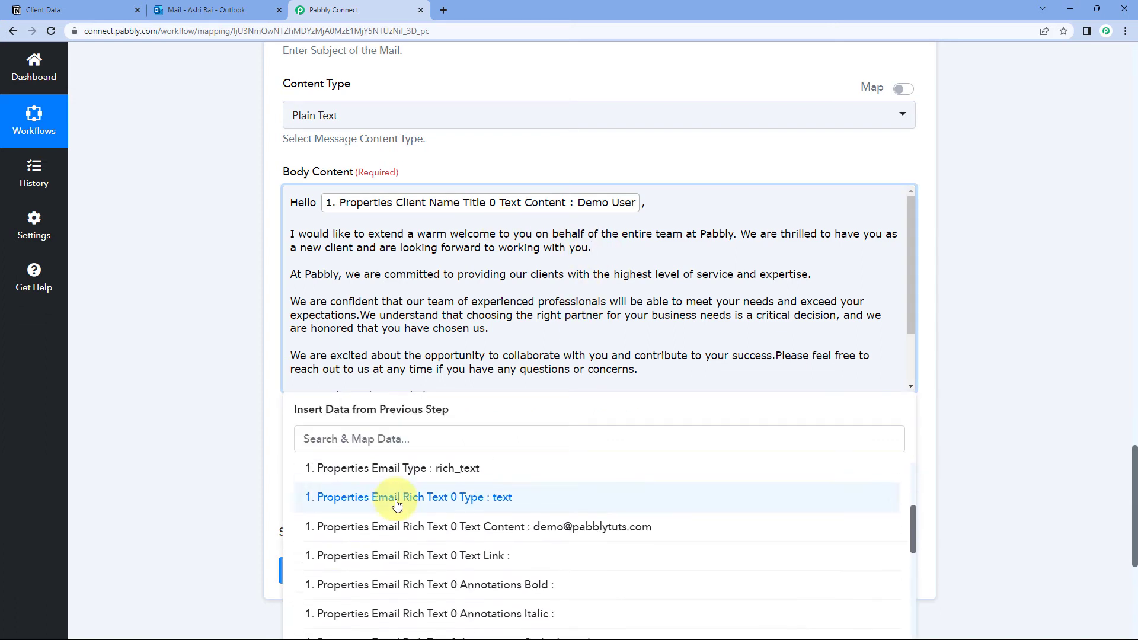
scroll(330, 508, "up", 5)
left_click(229, 360)
scroll(214, 311, "down", 1)
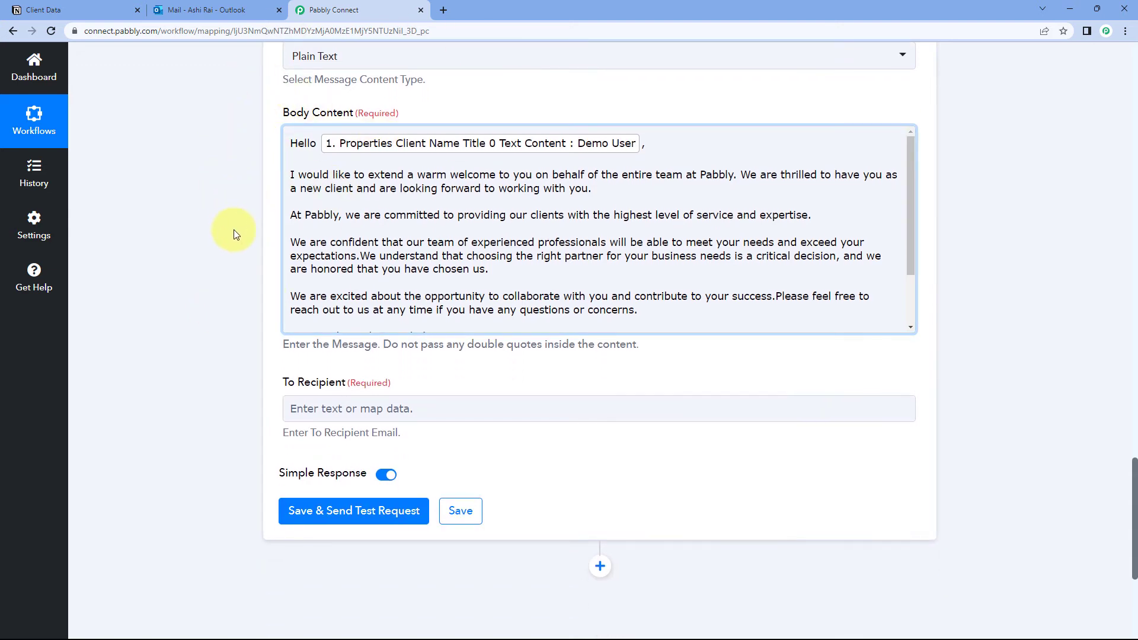
scroll(261, 267, "down", 2)
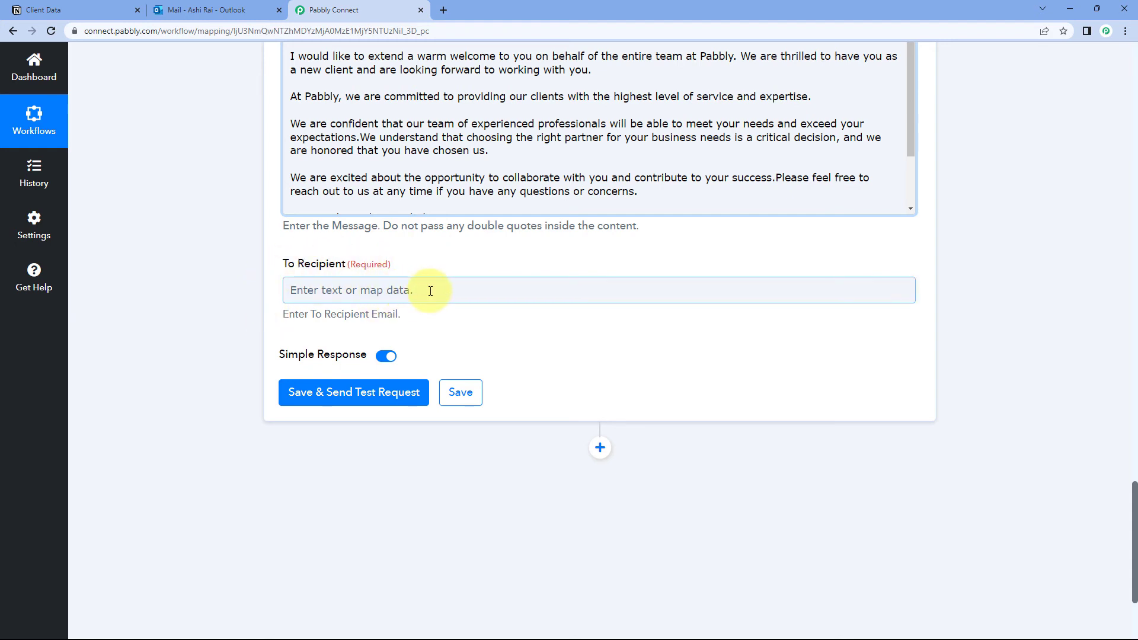
Step: Locate the Properties Email Rich Text 0 Text Content field in the Notion trigger's response
scroll(510, 349, "up", 15)
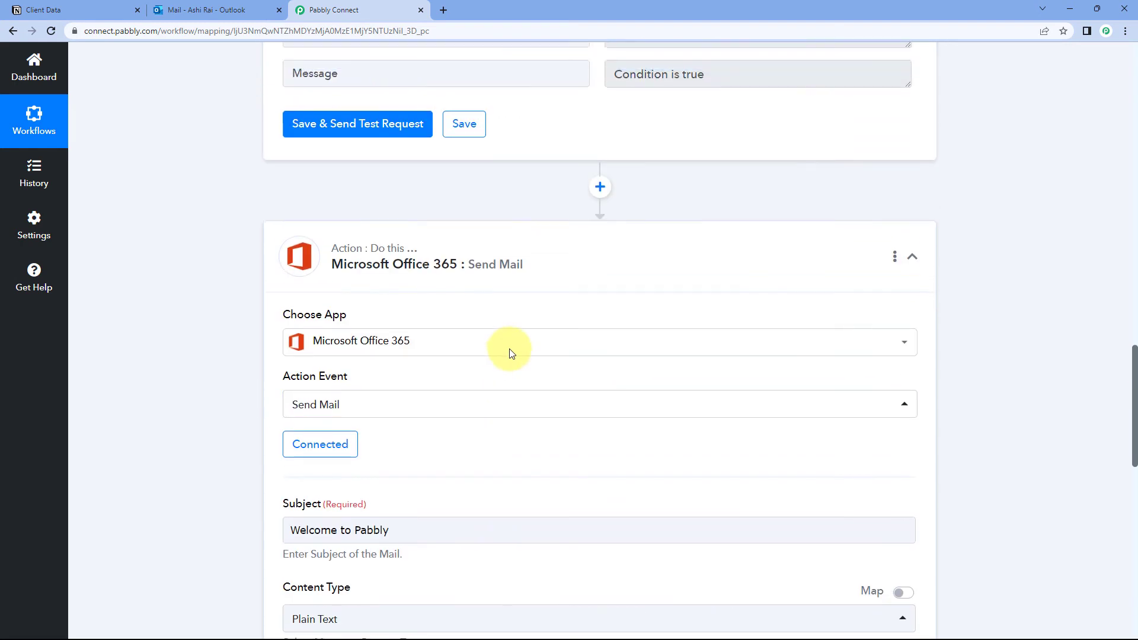
scroll(512, 353, "up", 10)
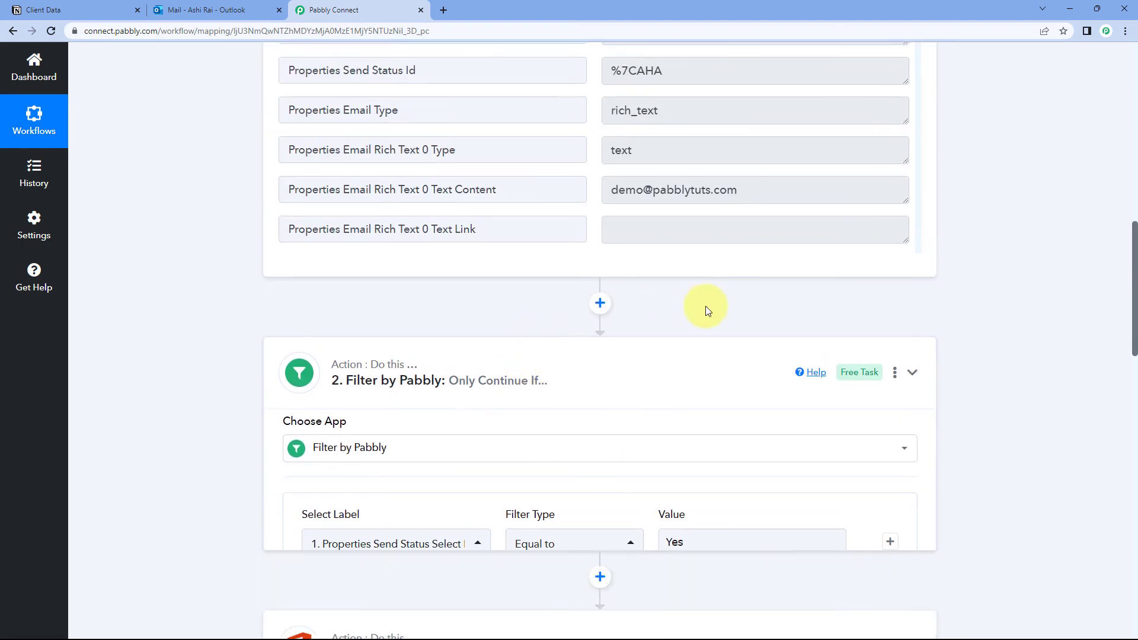
left_click_drag(752, 427, 601, 426)
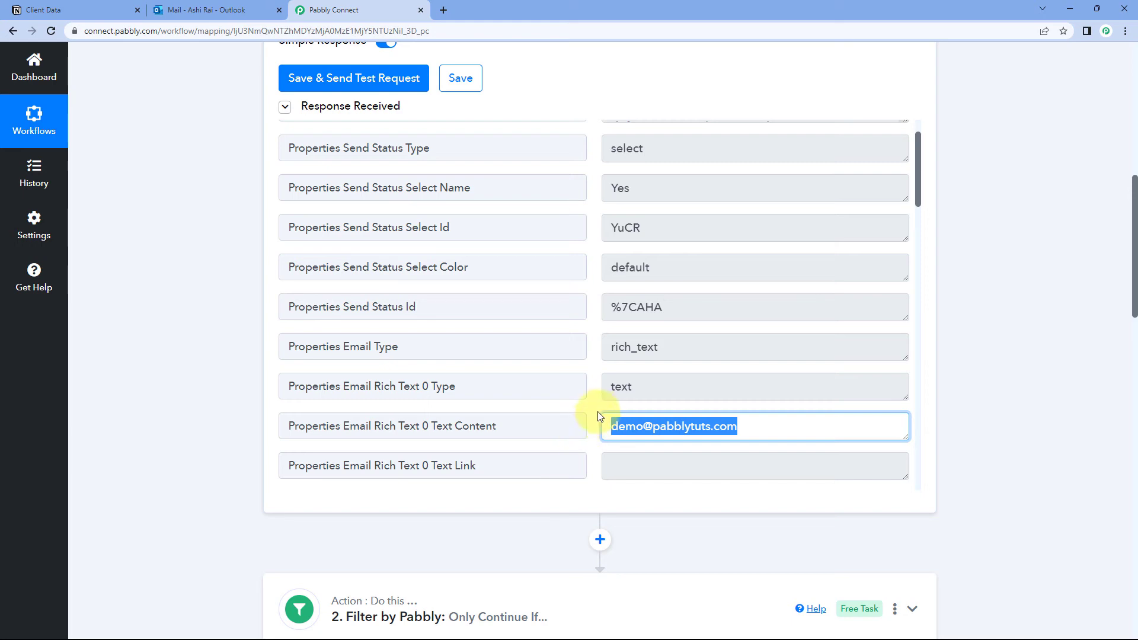
left_click(596, 407)
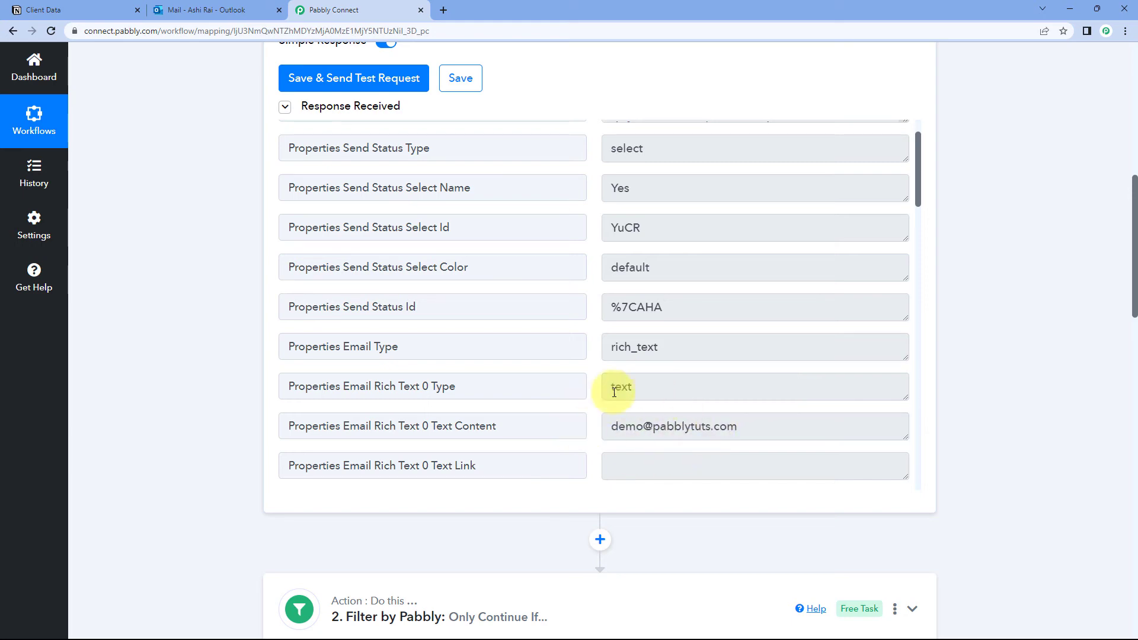
left_click_drag(749, 427, 582, 427)
left_click(590, 400)
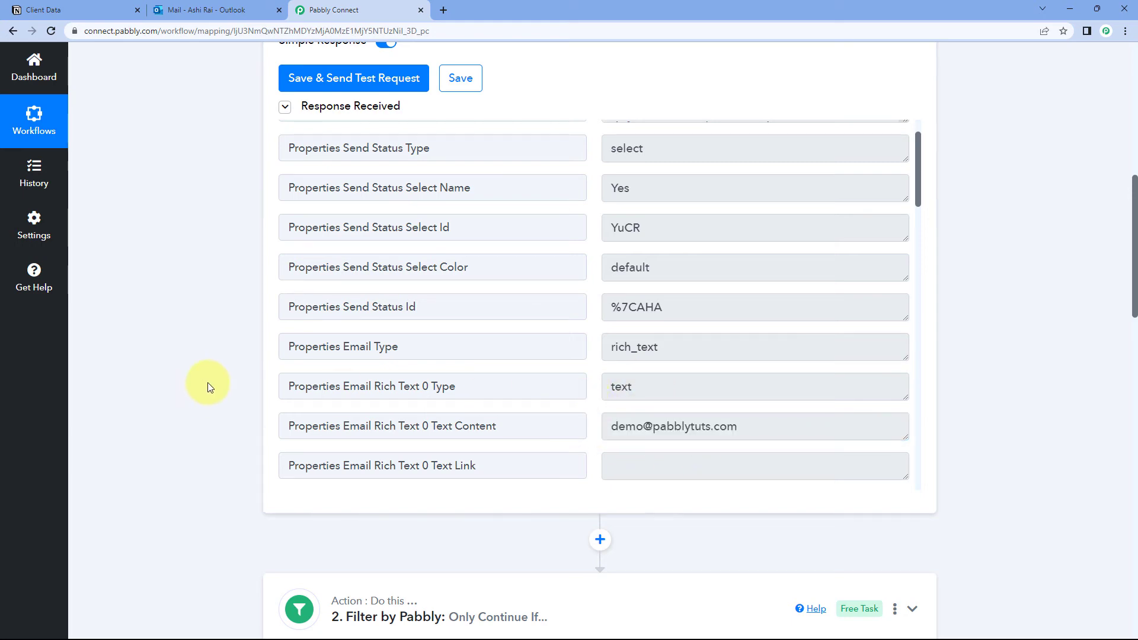
Step: Map To Recipient to the Properties Email Rich Text 0 Text Content field from the Notion response
scroll(208, 383, "down", 8)
scroll(207, 384, "down", 15)
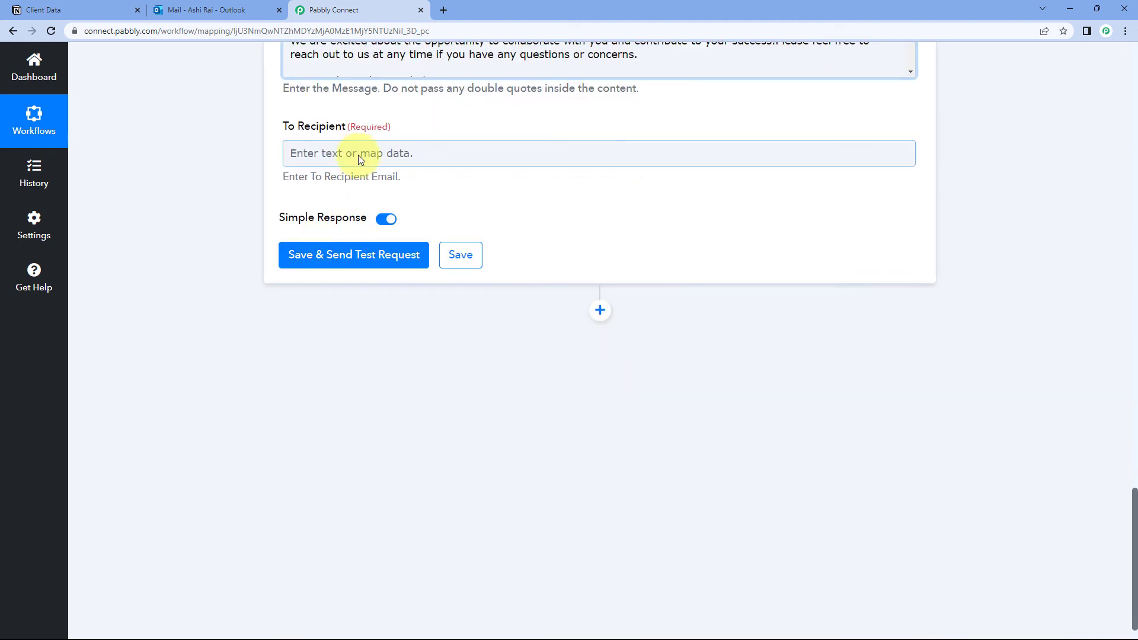
left_click(342, 155)
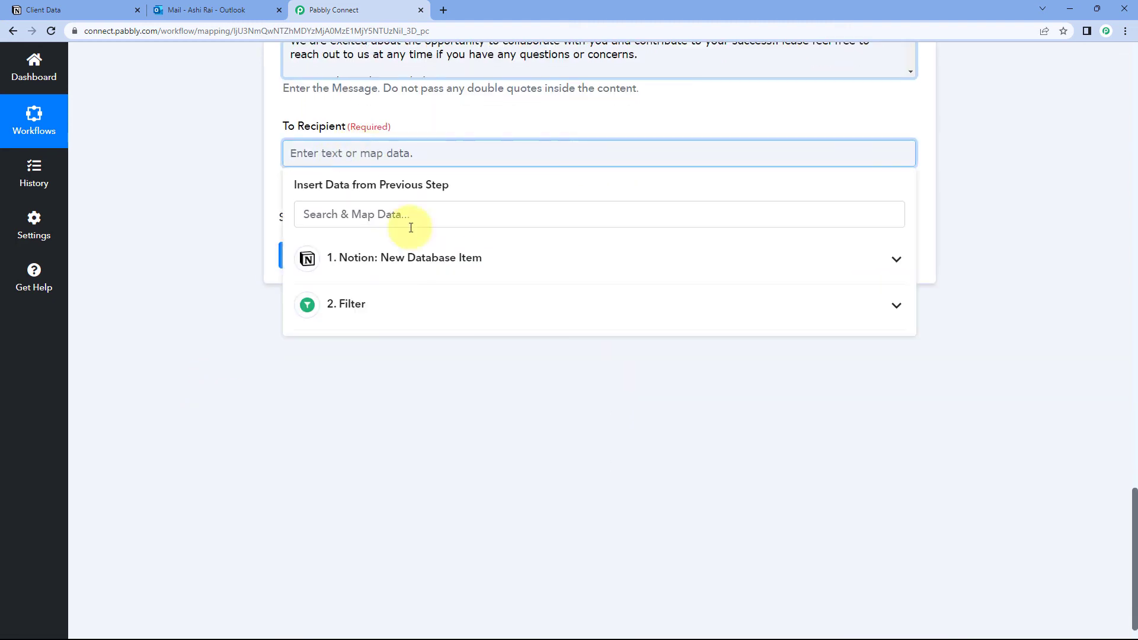
left_click(432, 259)
scroll(419, 320, "down", 3)
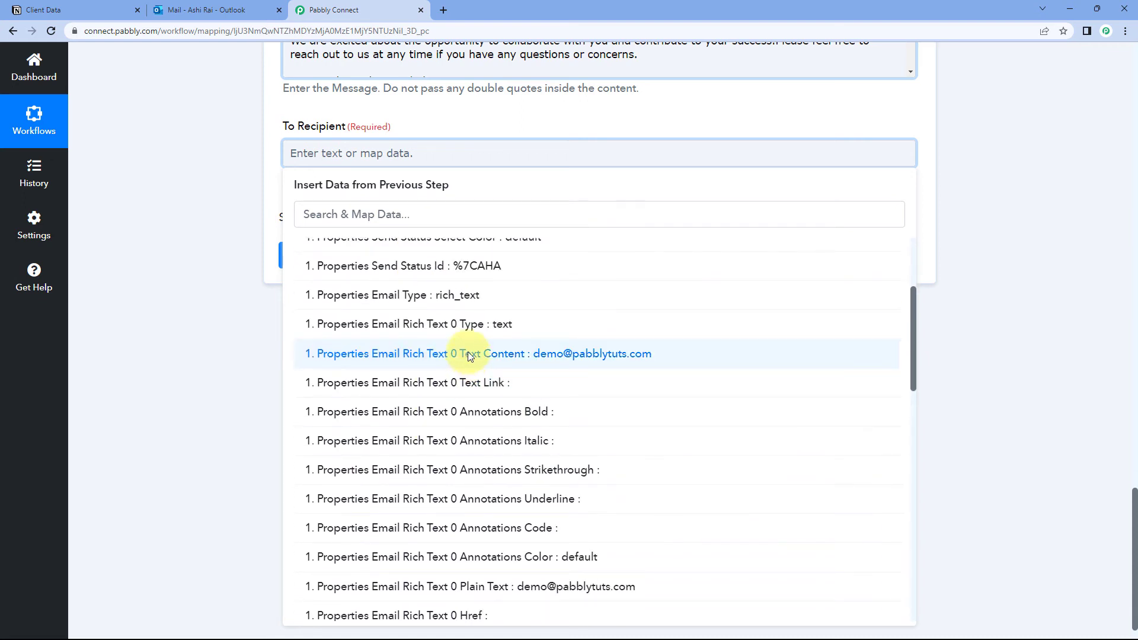
left_click(469, 353)
left_click(216, 165)
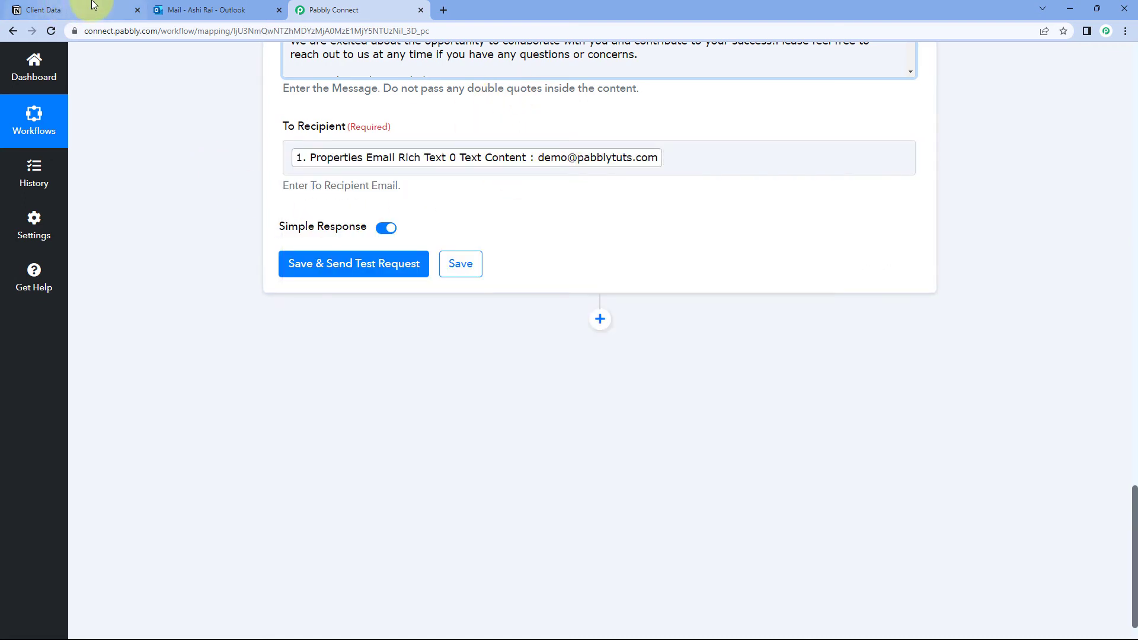
Step: Compare the client row in the Notion Client Data table with the mapped body and recipient fields in Pabbly Connect
left_click(113, 9)
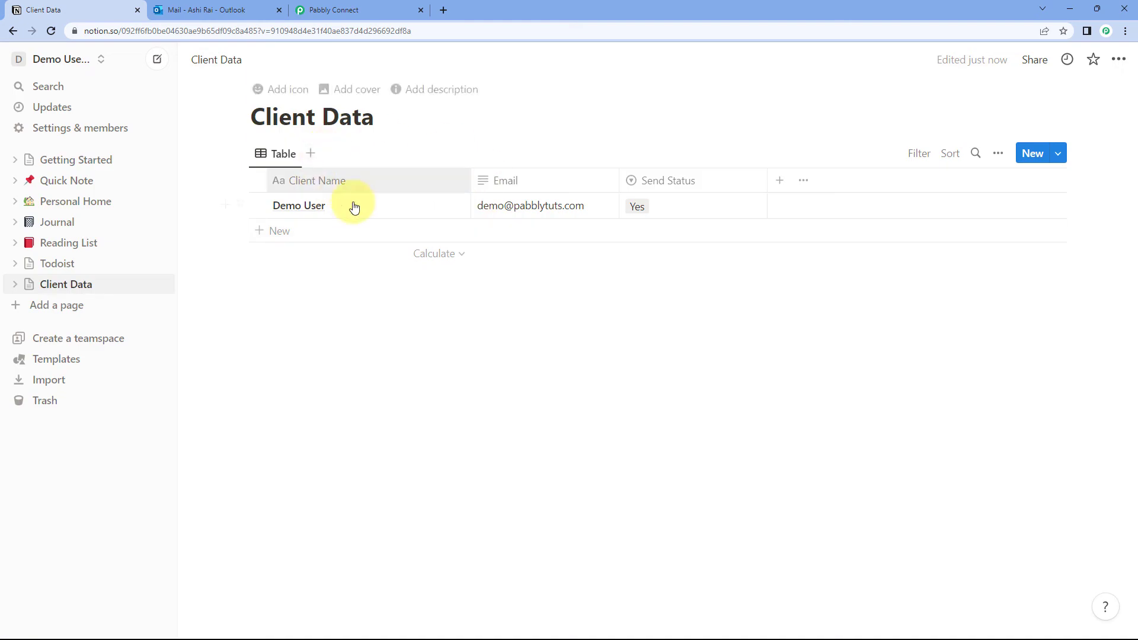
left_click(350, 10)
scroll(196, 172, "up", 4)
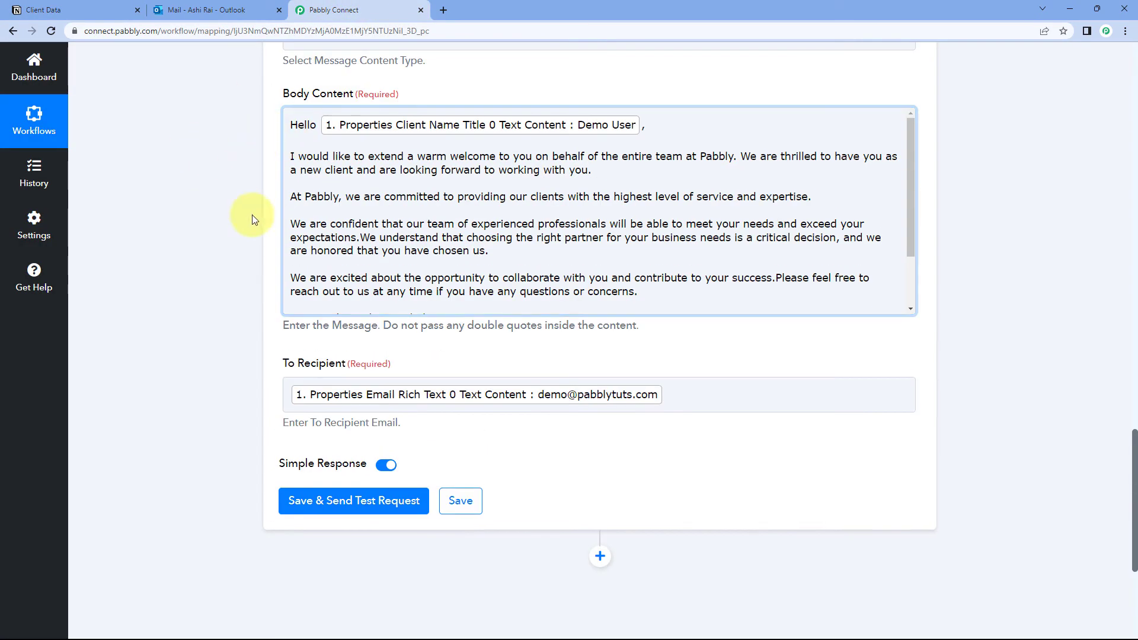
scroll(272, 304, "down", 1)
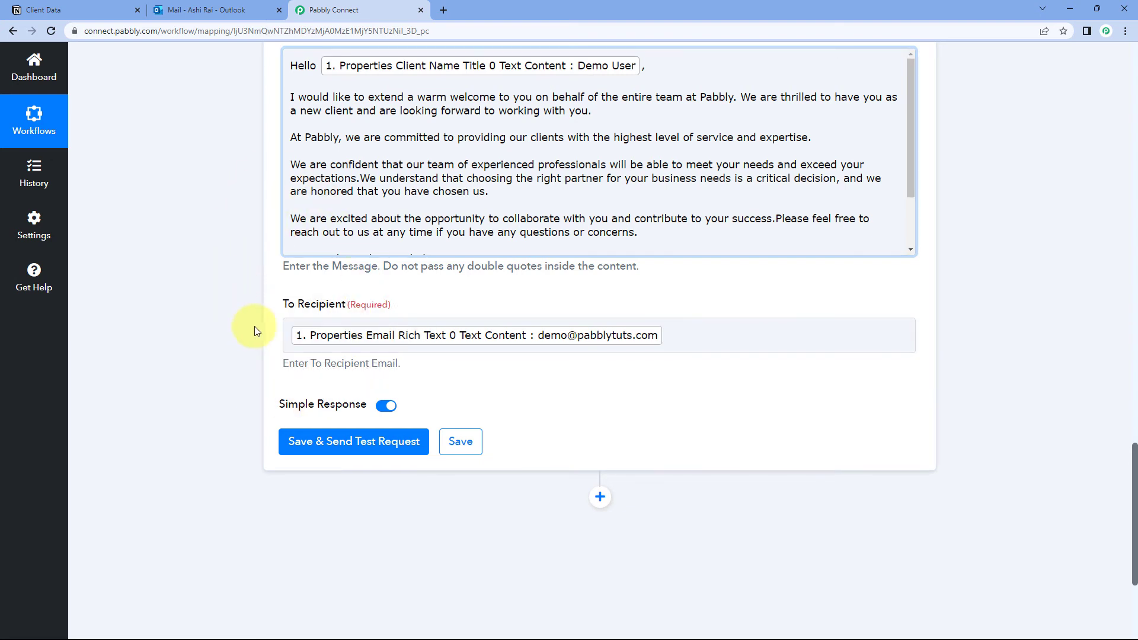
Step: Save the Microsoft Office 365 Send Mail action and send a test request
scroll(252, 314, "down", 1)
scroll(254, 311, "down", 1)
left_click(358, 323)
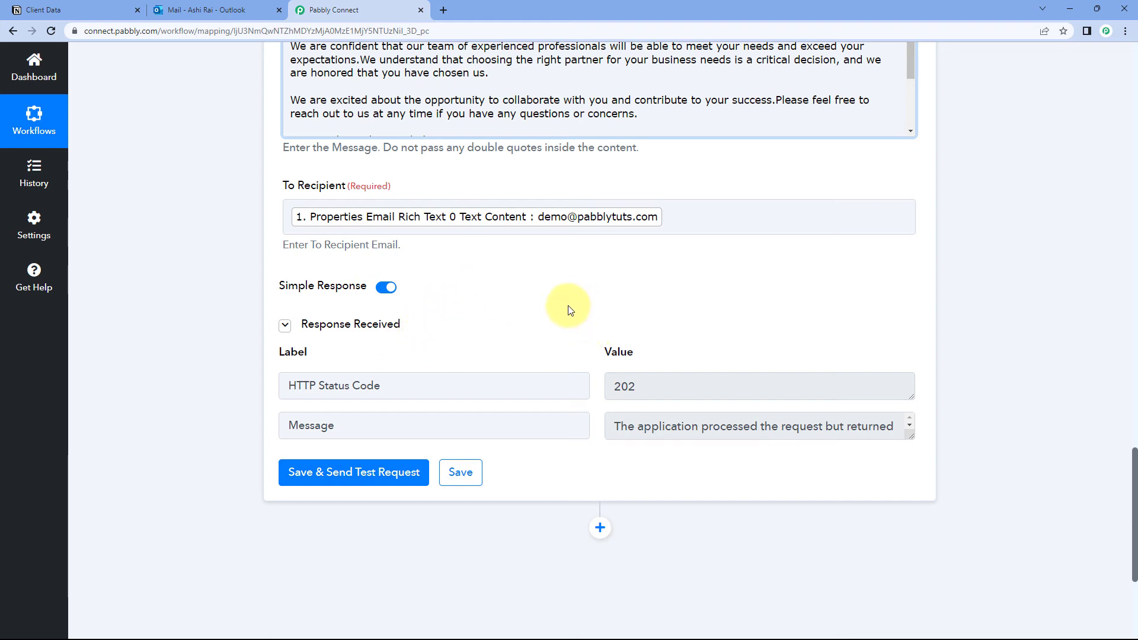
Step: Open the "Welcome to Pabbly" mail in Outlook's Sent Items and compare it with the Send Mail fields in Pabbly Connect
scroll(574, 336, "up", 3)
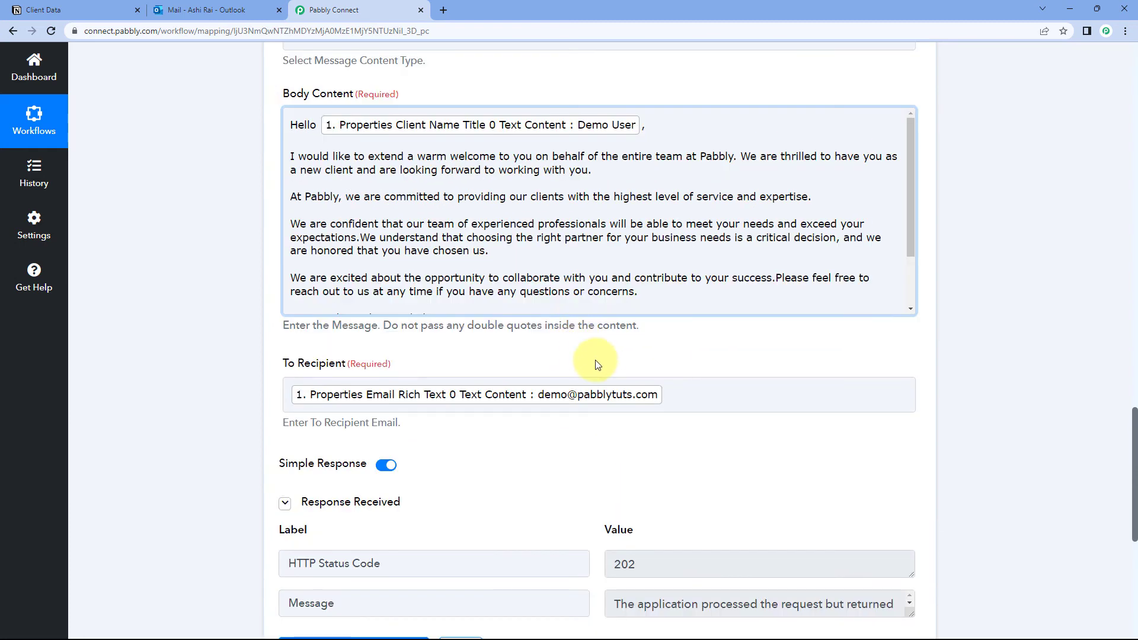
scroll(561, 115, "up", 1)
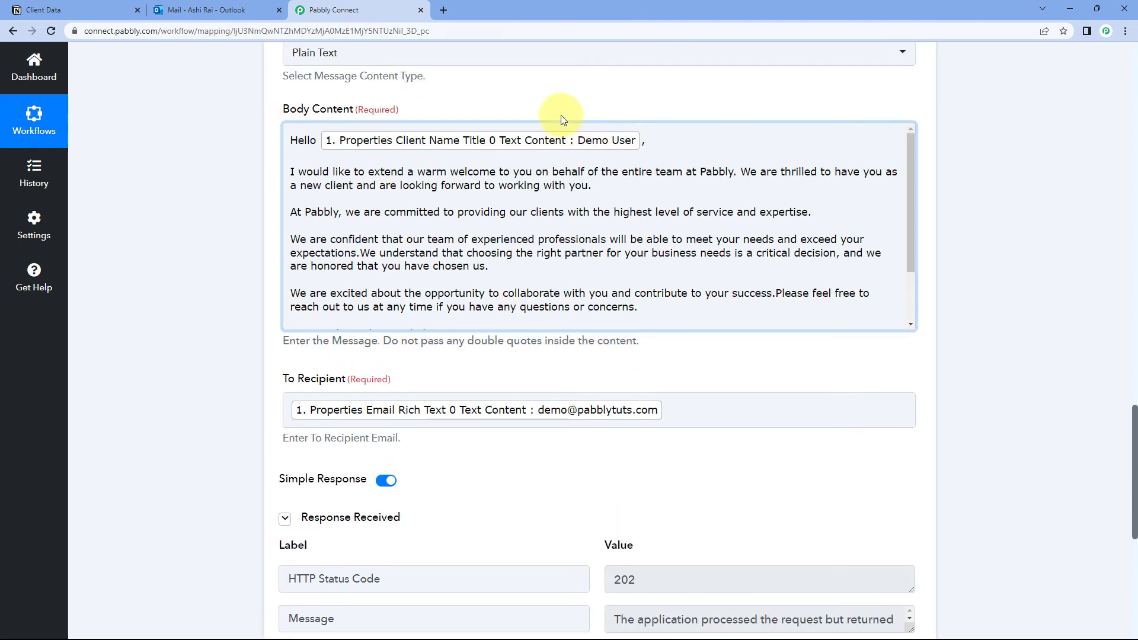
scroll(533, 113, "up", 2)
scroll(300, 139, "down", 1)
scroll(301, 140, "down", 1)
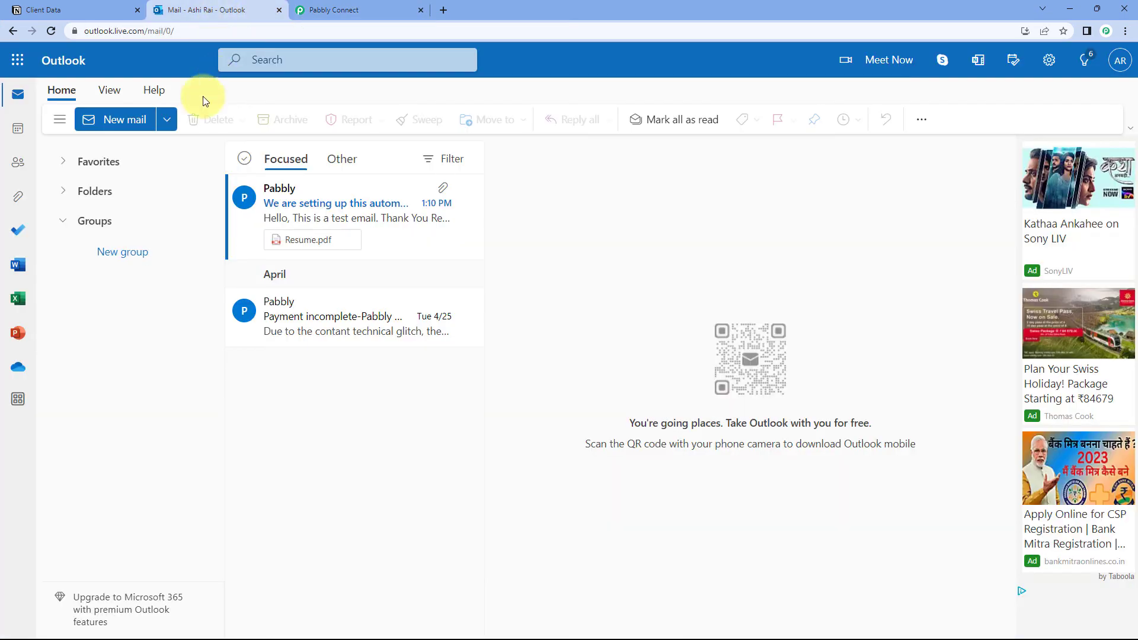
left_click(64, 161)
left_click(110, 221)
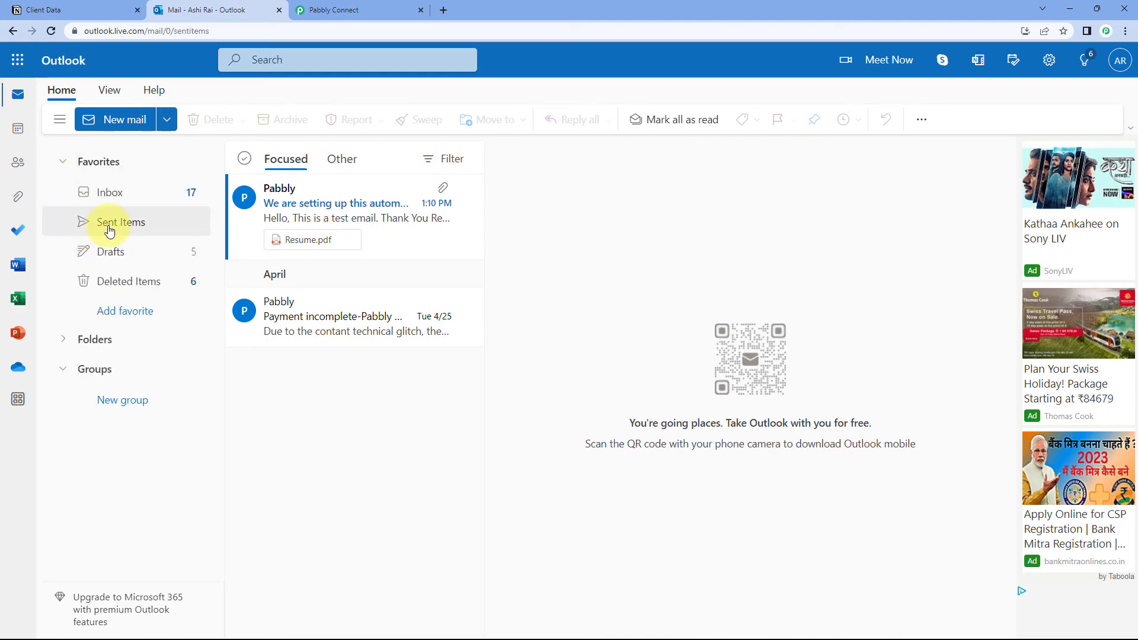
left_click(360, 239)
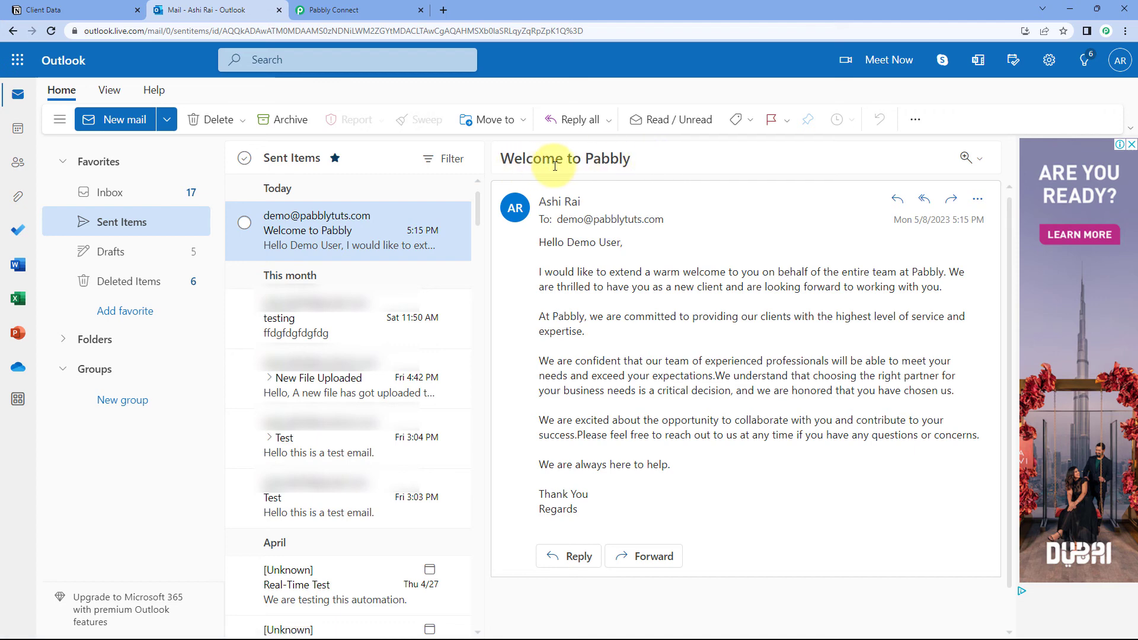
left_click(343, 10)
scroll(222, 211, "up", 3)
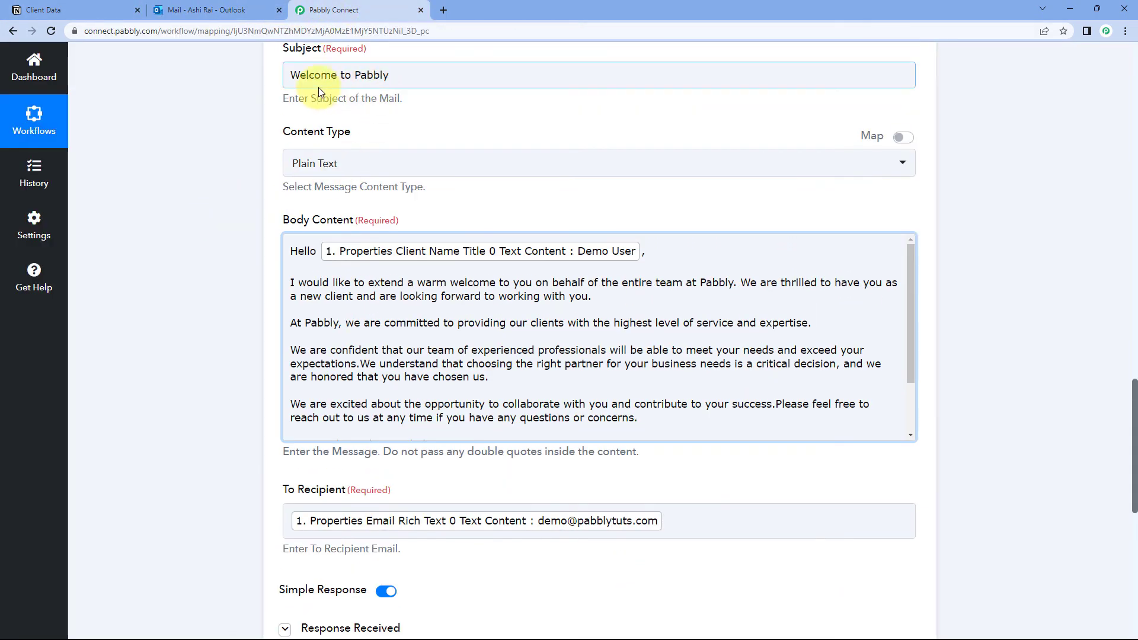
Step: Check the greeting and recipient of the sent "Welcome to Pabbly" mail in Outlook against the Notion client row and Pabbly Connect's Send Mail fields
left_click(228, 10)
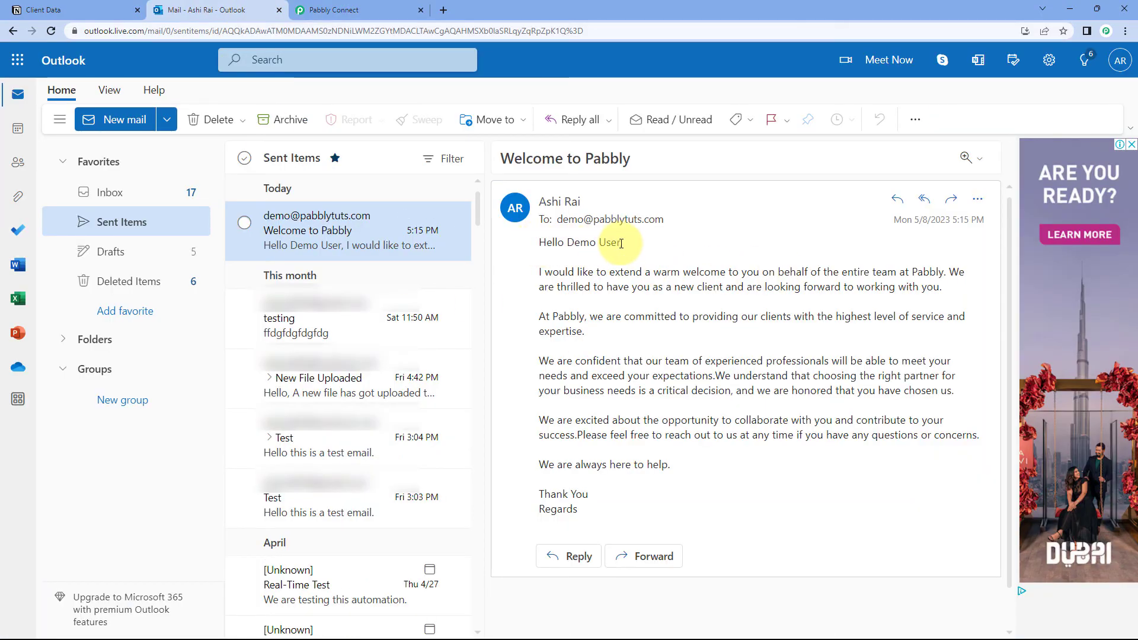
left_click_drag(621, 243, 567, 244)
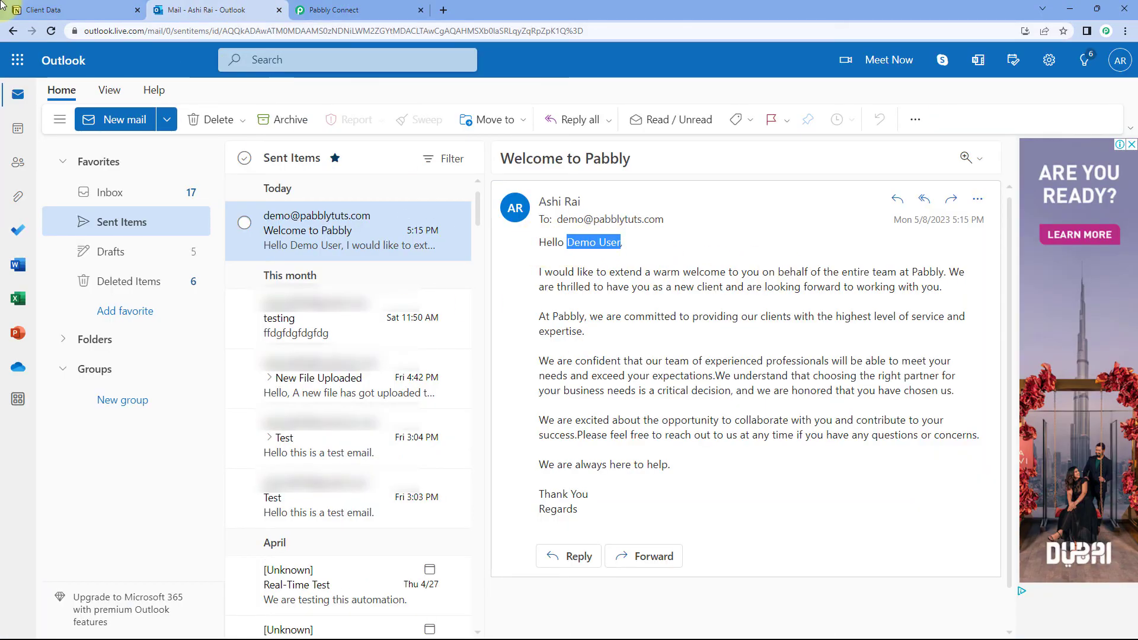
left_click(41, 10)
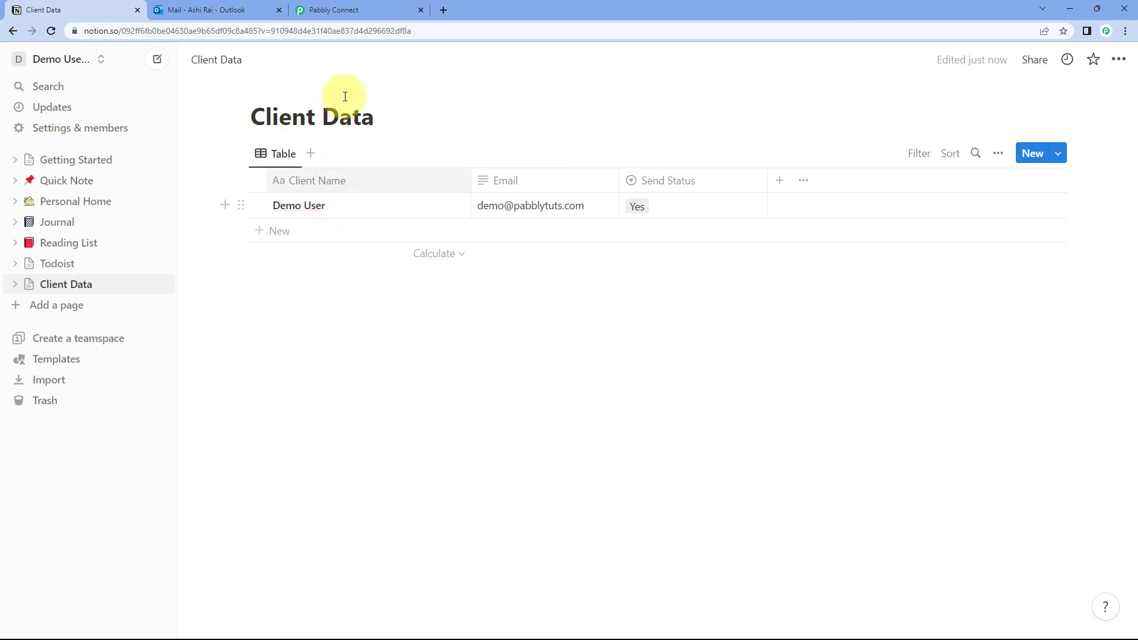
left_click(231, 10)
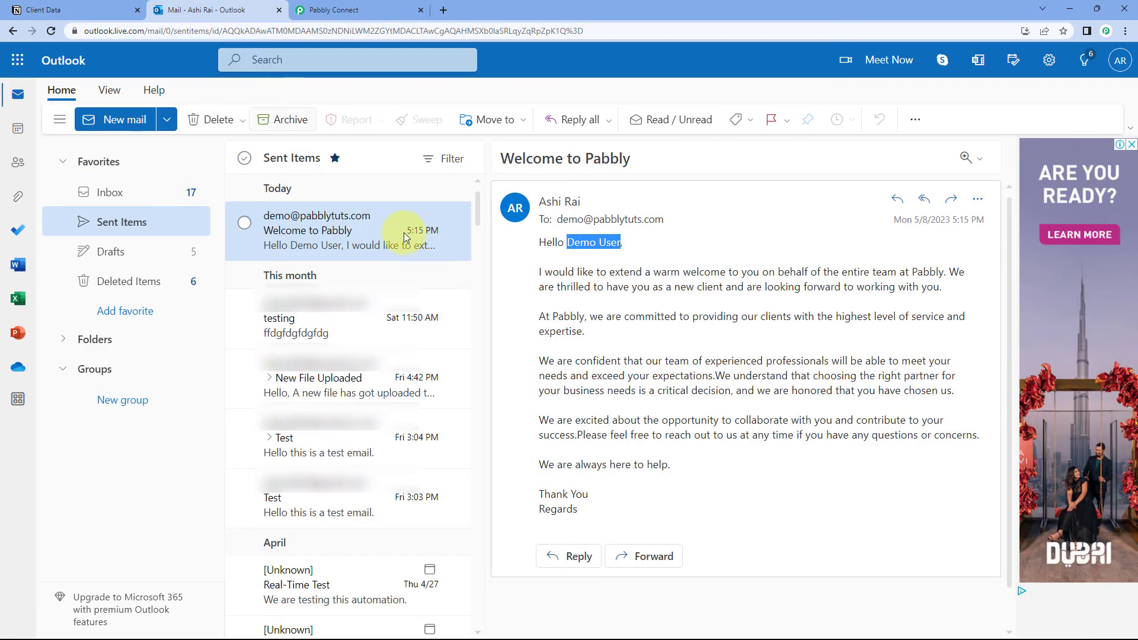
left_click(662, 253)
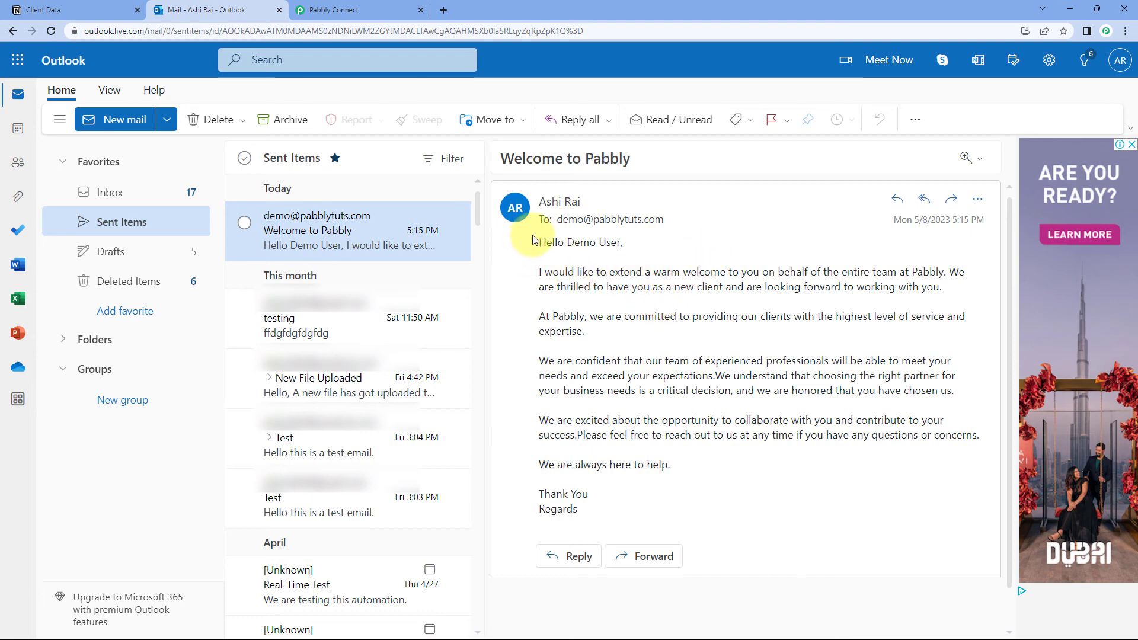
left_click(314, 8)
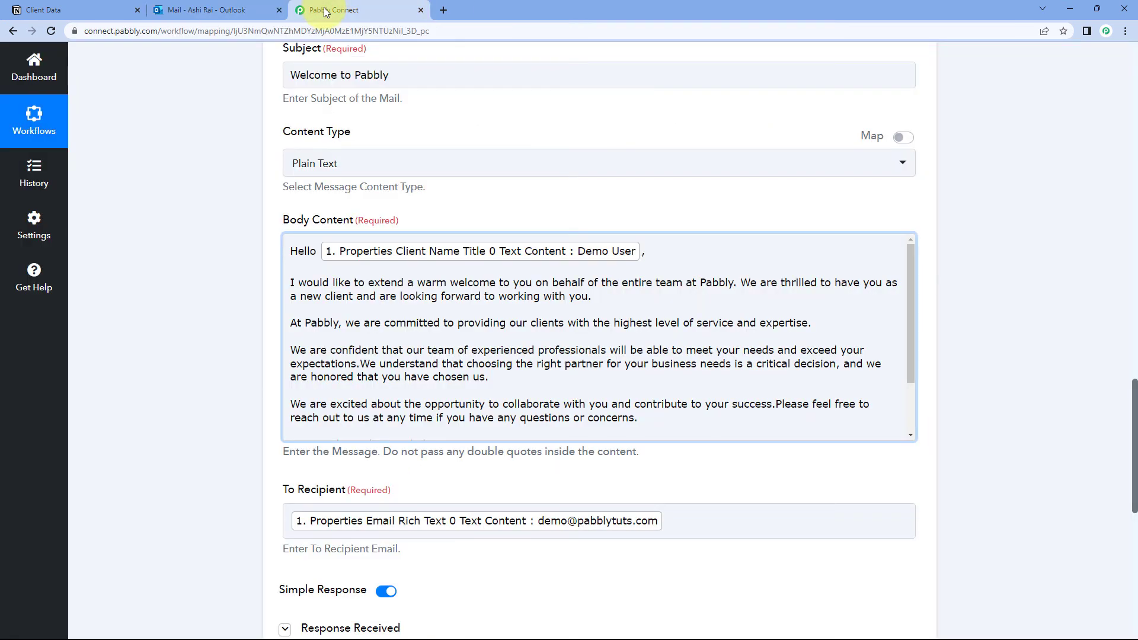
left_click(247, 9)
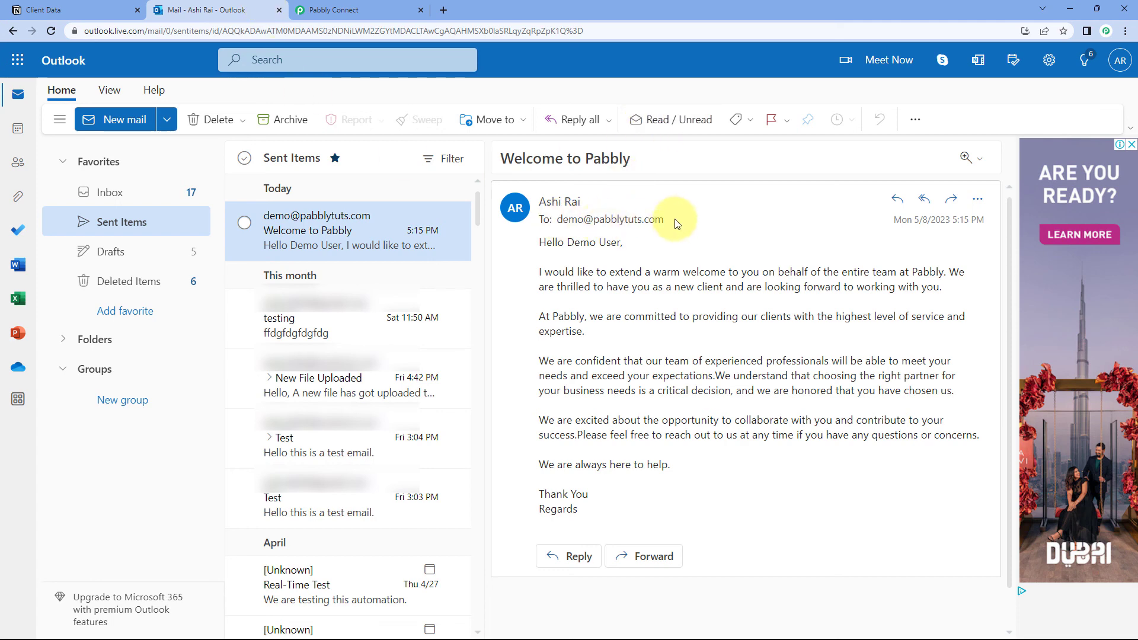
left_click(541, 224)
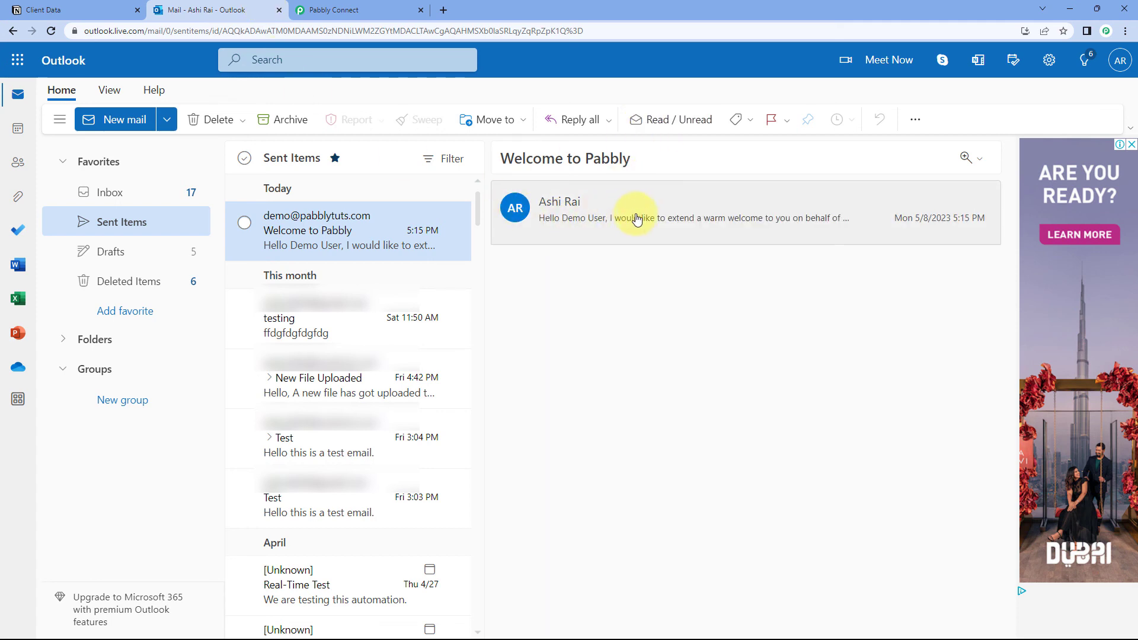
left_click(619, 205)
left_click(71, 10)
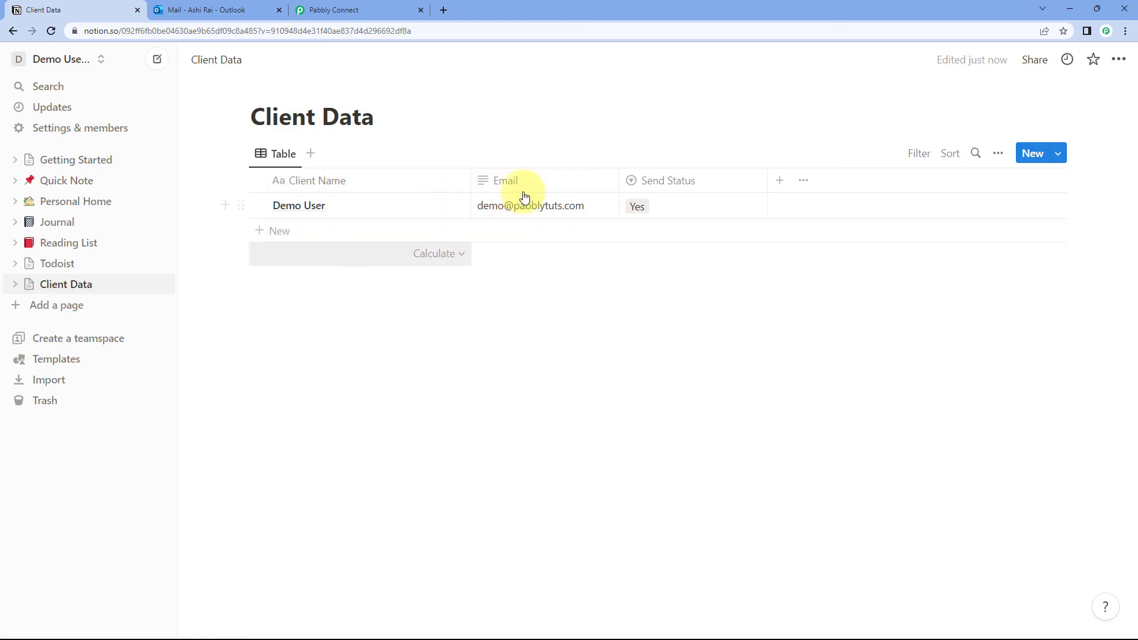
Step: Open the received "Welcome to Pabbly" mail in the Gmail inbox in a new browser tab and inspect its greeting and sender details
left_click(443, 10)
left_click(997, 67)
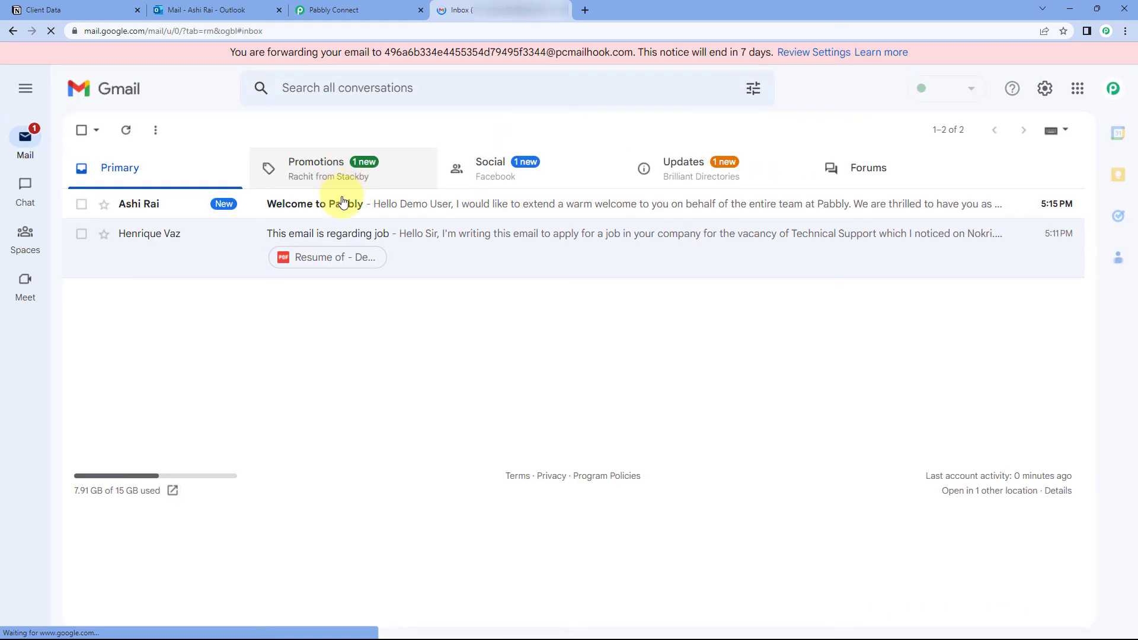
left_click(342, 207)
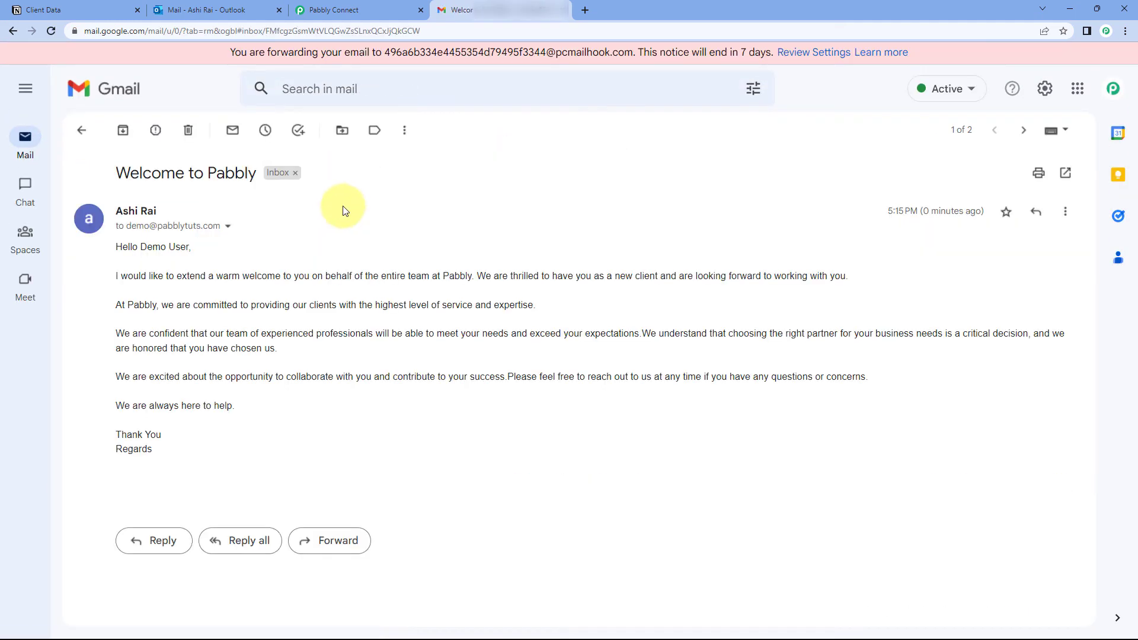
double_click(153, 247)
left_click(227, 226)
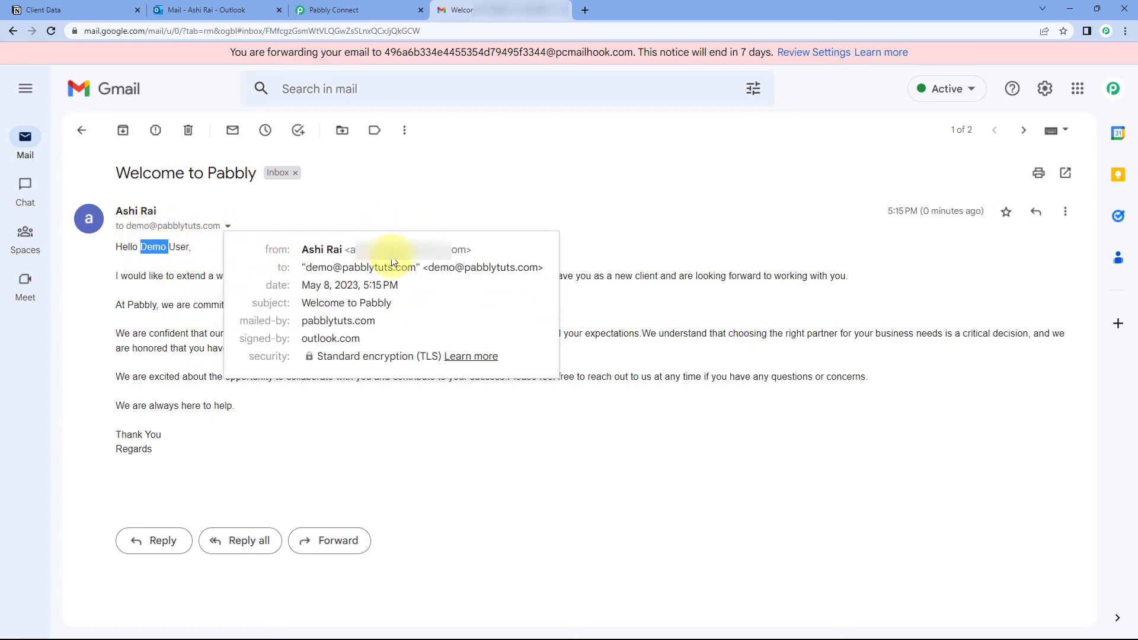
left_click(157, 279)
Step: Collapse the Microsoft Office 365 Send Mail action and the Notion New Database Item trigger in the Pabbly Connect workflow
left_click(334, 10)
scroll(474, 205, "up", 5)
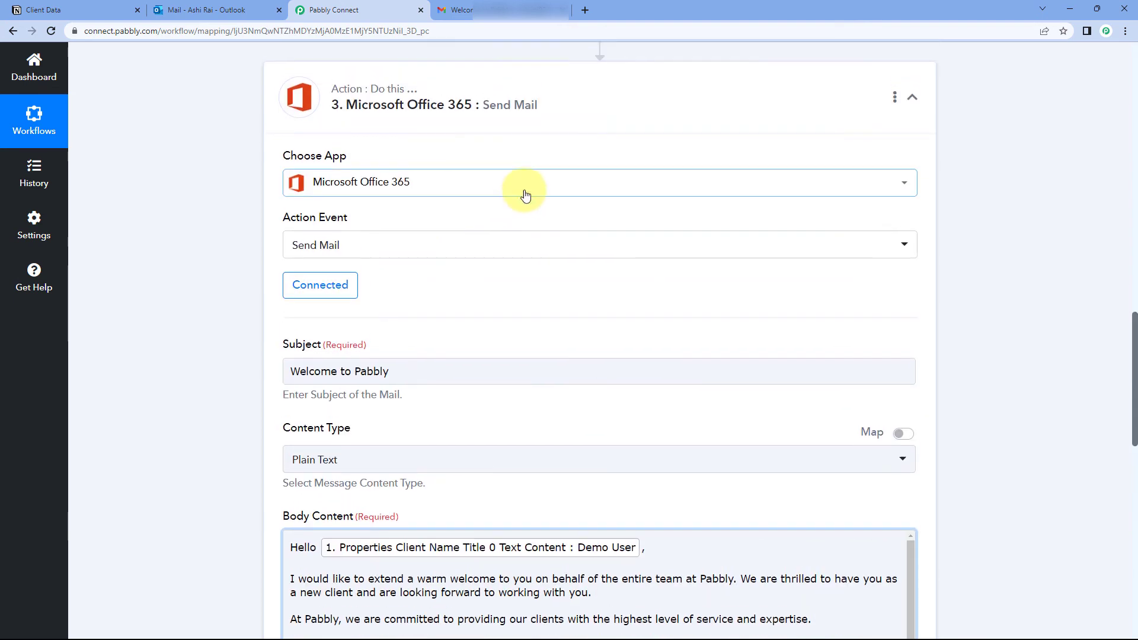
left_click(647, 114)
scroll(984, 196, "up", 4)
scroll(987, 228, "up", 8)
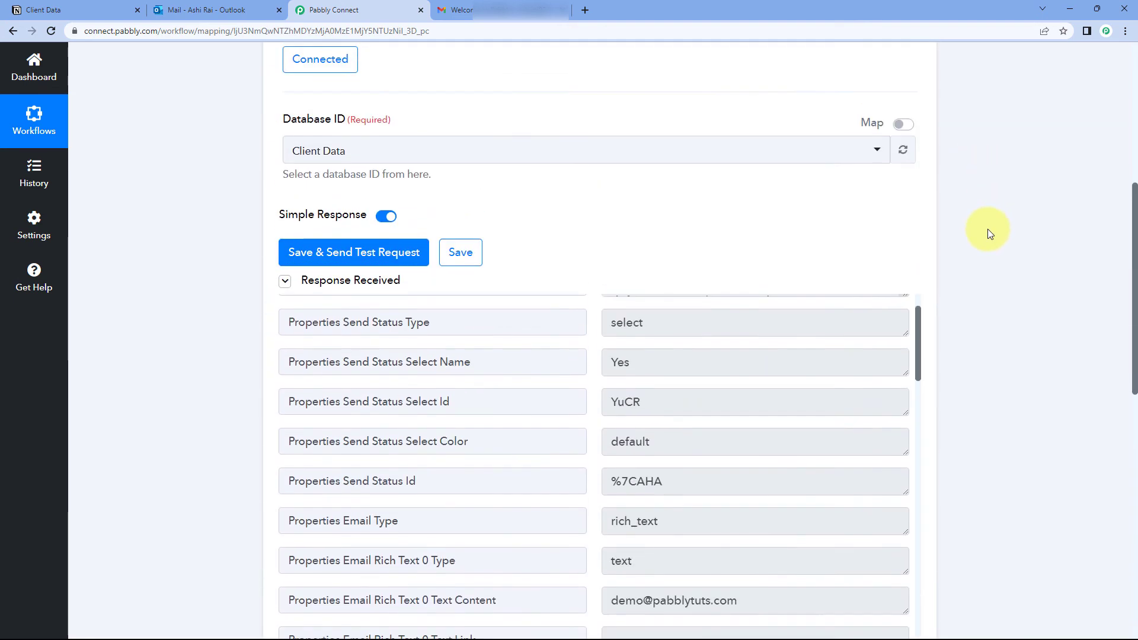
left_click(599, 188)
scroll(587, 184, "up", 1)
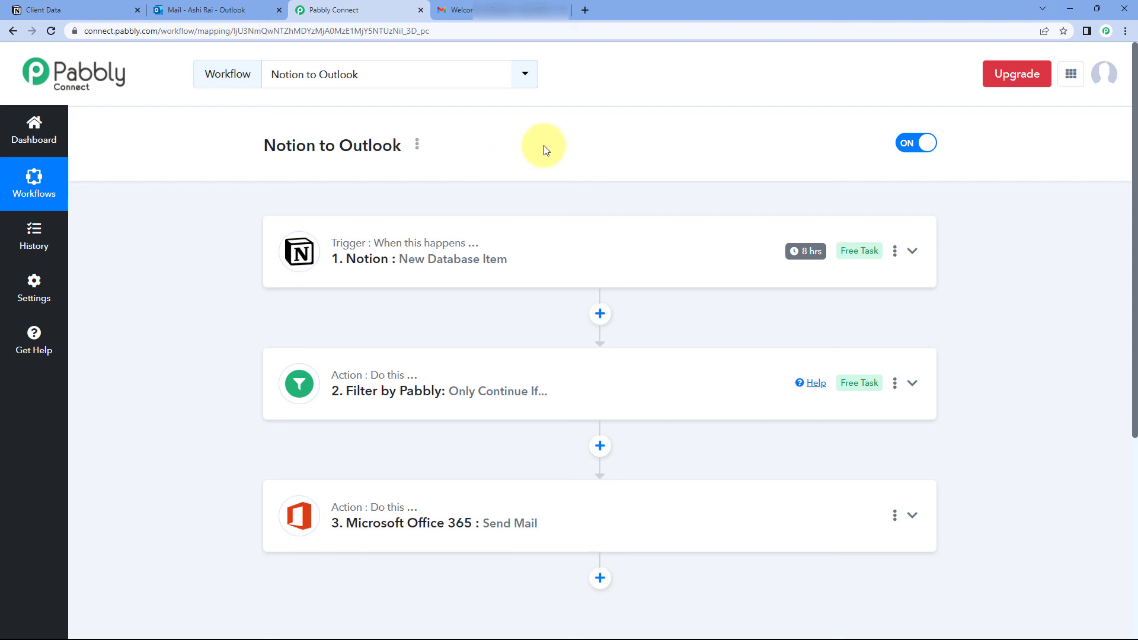
Step: Review the Notion Client Data table and check how often the Notion trigger in Pabbly Connect looks for new data
left_click(57, 6)
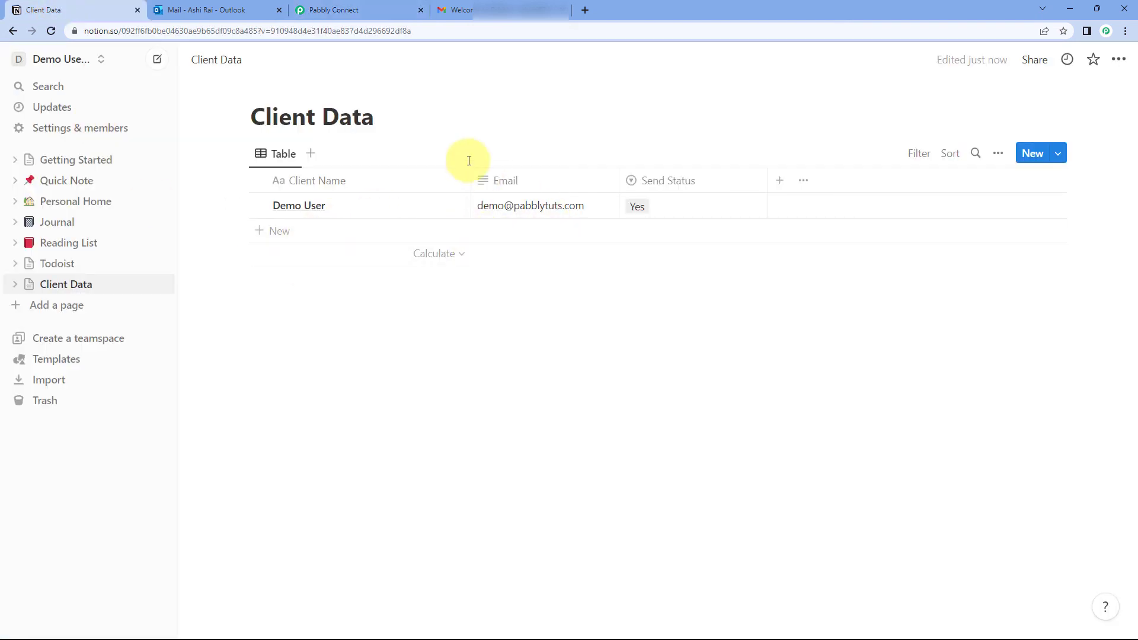
left_click(361, 7)
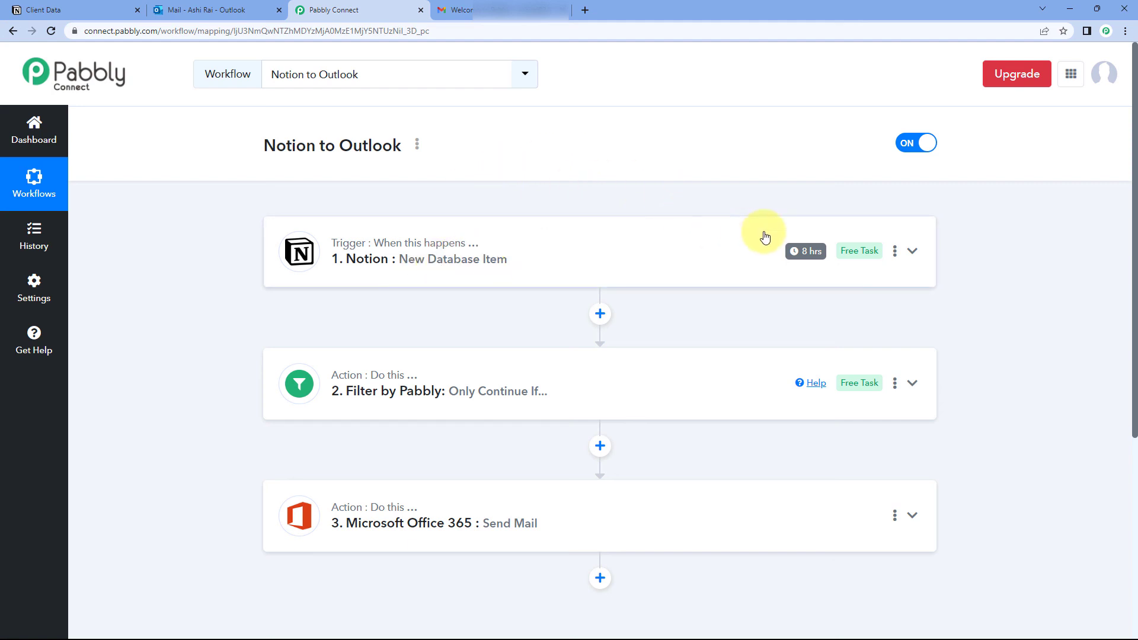
mouse_move(793, 257)
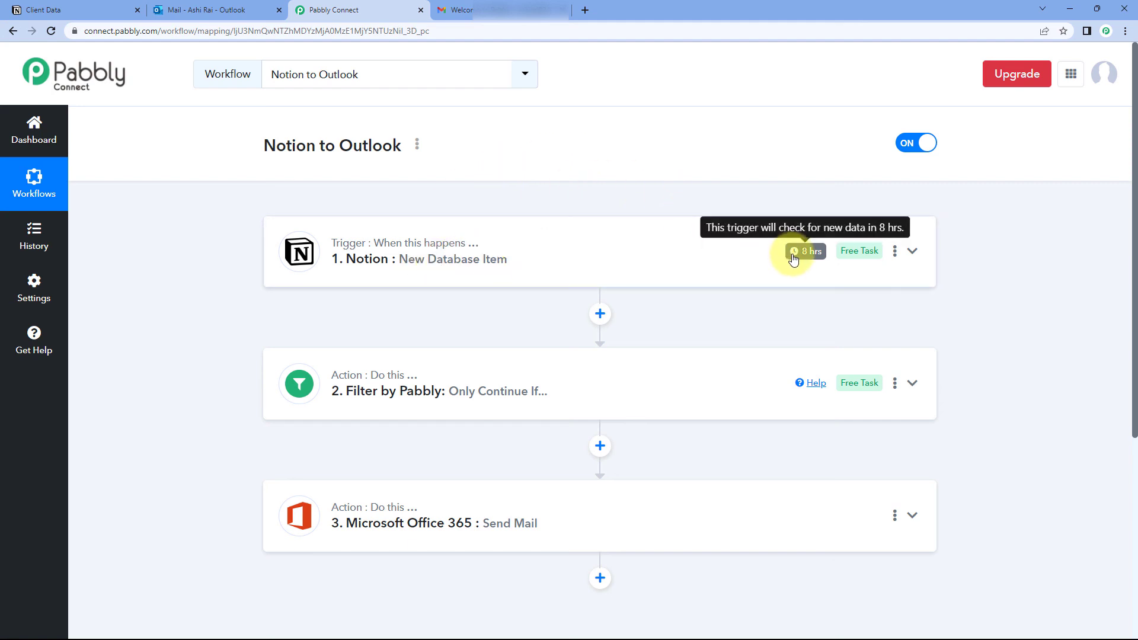